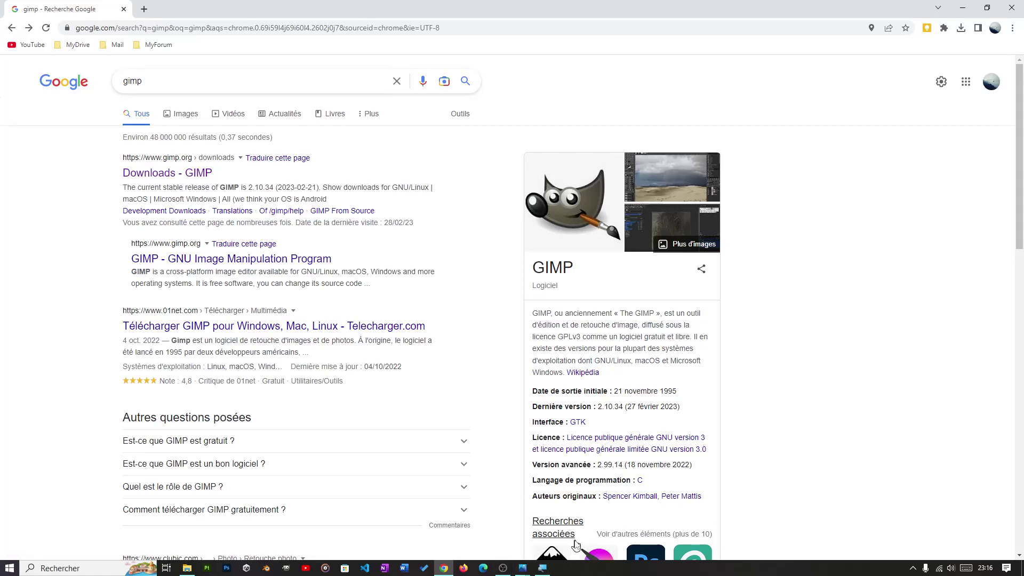
- Switch to the photo viewer to show the mouse picture logitech-souris-sans-fil-optique-gris.jpg, followed by the keyboard picture image.jpg
mouse_move(521, 570)
left_click(456, 504)
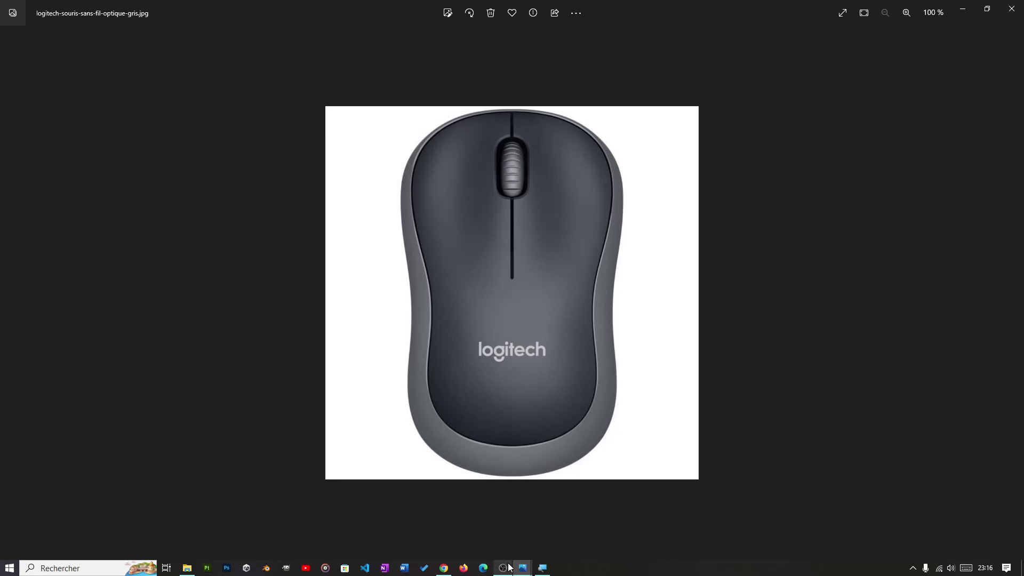
mouse_move(522, 568)
left_click(576, 514)
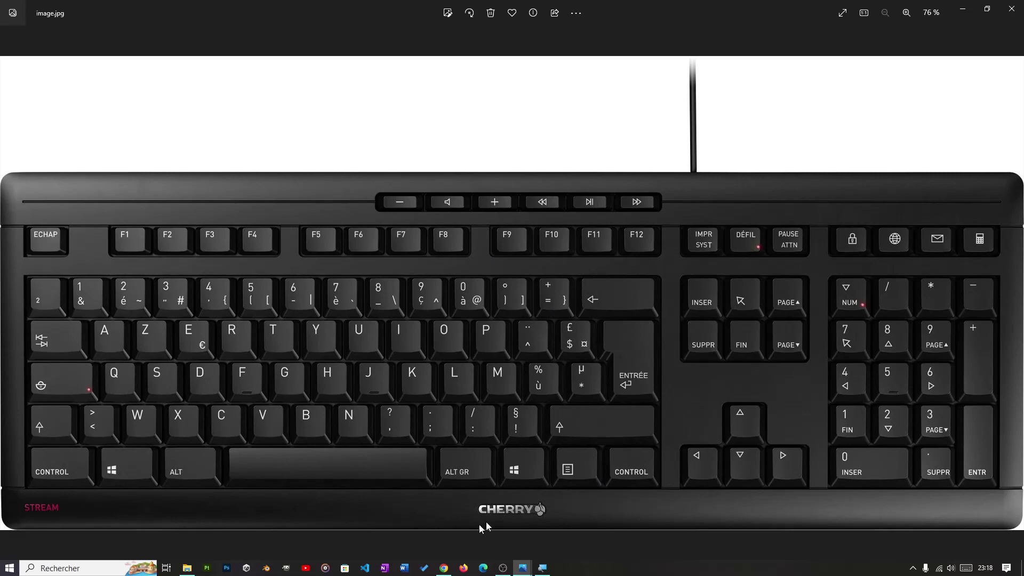
- Switch to Chrome and open the Downloads page of gimp.org from the search results for gimp
left_click(441, 569)
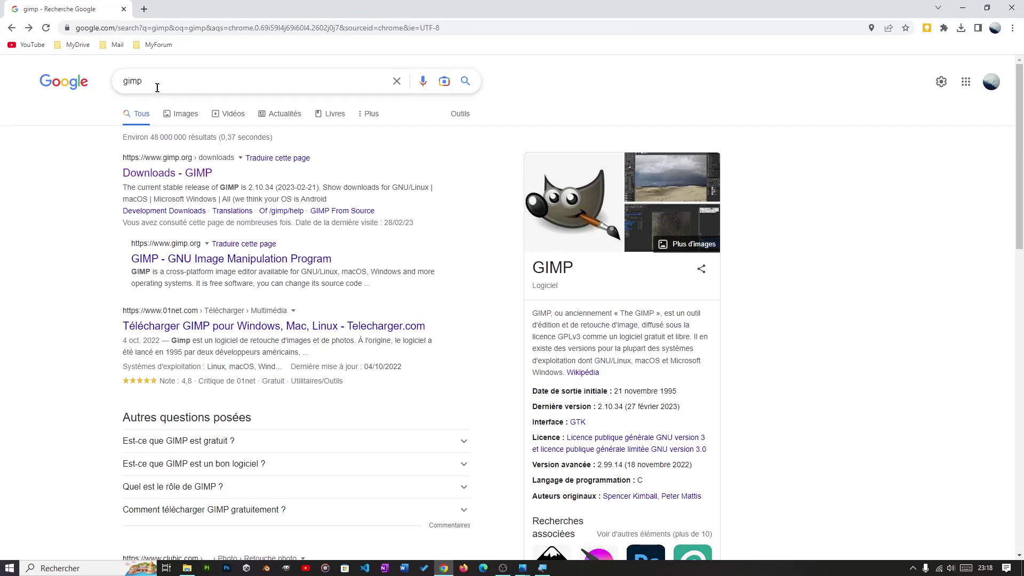
left_click(124, 87)
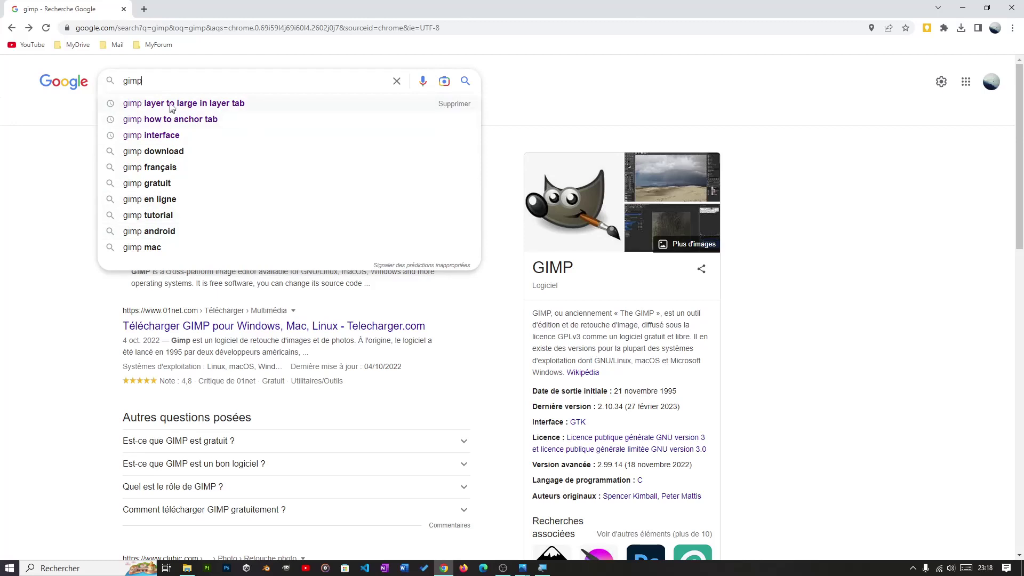
left_click(37, 225)
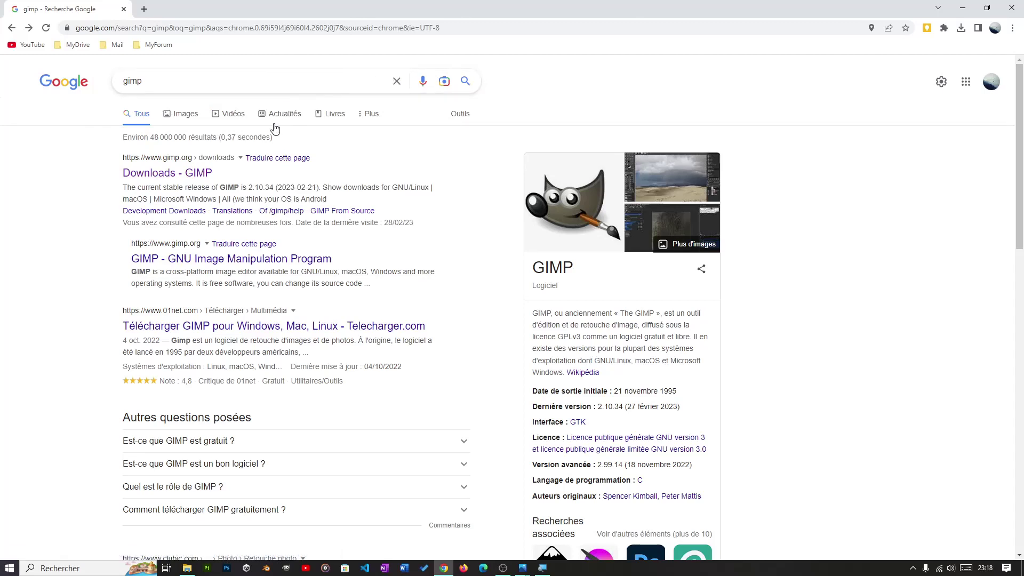
left_click(154, 173)
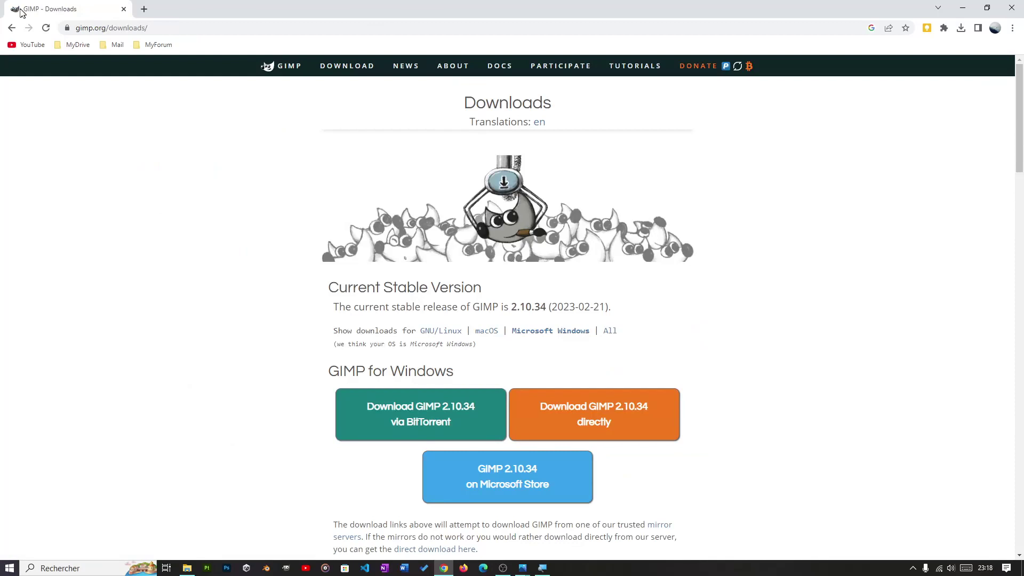
left_click(12, 27)
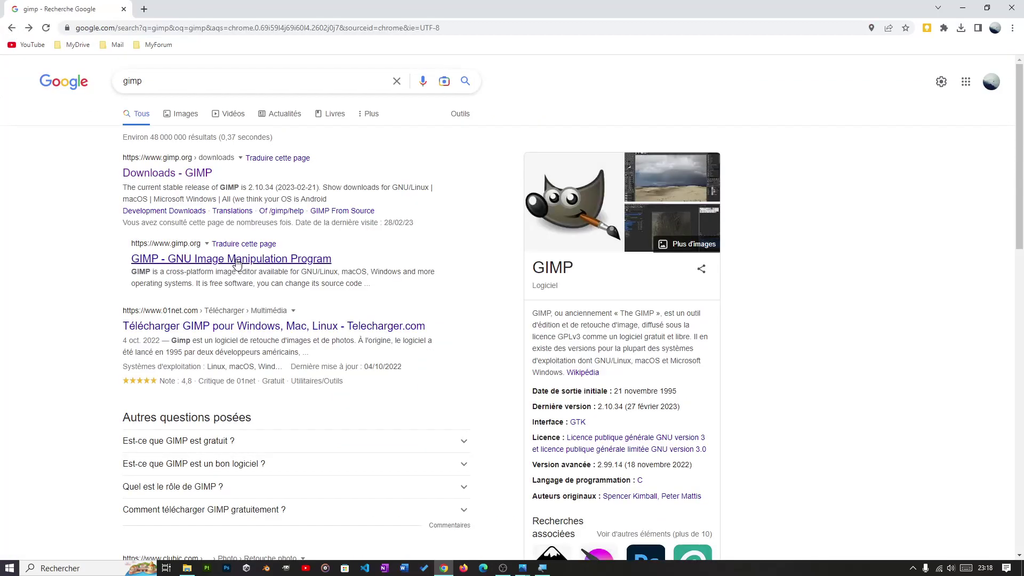
left_click(152, 179)
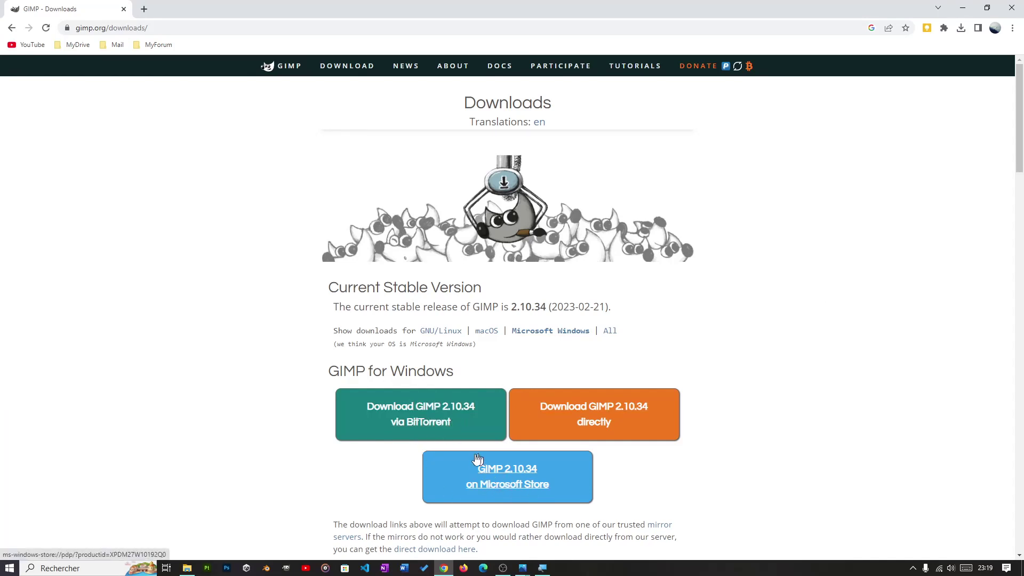
- Minimize the Vidéos folder, the browser and the picture windows to reach the desktop
left_click(187, 568)
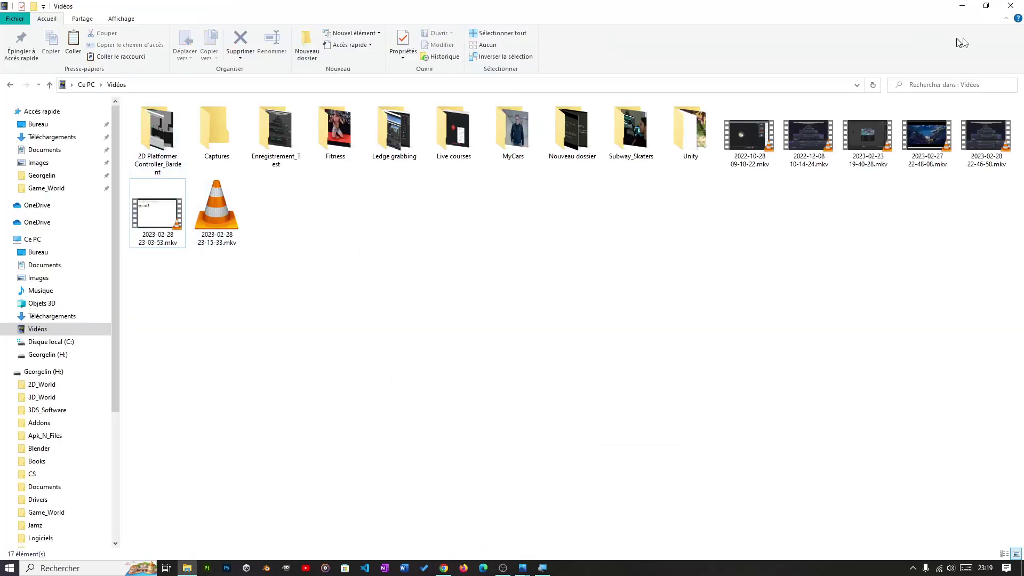
left_click(963, 6)
left_click(966, 5)
left_click(964, 10)
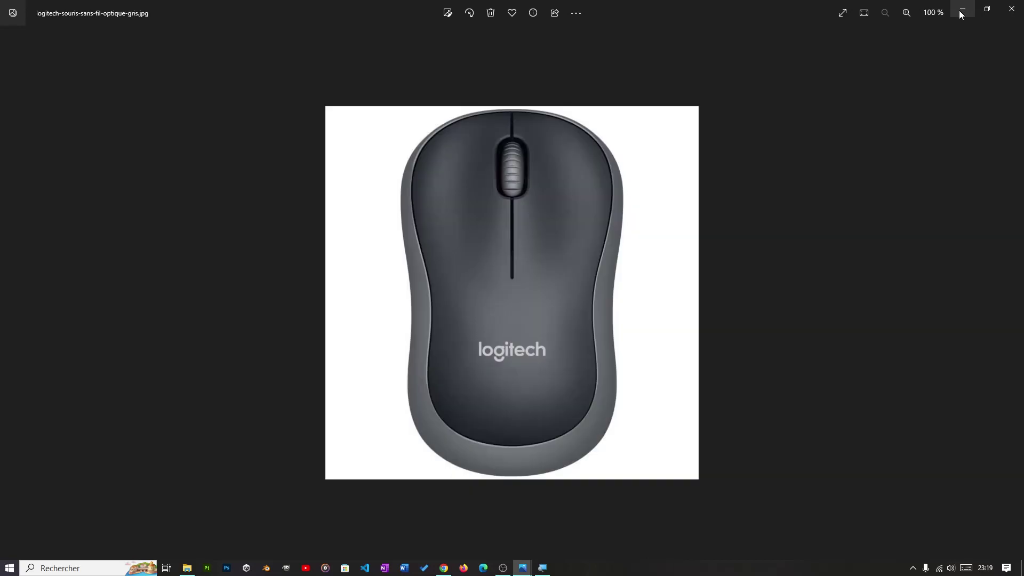
left_click(966, 9)
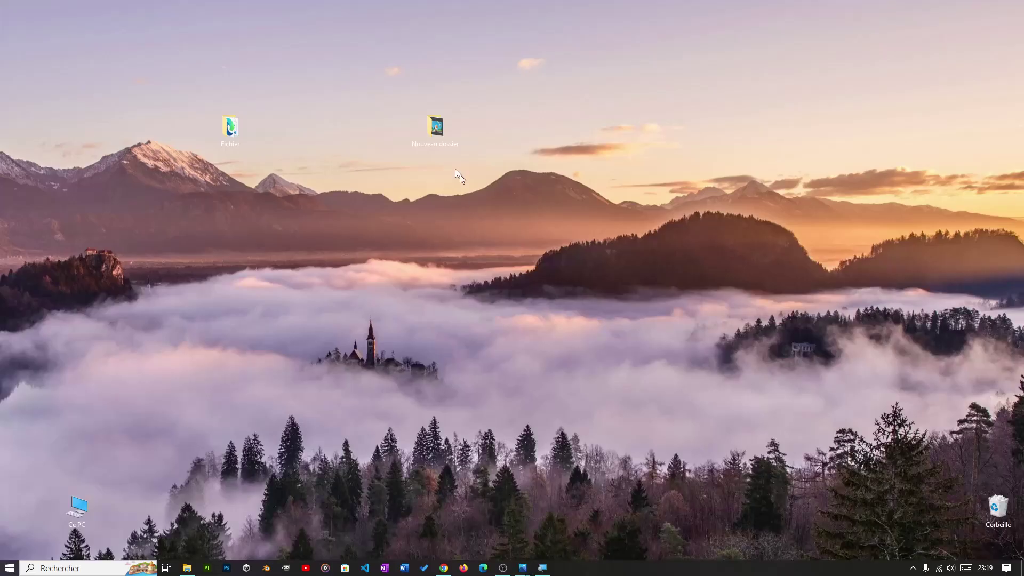
- Launch gimp-2.10.34-setup.exe from the desktop folder Nouveau dossier and cancel the installer at the language selection
double_click(440, 129)
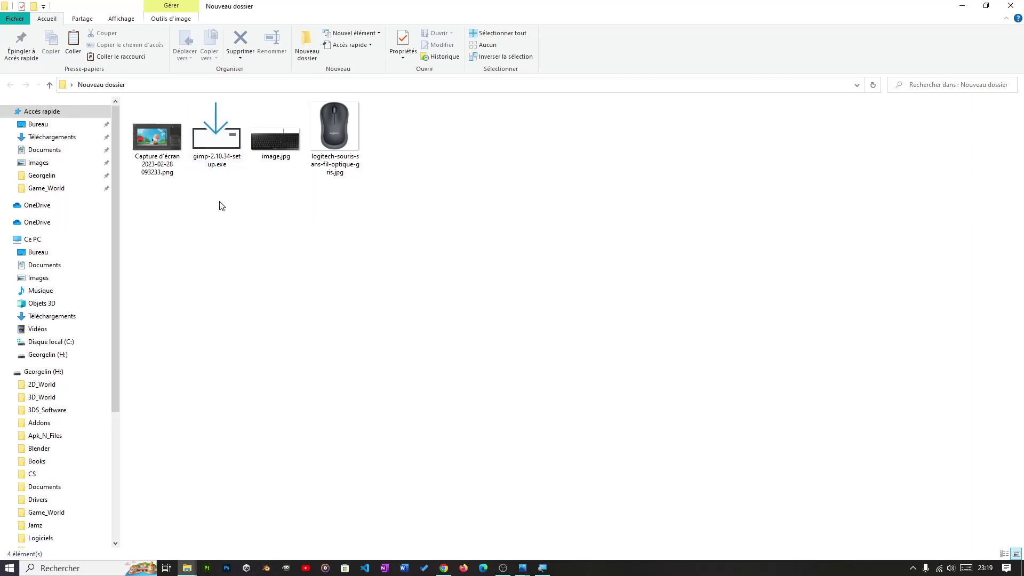
double_click(223, 154)
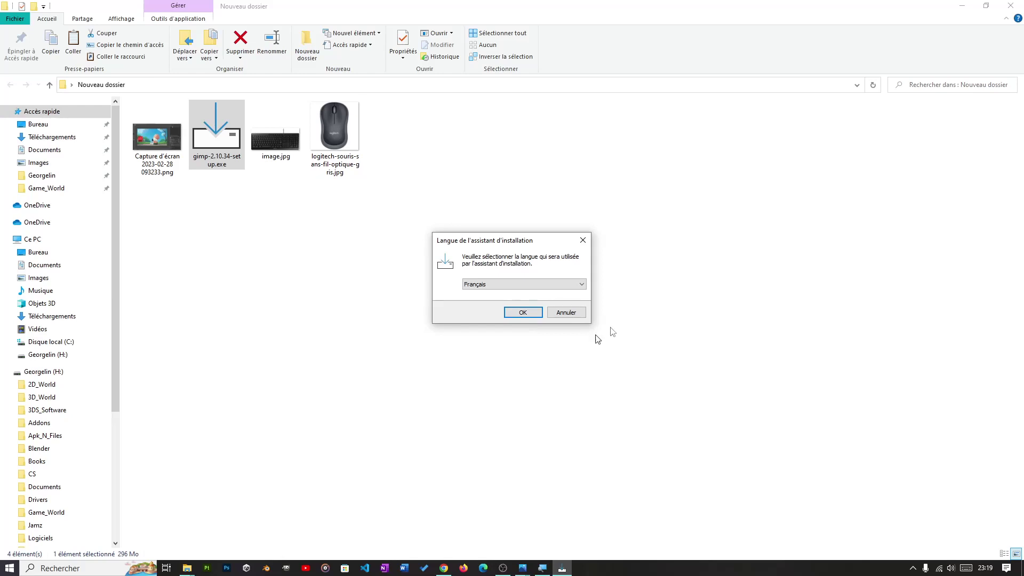
left_click(566, 313)
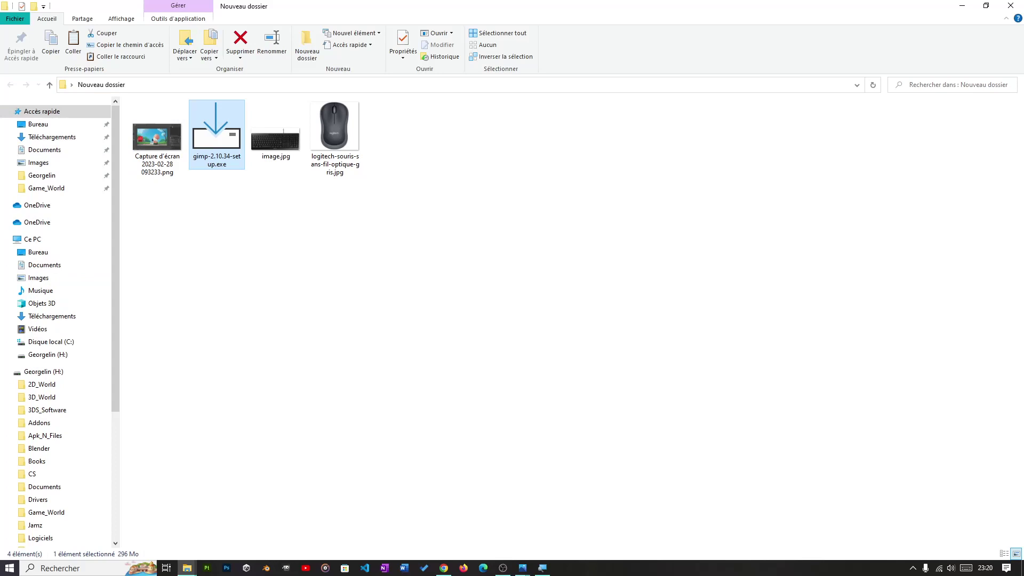
- Start GIMP and minimize the Nouveau dossier window
left_click(287, 572)
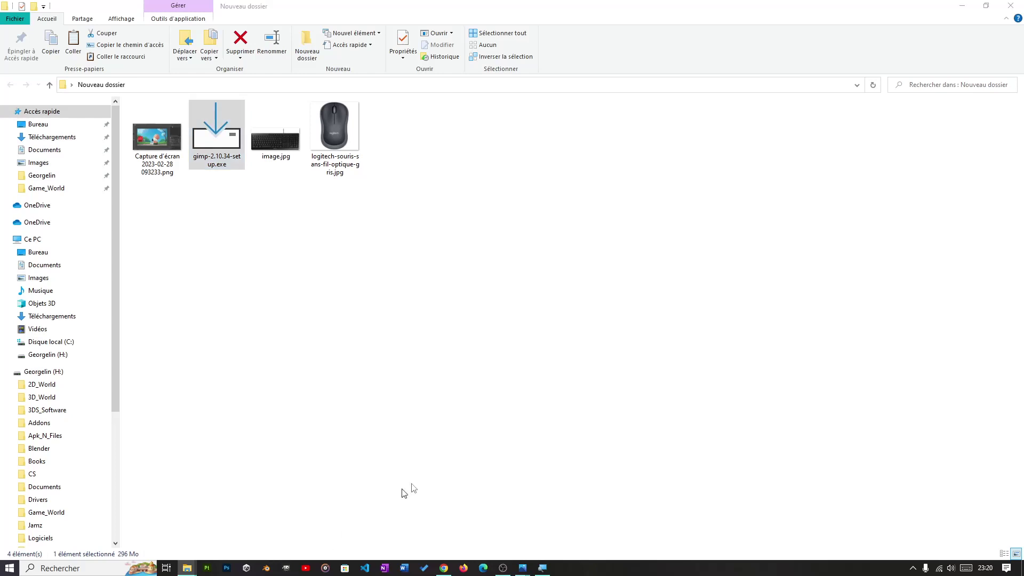
left_click(961, 5)
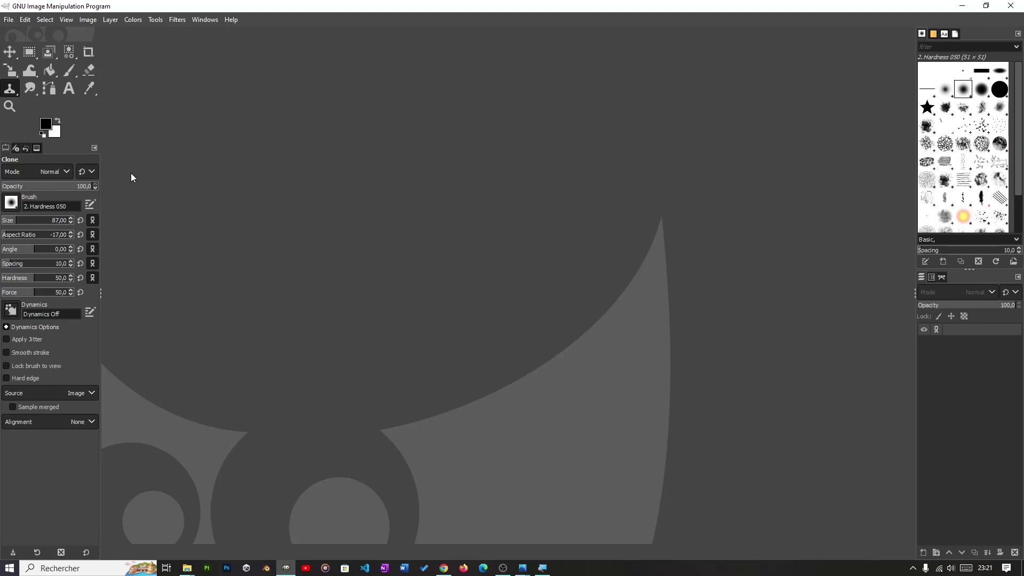
- Activate the Move, Rectangle Select, Foreground Select and Paintbrush tools in turn to view each tool's options
left_click(9, 52)
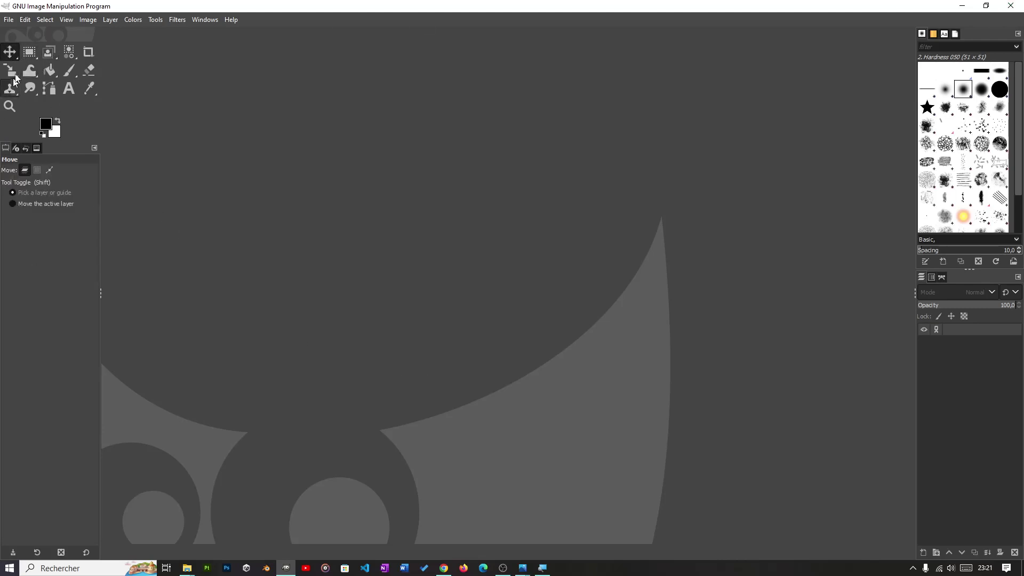
left_click(29, 52)
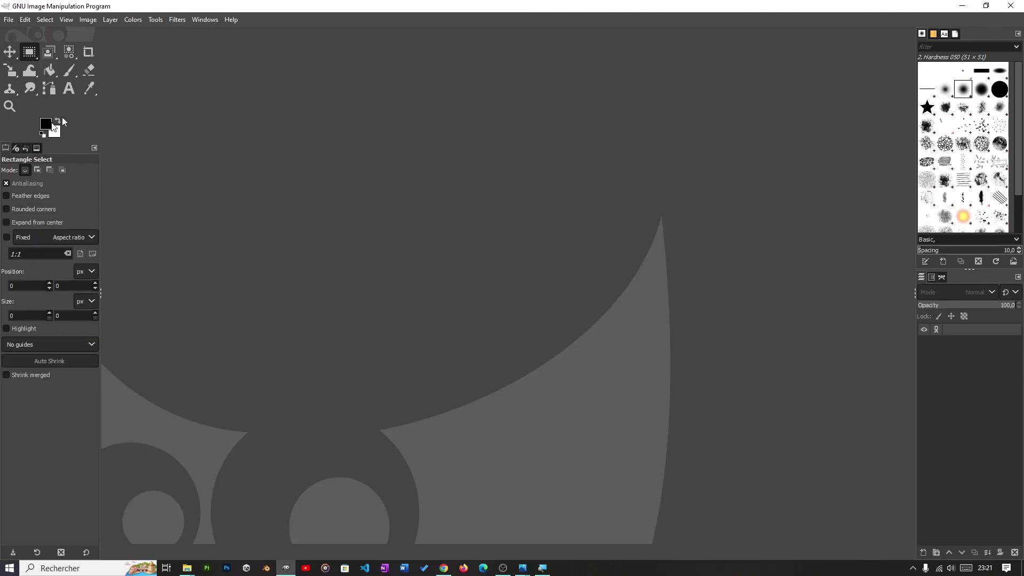
left_click(48, 53)
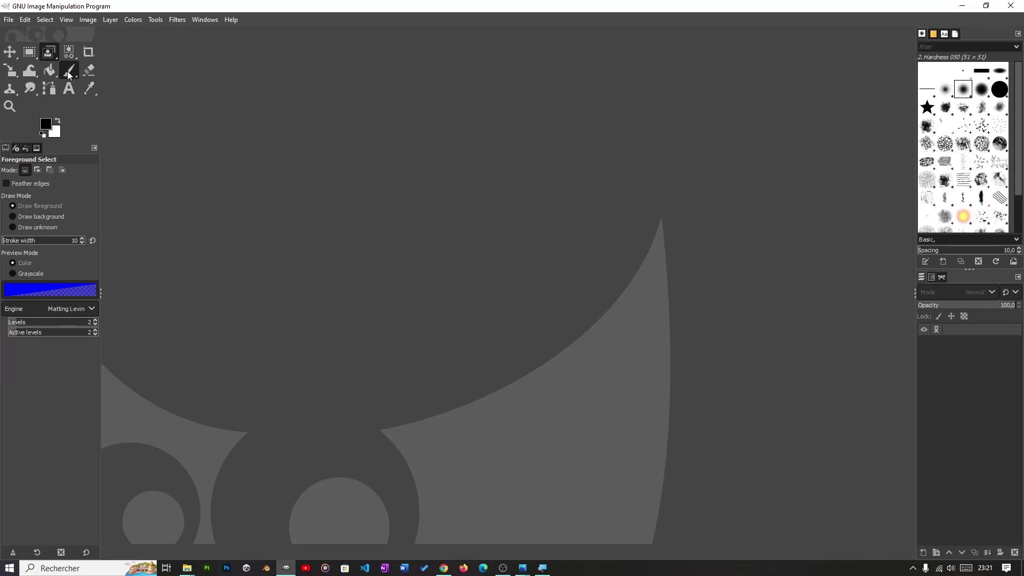
left_click(69, 71)
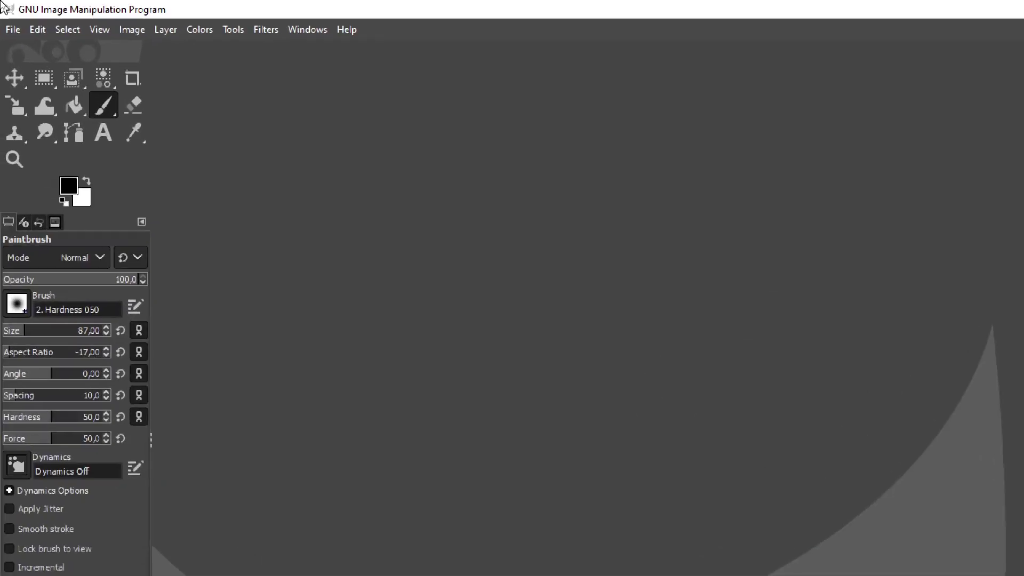
left_click(10, 29)
left_click(10, 30)
left_click(66, 30)
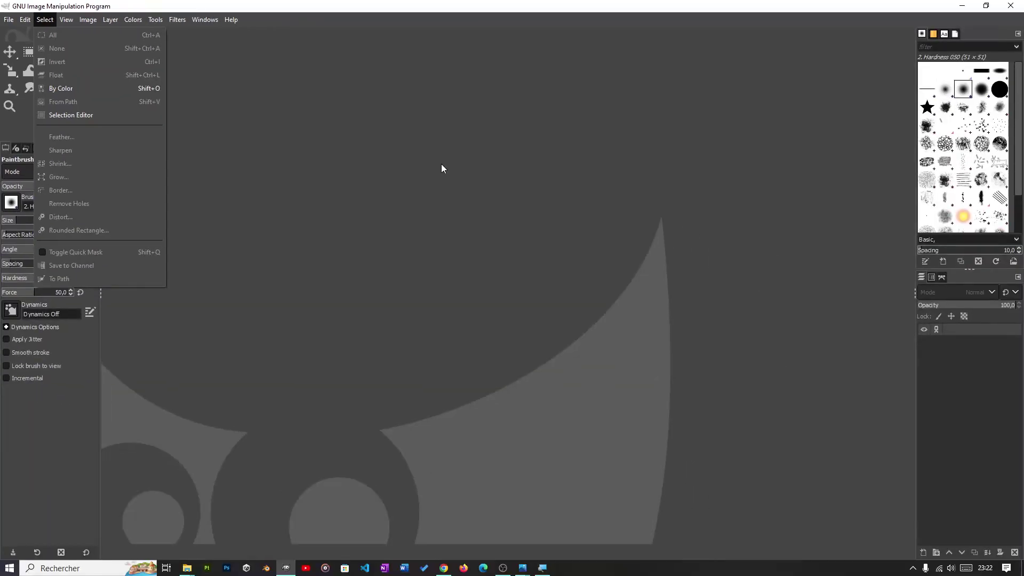
left_click(300, 183)
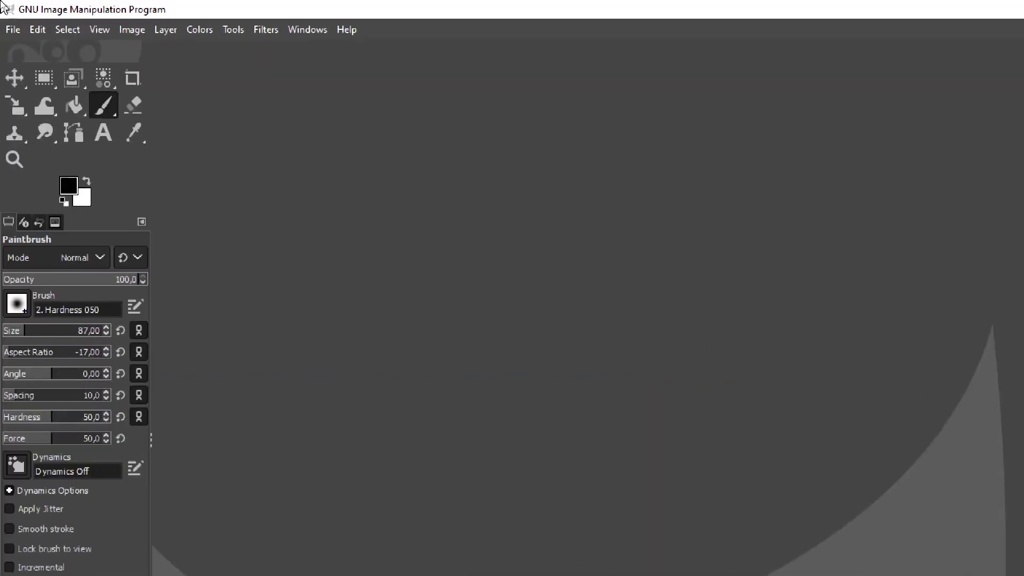
- Open the Preferences, enlarge and reposition the dialog, and show the Interface settings
left_click(37, 30)
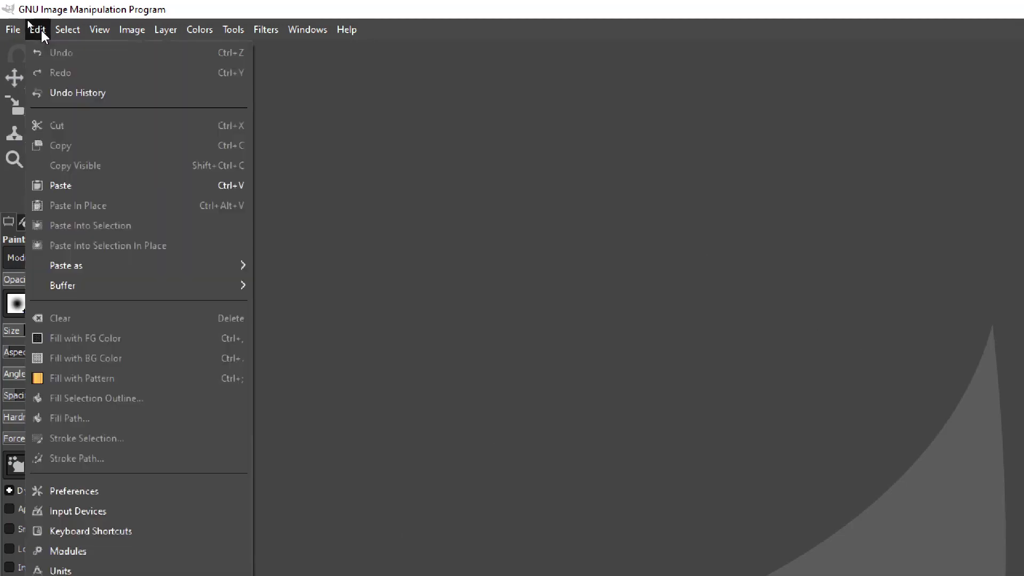
left_click(118, 483)
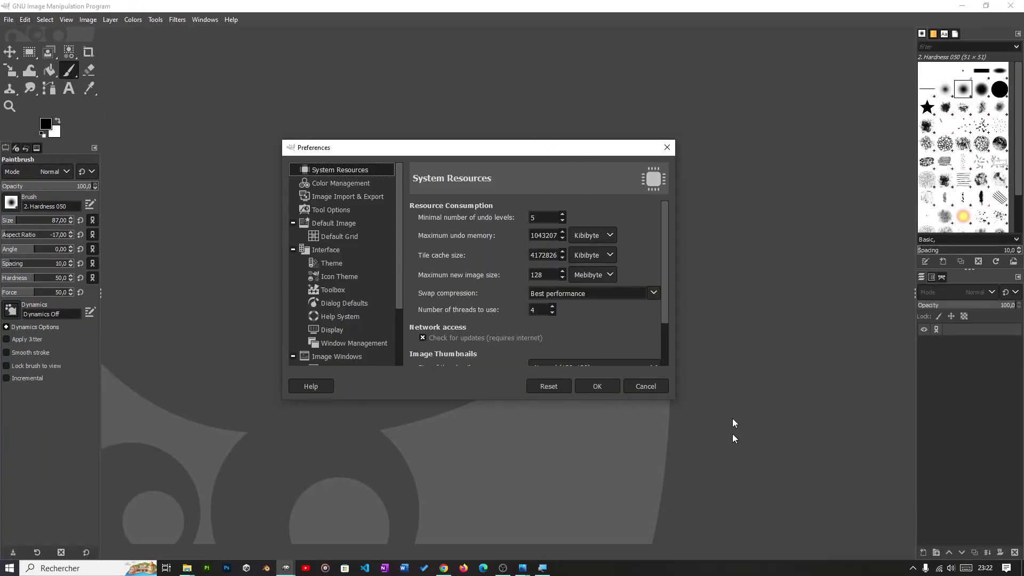
left_click_drag(676, 401, 750, 457)
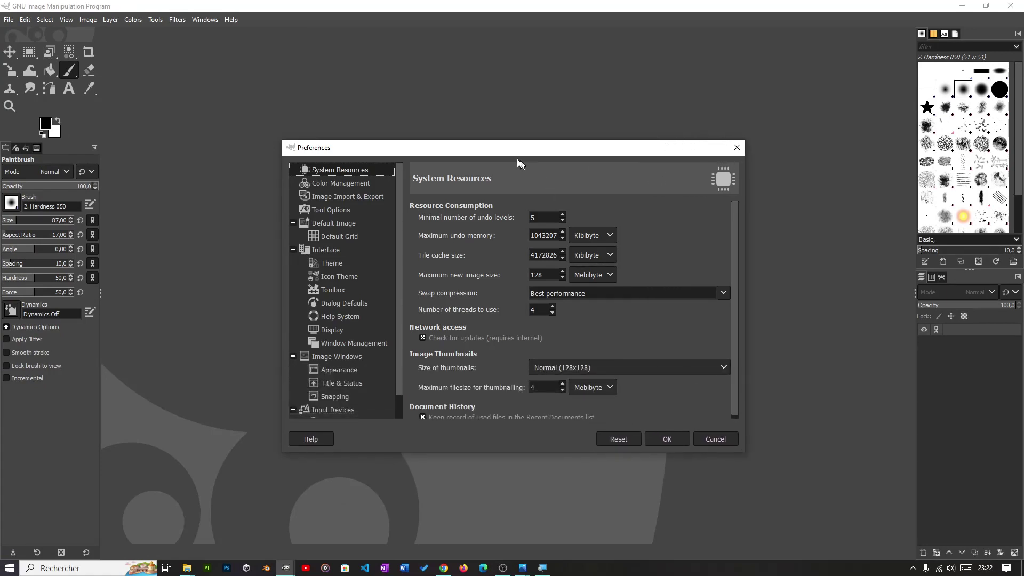
left_click_drag(495, 150, 485, 132)
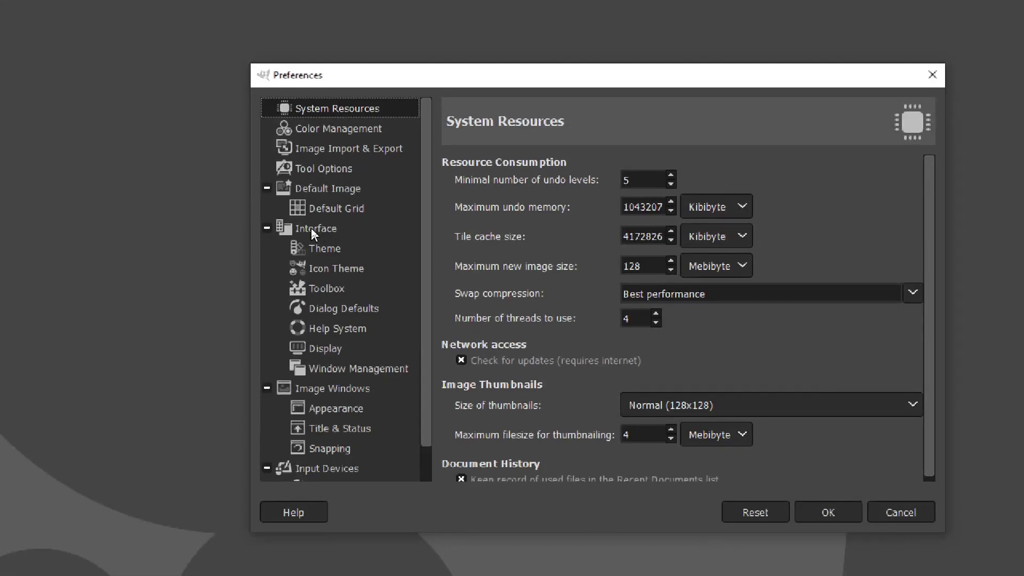
left_click(308, 232)
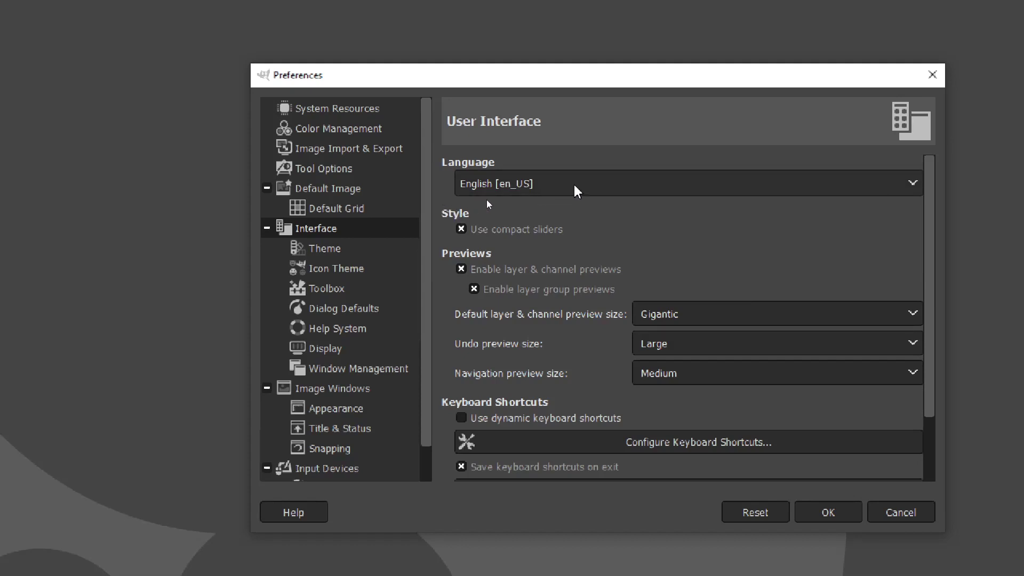
- Set the interface language to français [fr]
left_click(529, 183)
left_click(577, 114)
left_click(529, 182)
scroll(483, 557, "down", 4)
scroll(475, 501, "down", 3)
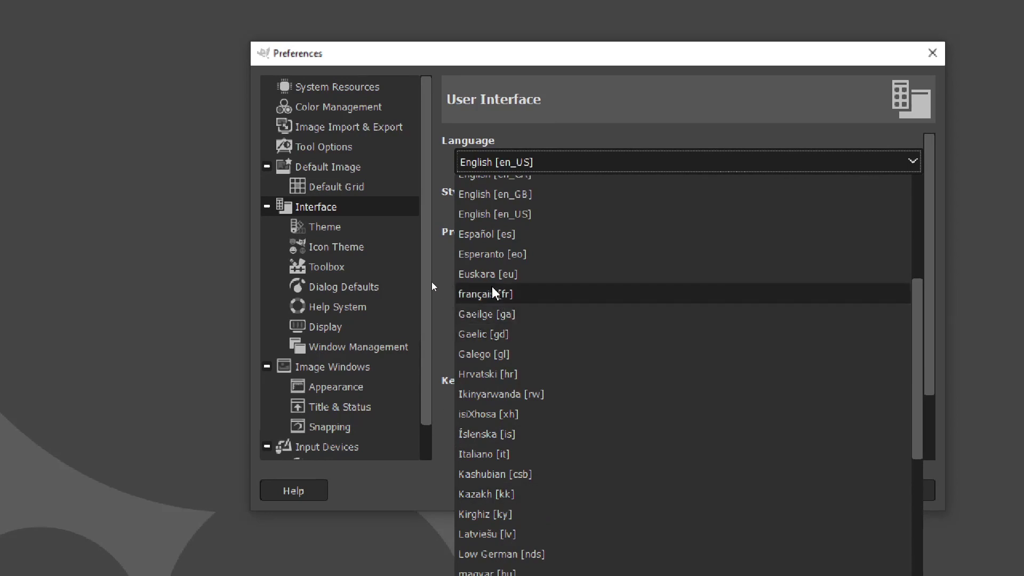
left_click(504, 298)
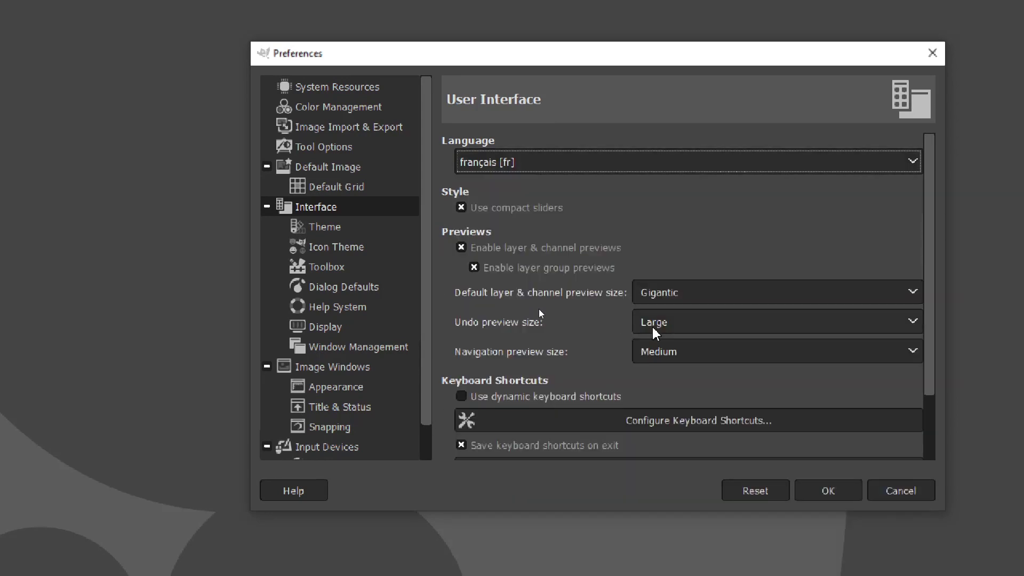
- Apply the preferences, acknowledge the restart notice, and restart GIMP for the new language
left_click(829, 490)
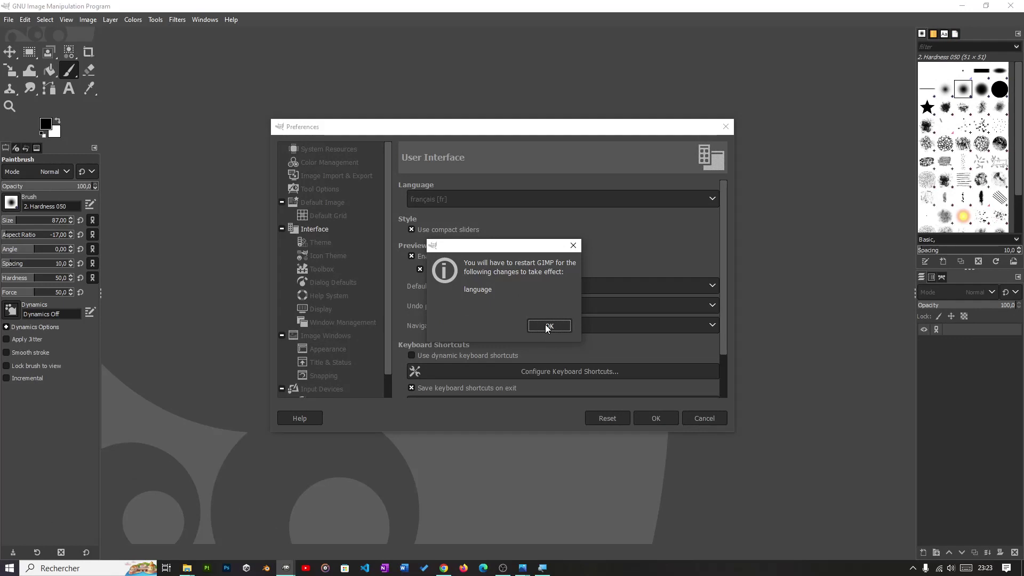
left_click(549, 326)
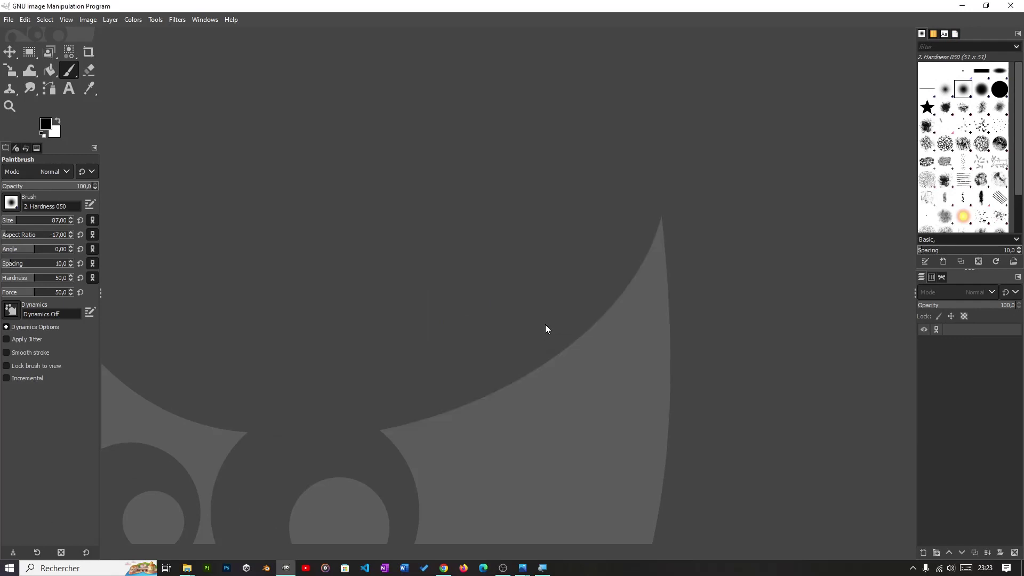
left_click(1009, 5)
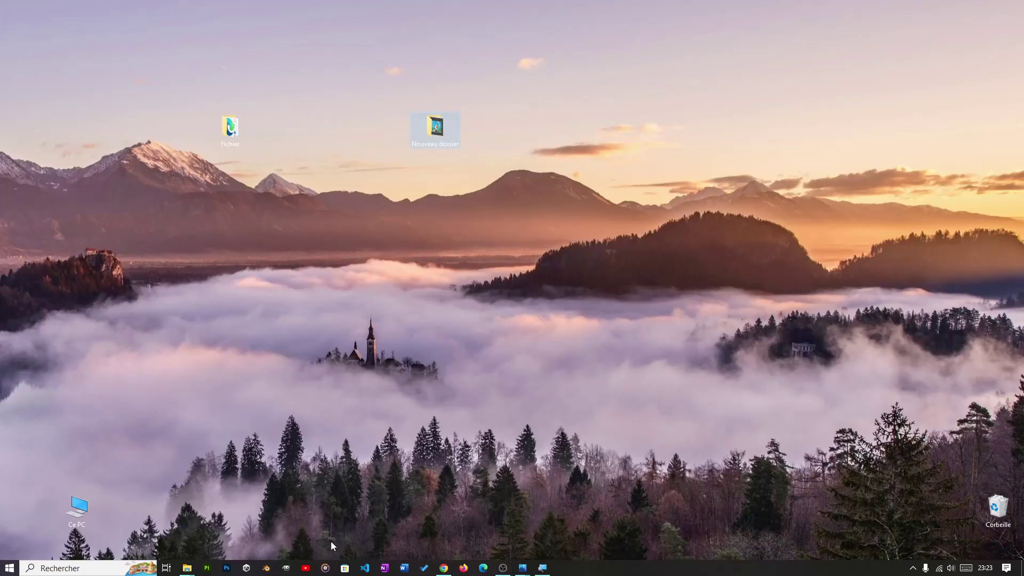
left_click(285, 568)
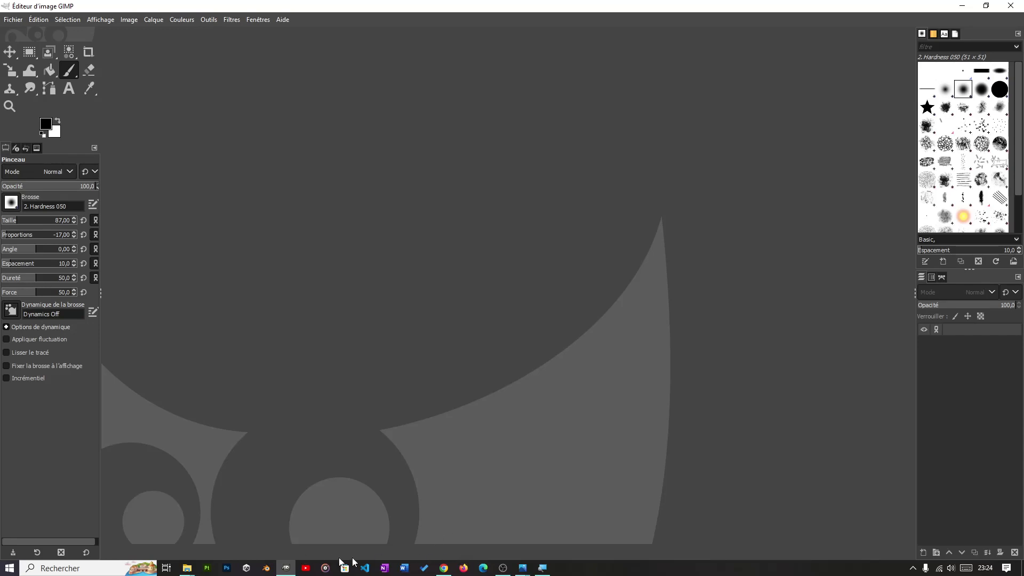
- Switch to the Nouveau dossier folder and open the screenshot Capture d'écran 2023-02-28 093233.png in the photo viewer
mouse_move(186, 568)
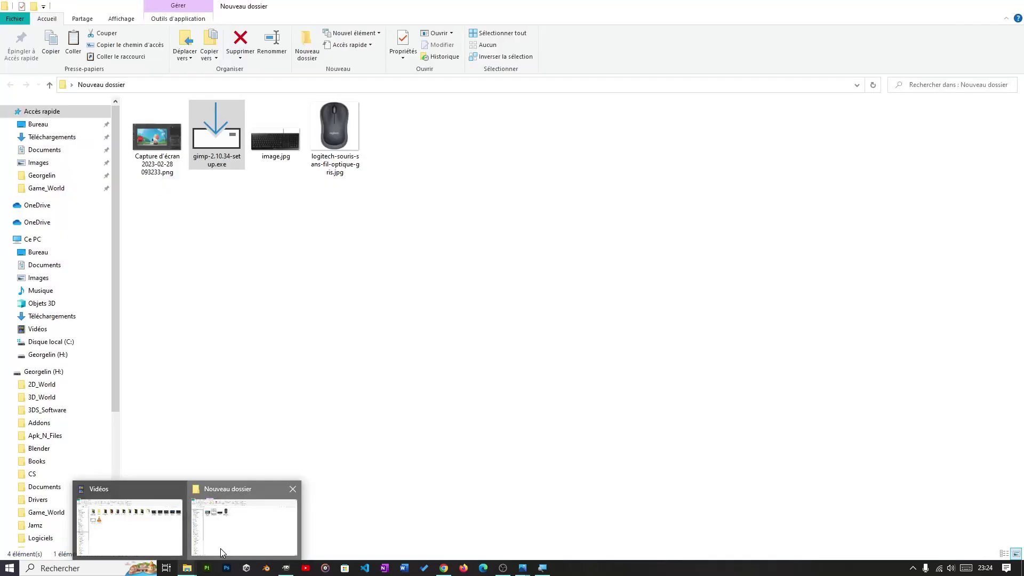
left_click(220, 548)
double_click(140, 138)
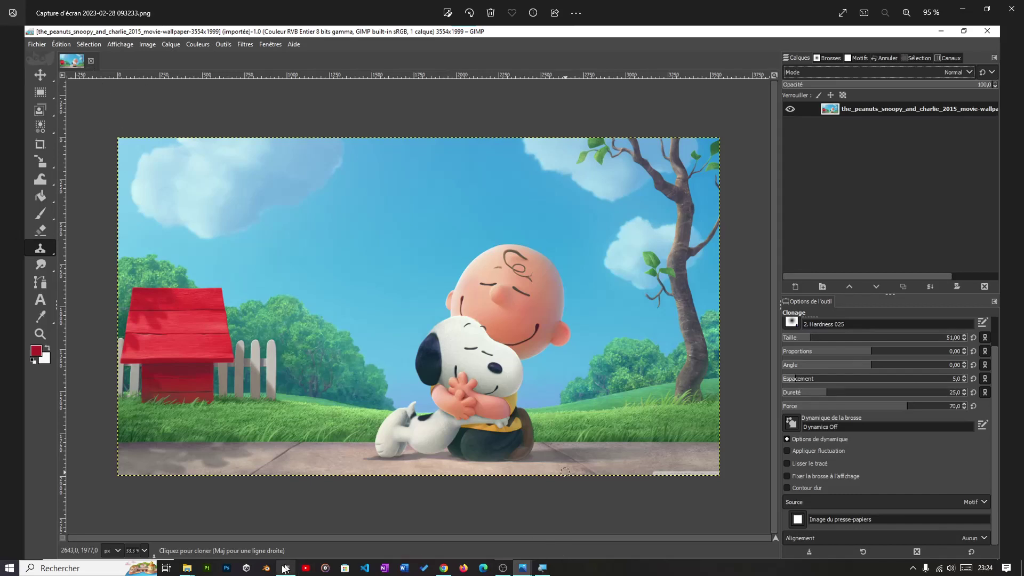
- Switch back to GIMP, turn off single-window mode, and reposition the floating Brosses - Calques and image windows
mouse_move(285, 568)
left_click(290, 509)
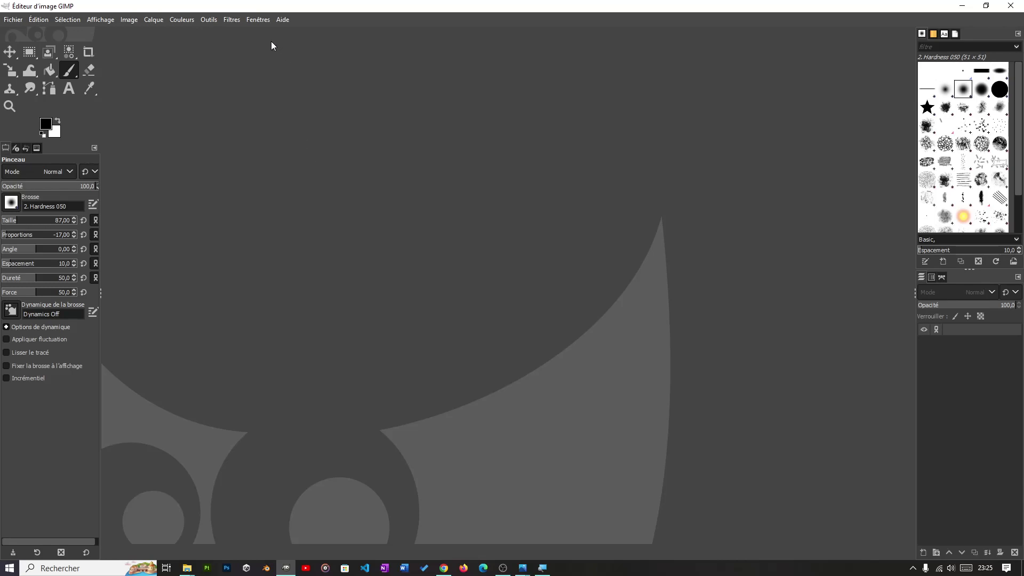
left_click(258, 20)
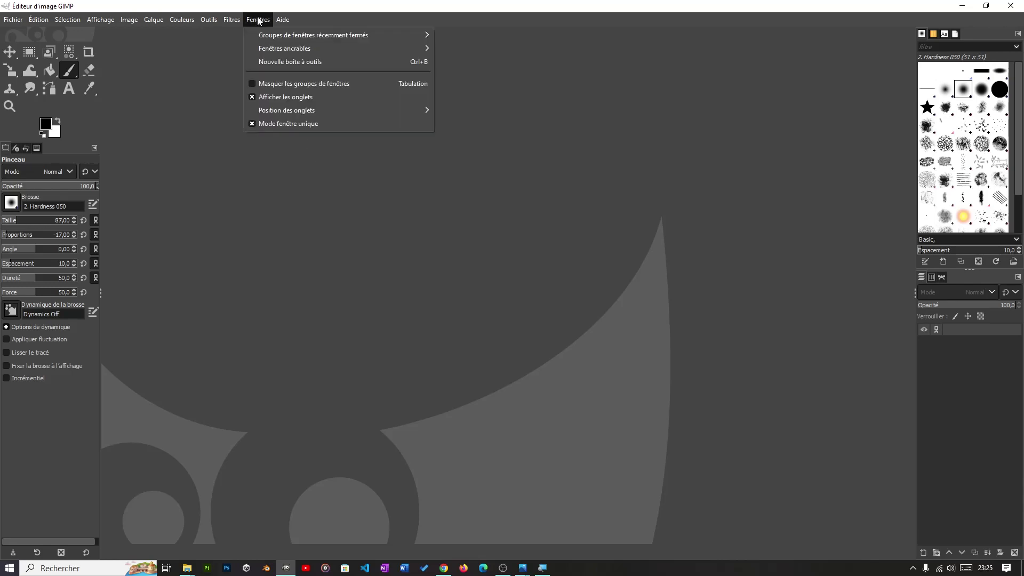
left_click(289, 126)
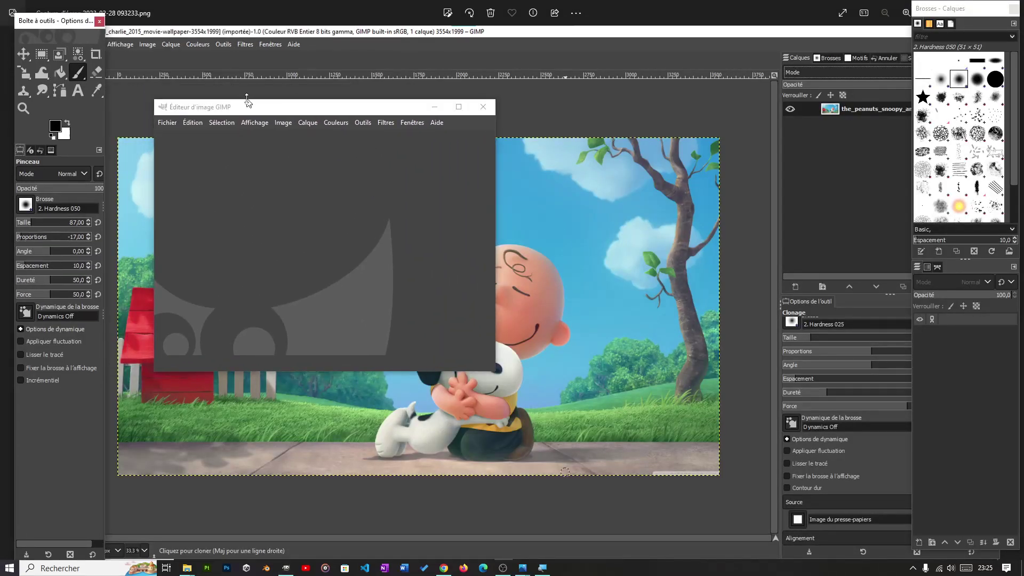
left_click_drag(962, 11, 852, 29)
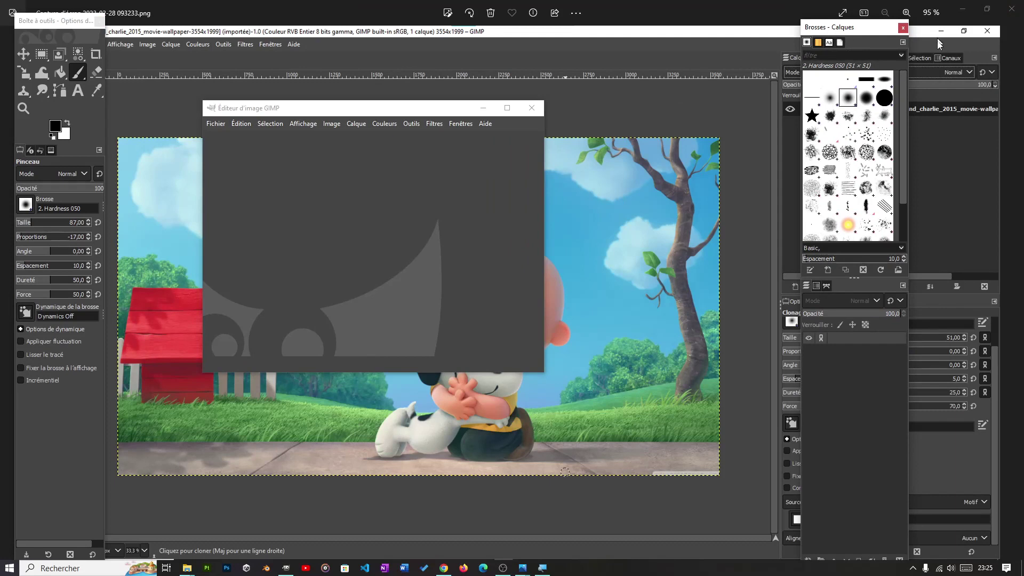
left_click_drag(393, 112, 475, 86)
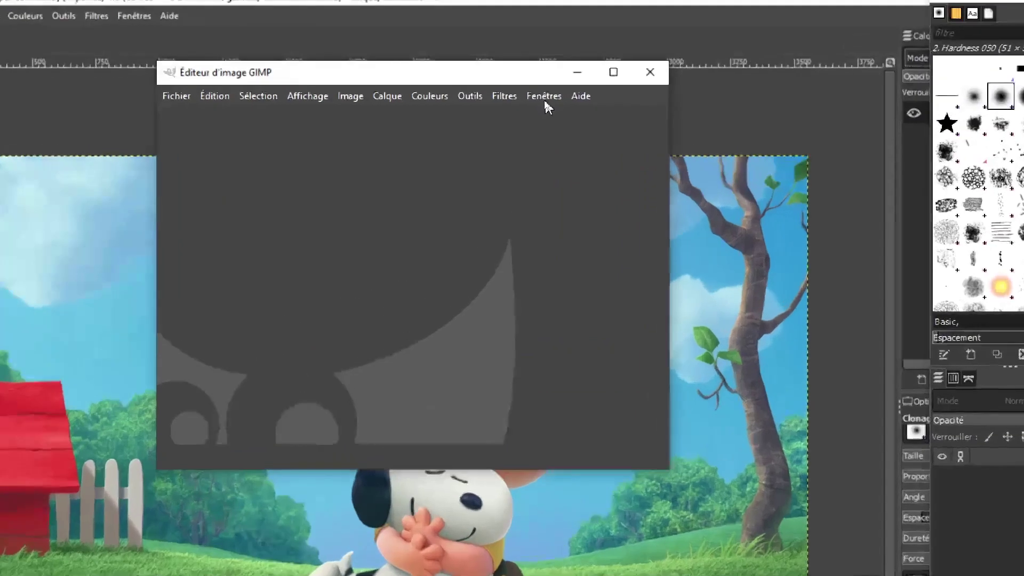
- Turn single-window mode back on, maximize the GIMP window, and check the Mode fenêtre unique option
left_click(541, 96)
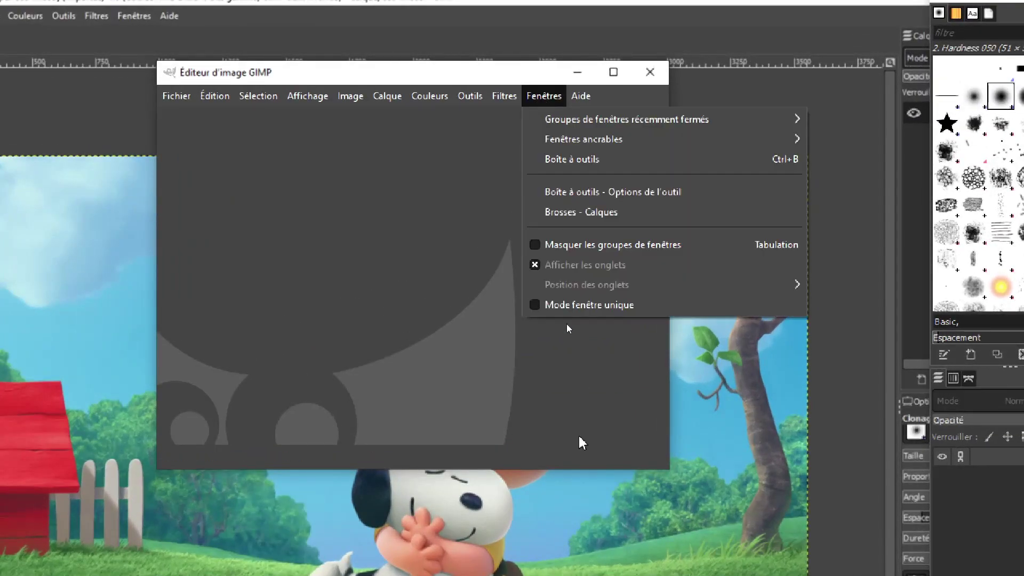
left_click(588, 307)
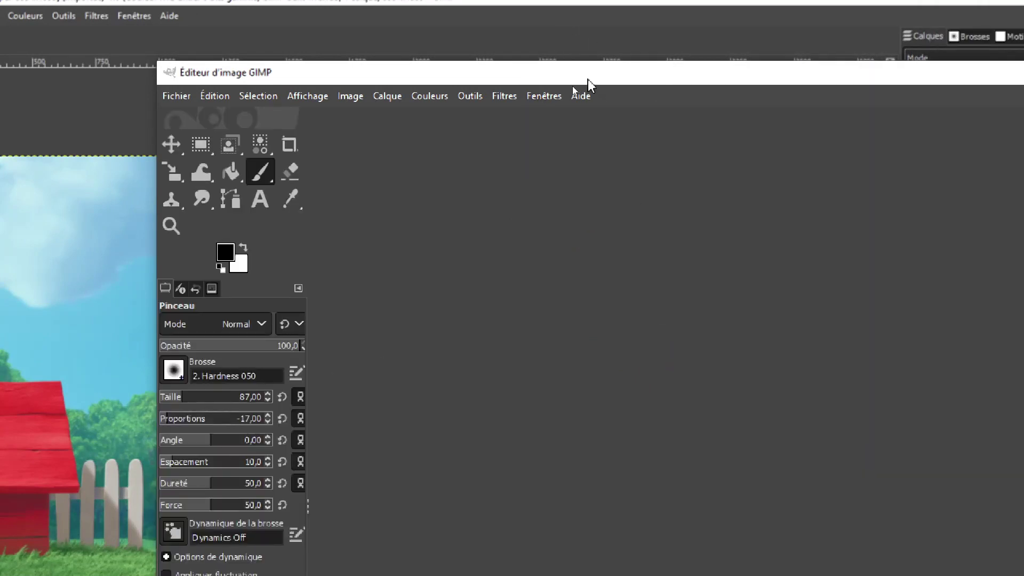
double_click(587, 79)
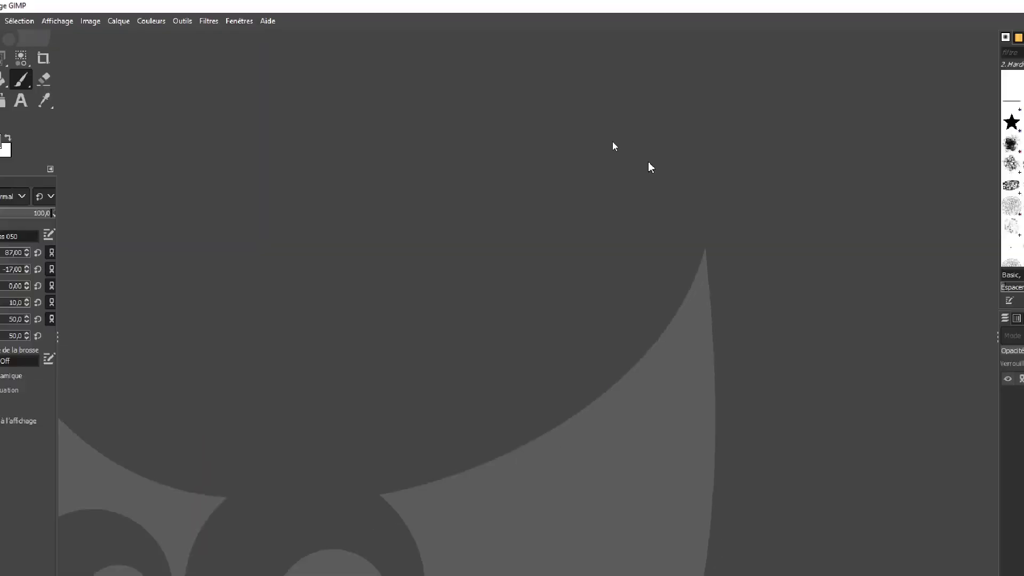
left_click(246, 20)
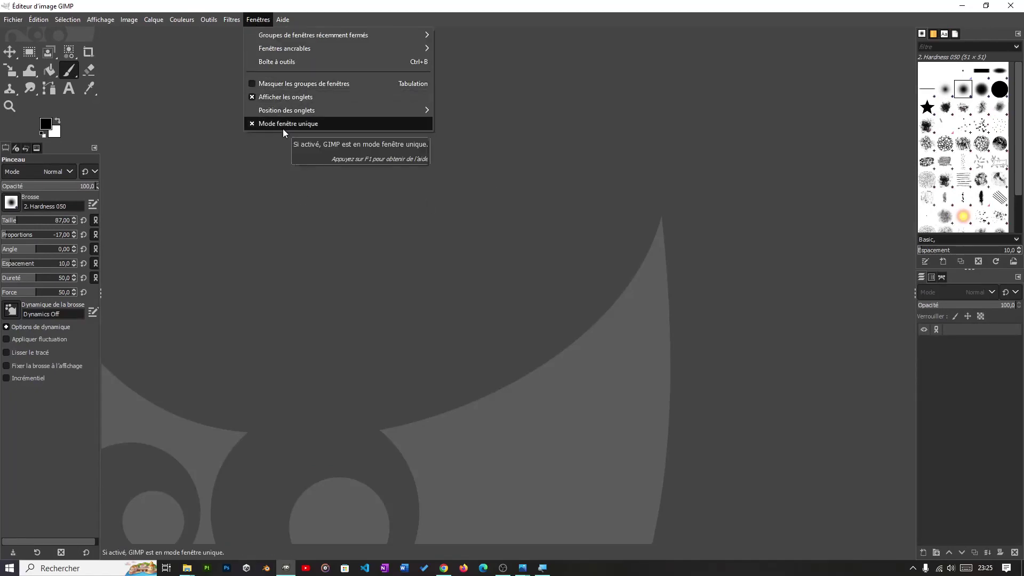
left_click(364, 271)
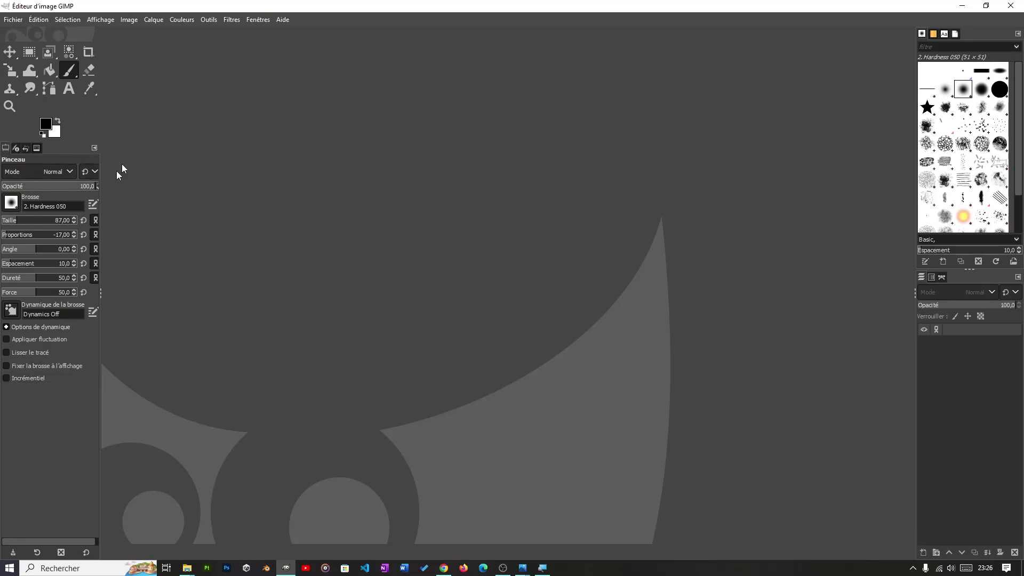
- Close the tool options tab docked below the toolbox
right_click(5, 150)
left_click(218, 209)
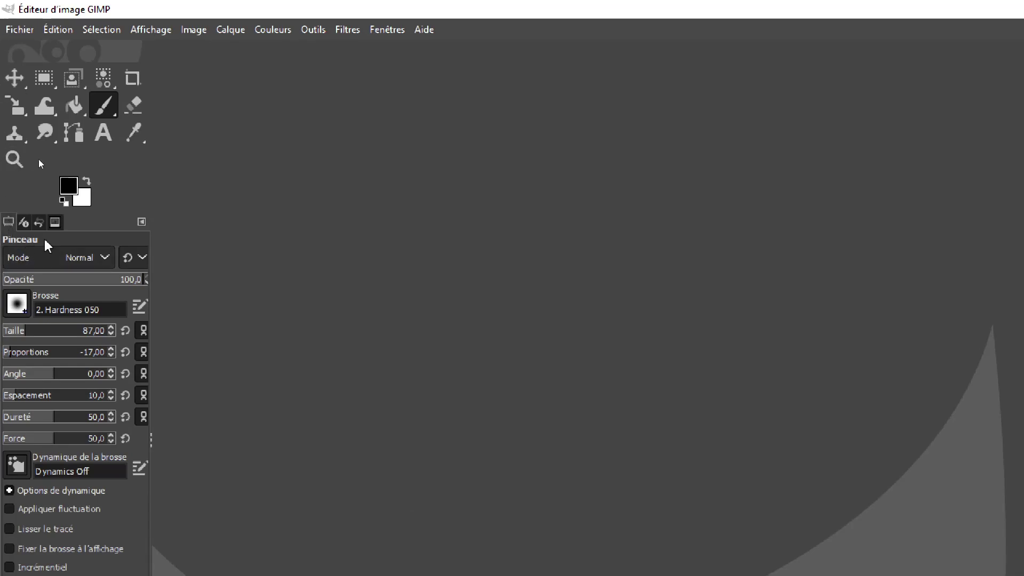
left_click(140, 223)
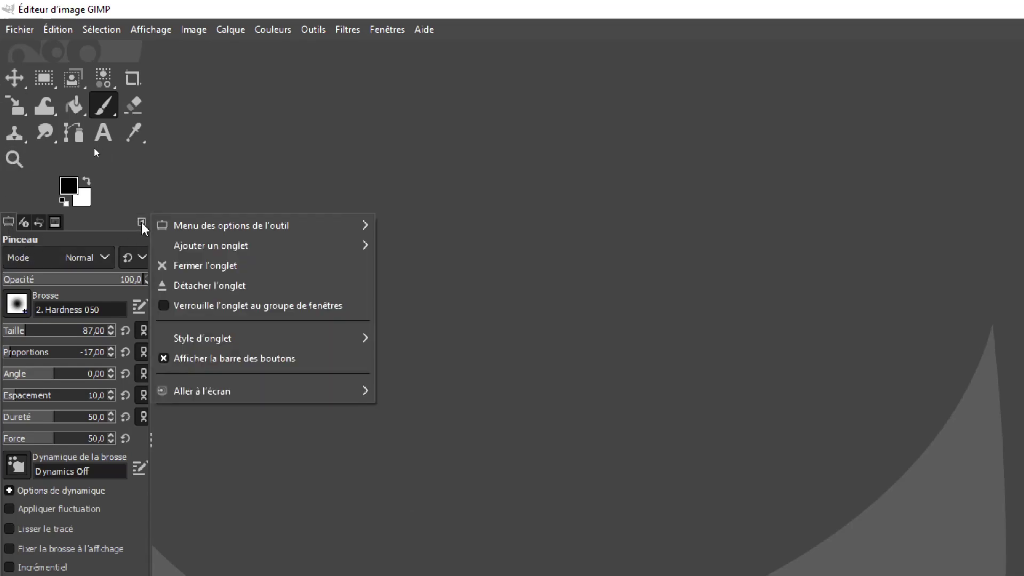
left_click(208, 269)
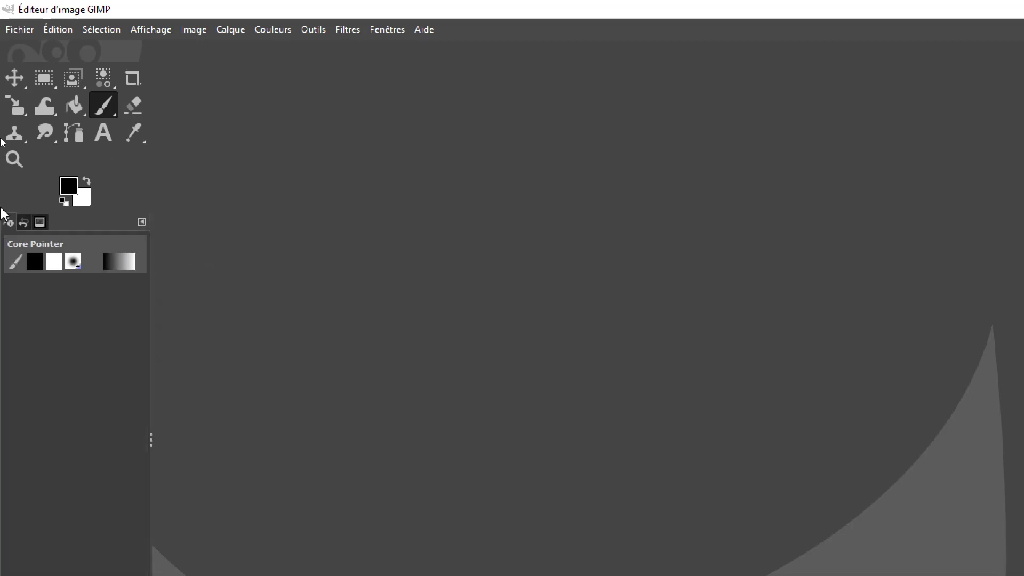
- Close the remaining undo history, Périphériques and Images tabs below the toolbox
left_click(24, 222)
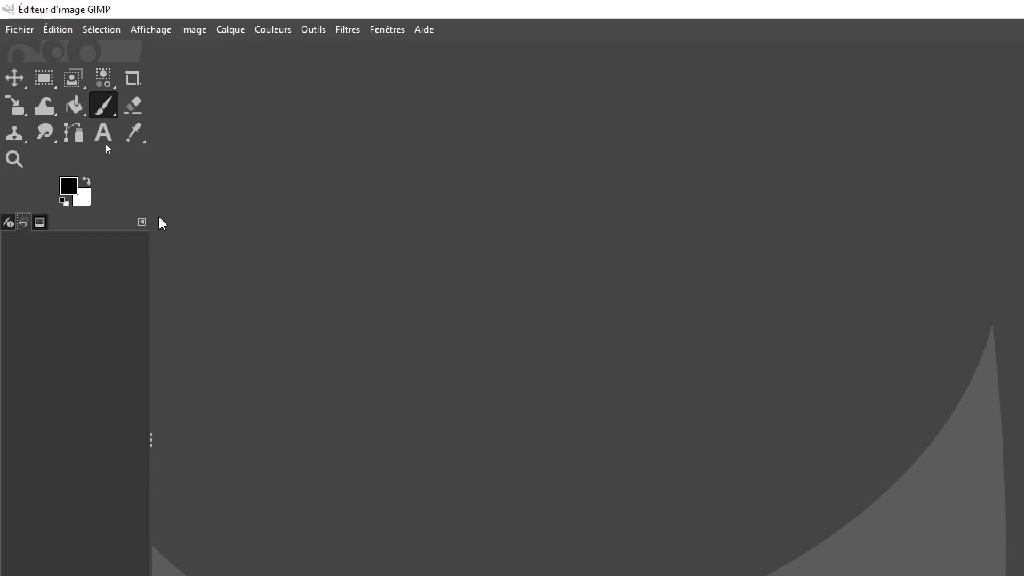
left_click(141, 222)
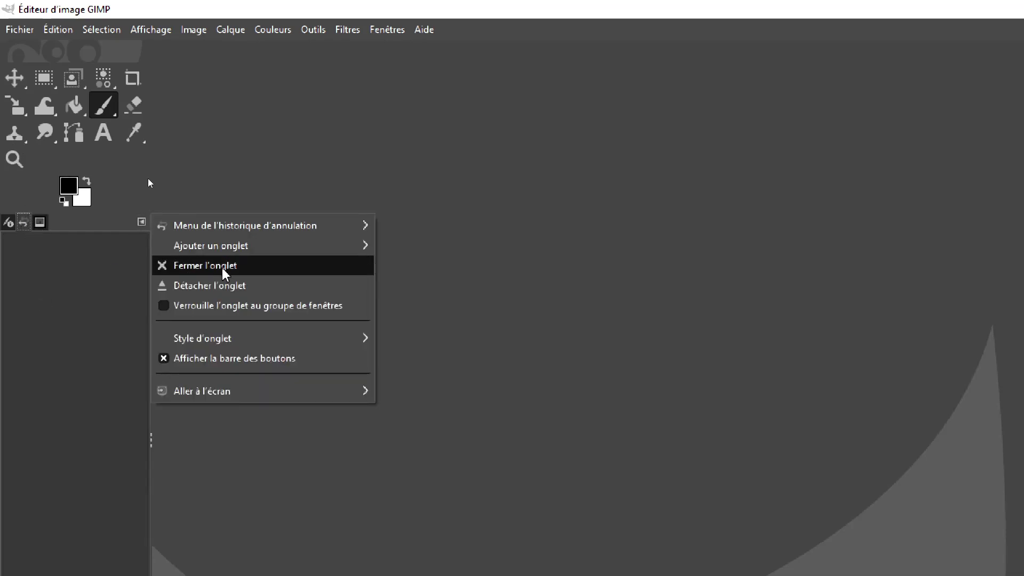
left_click(202, 266)
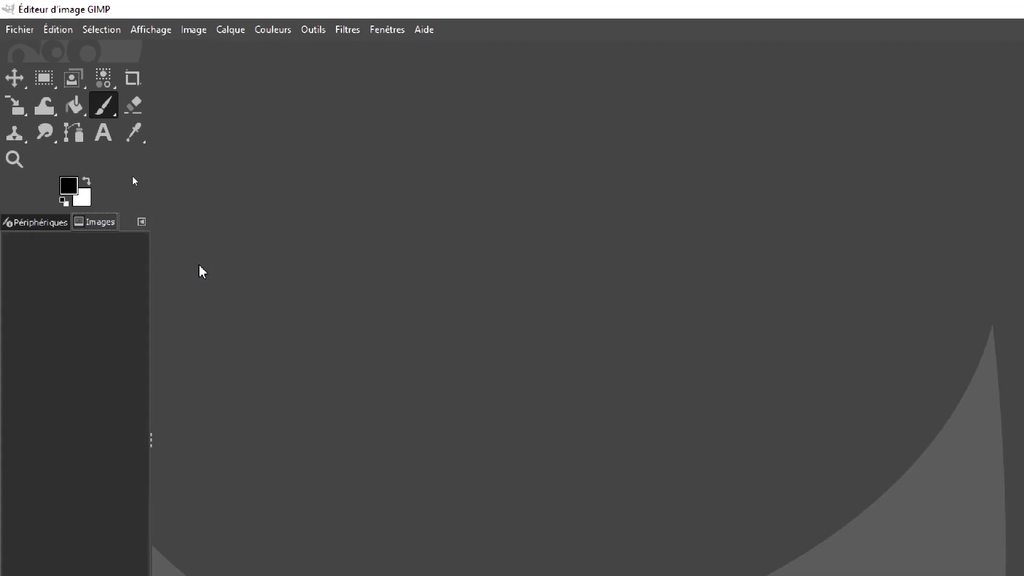
left_click(44, 222)
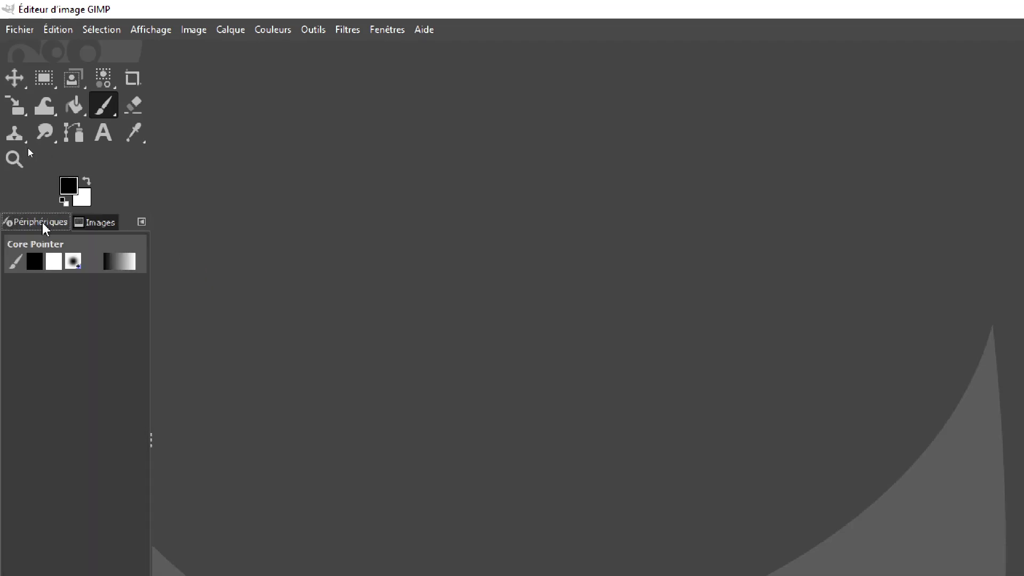
left_click(141, 222)
left_click(199, 246)
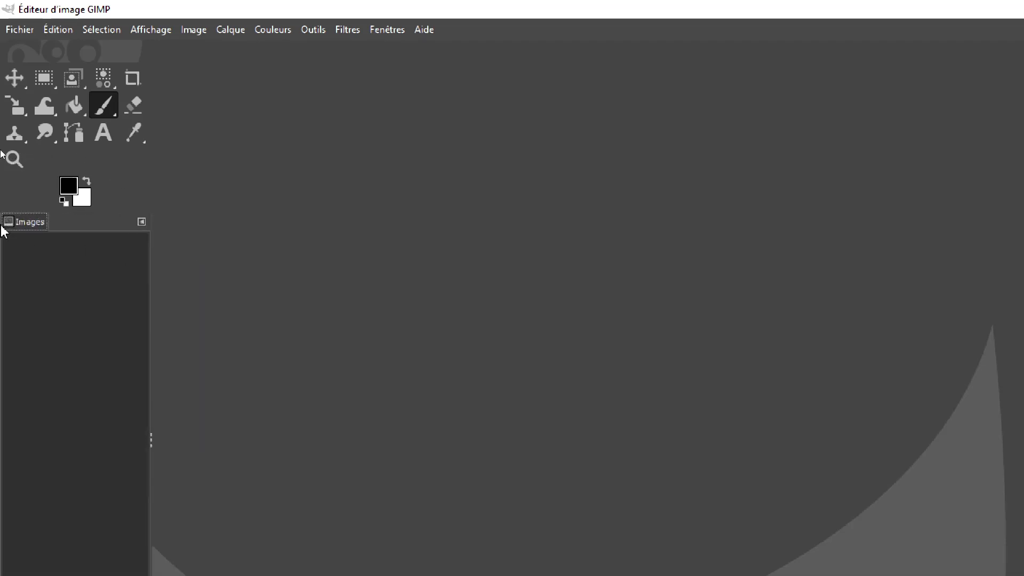
left_click(141, 222)
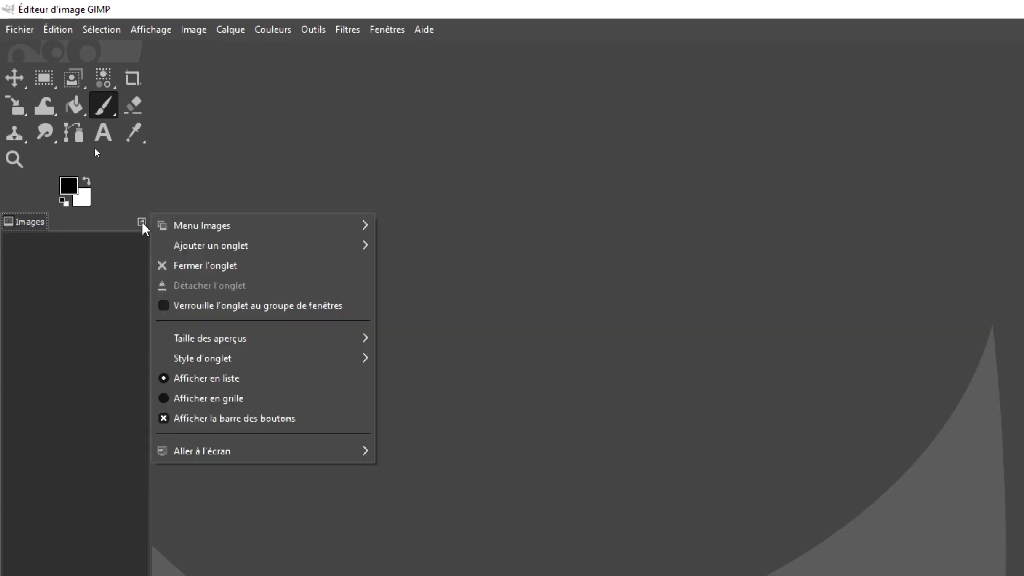
left_click(199, 265)
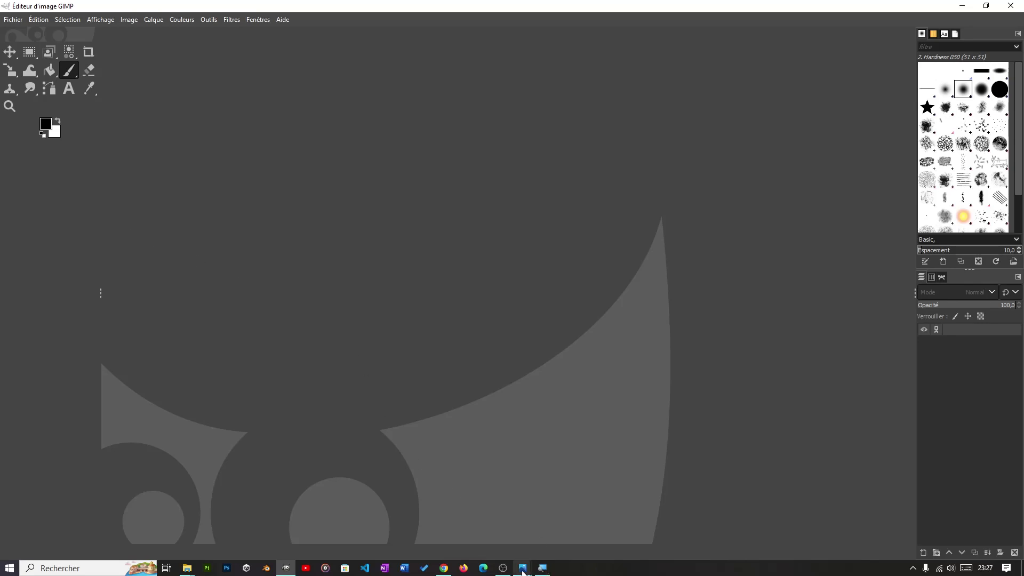
- Show the mouse picture logitech-souris-sans-fil-optique-gris.jpg in the photo viewer
mouse_move(522, 570)
left_click(425, 533)
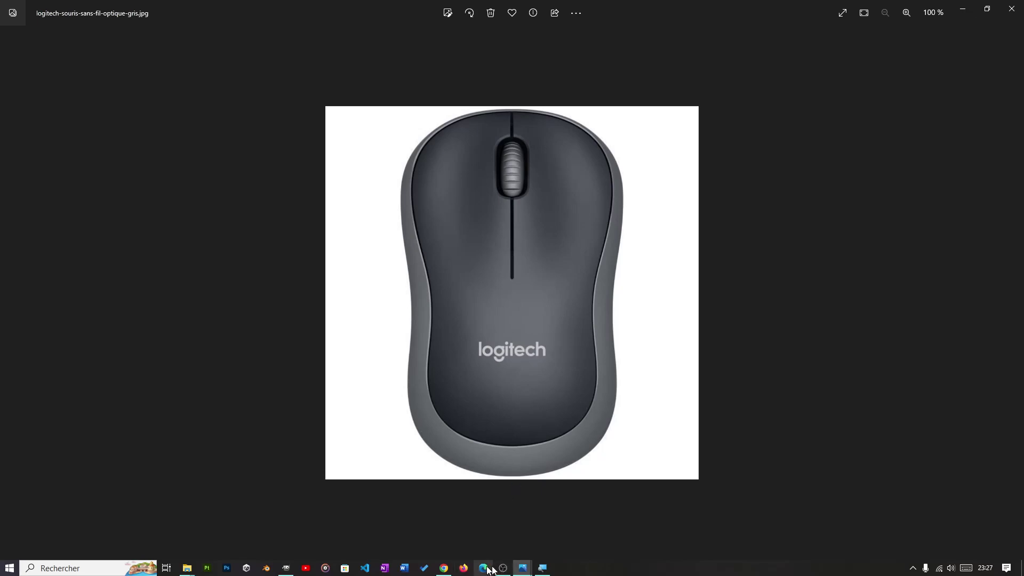
- Return to GIMP and narrow the toolbox to a single column of tools
left_click(286, 568)
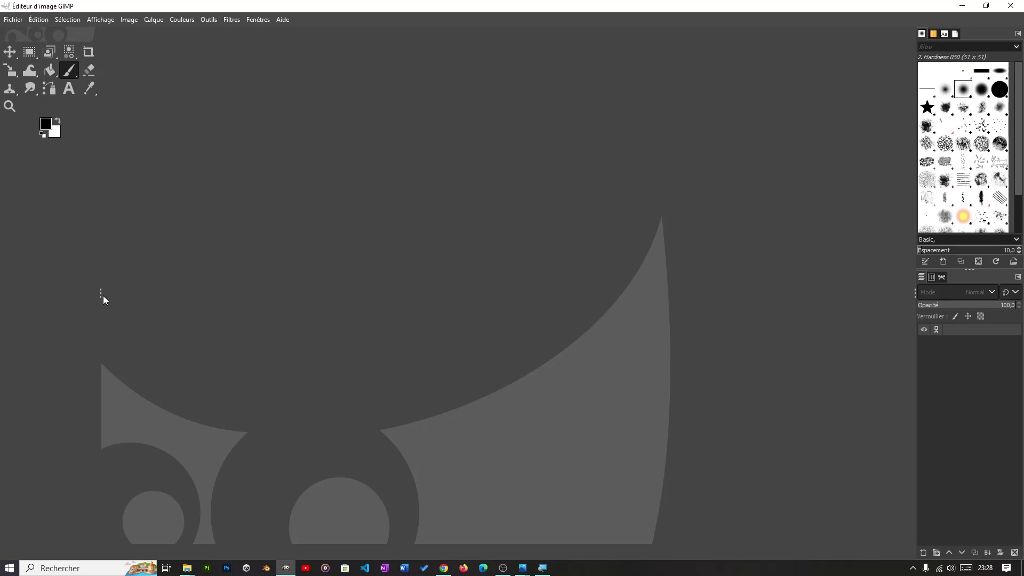
left_click_drag(100, 290, 31, 288)
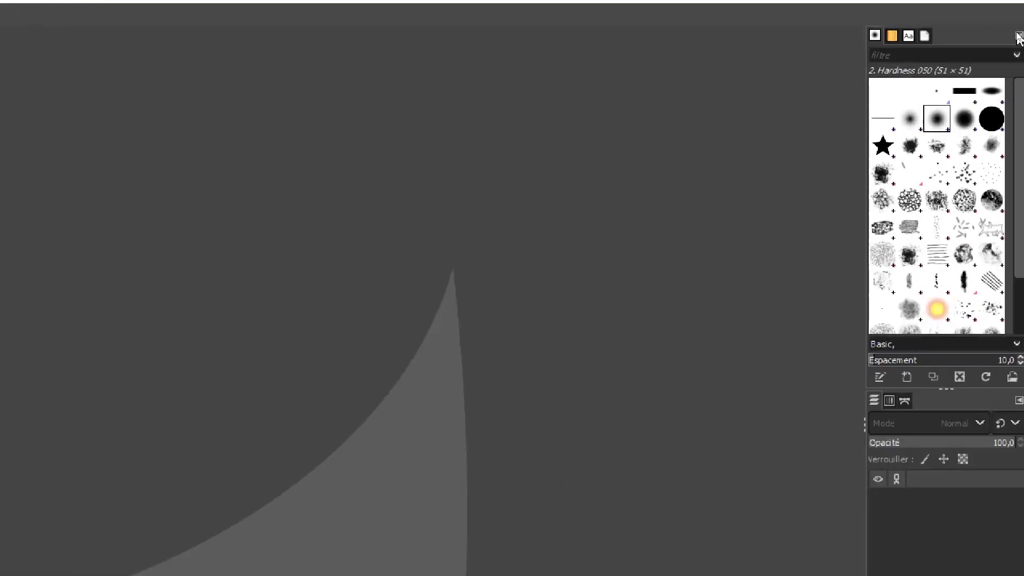
- Close the brushes, patterns, fonts and document history tabs in the upper dock opposite the toolbox
left_click(1018, 36)
left_click(831, 81)
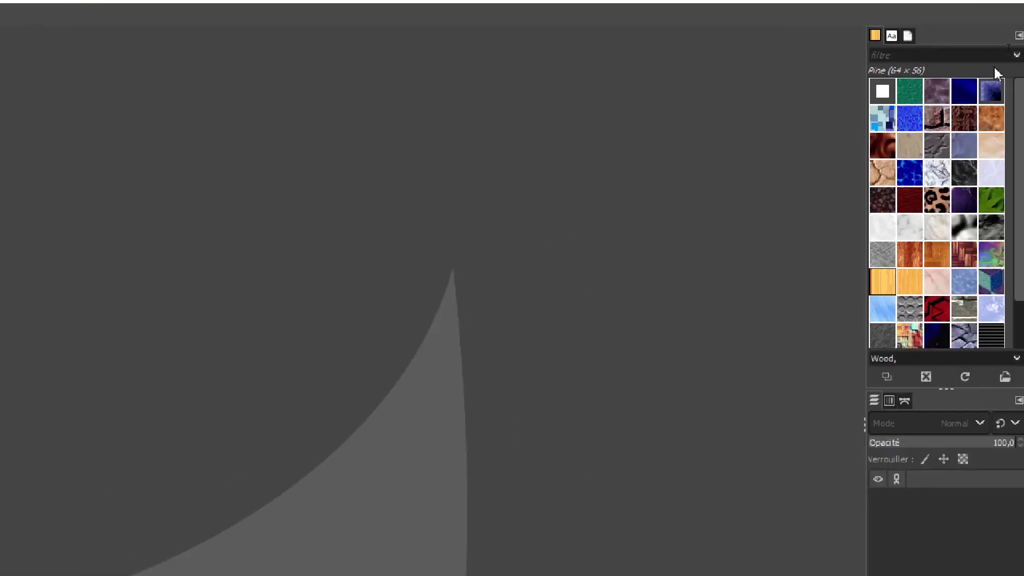
left_click(1013, 35)
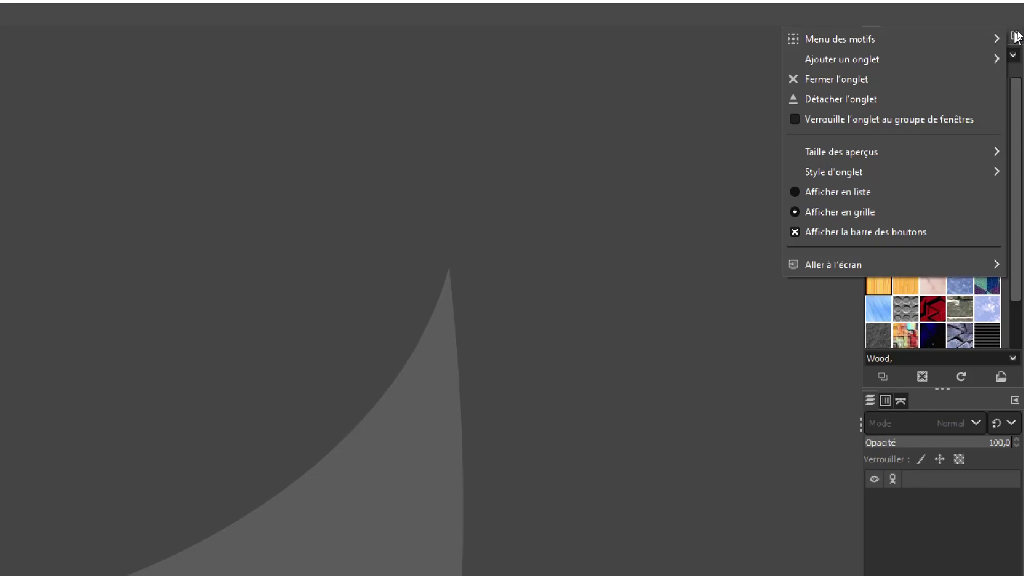
left_click(882, 76)
left_click(1015, 35)
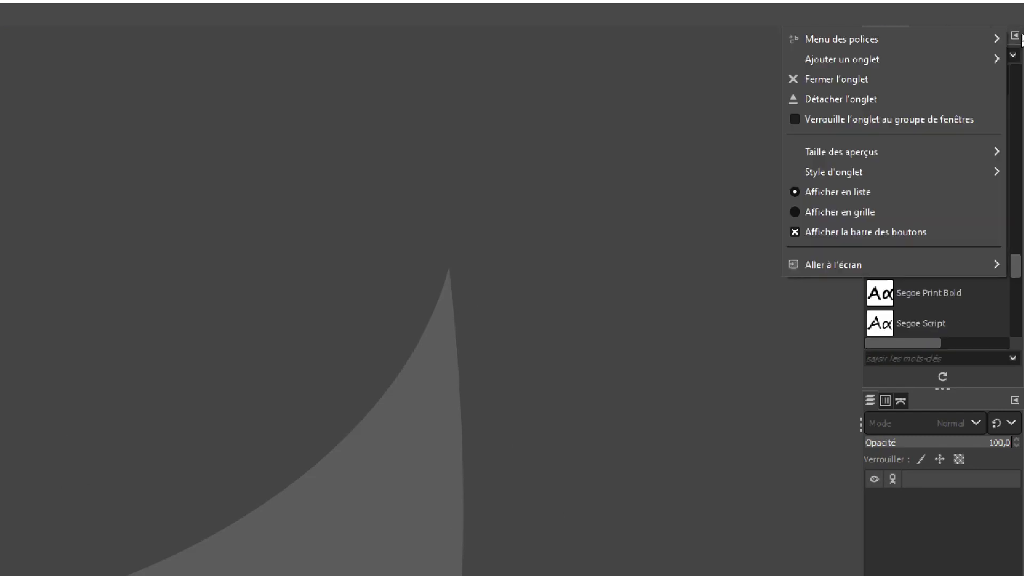
left_click(896, 77)
left_click(1014, 35)
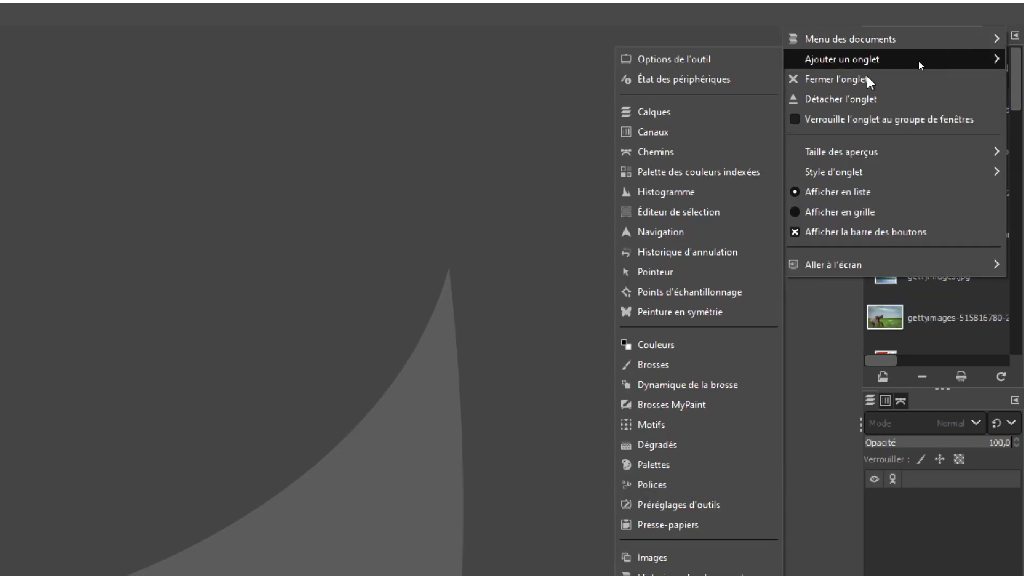
left_click(867, 78)
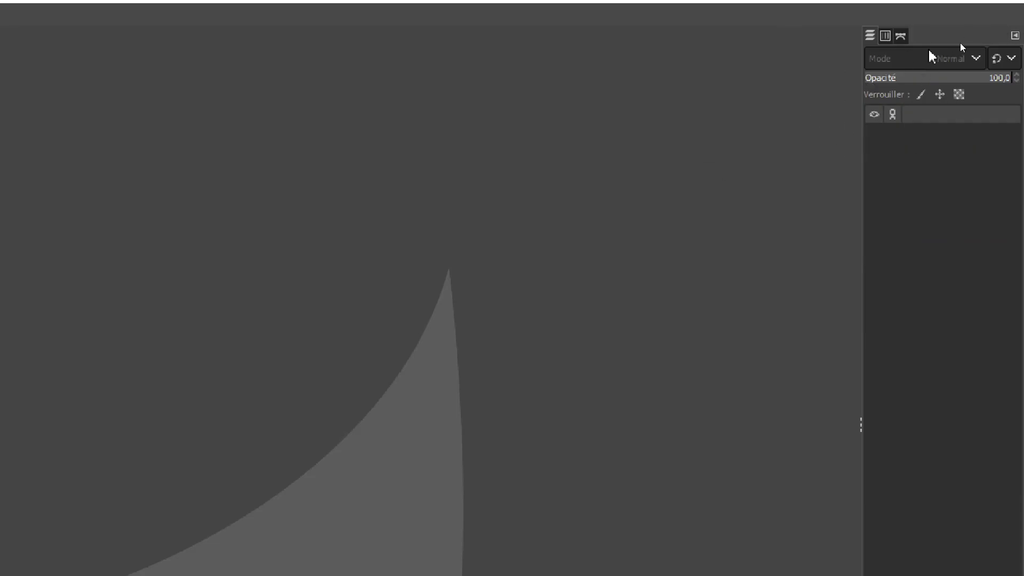
- Close the remaining layers, channels and paths tabs to empty the dock
left_click(1013, 36)
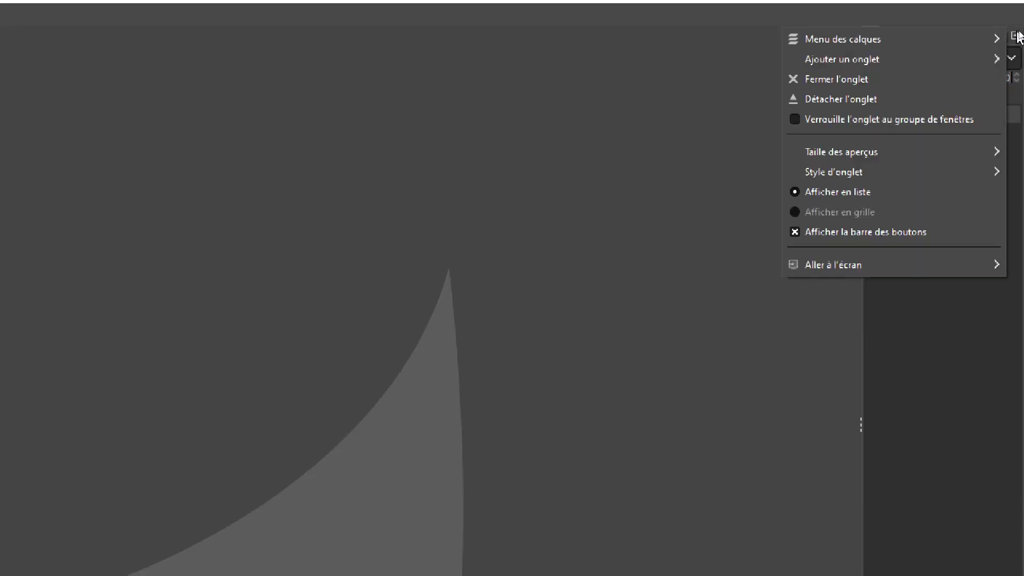
left_click(879, 78)
left_click(1015, 36)
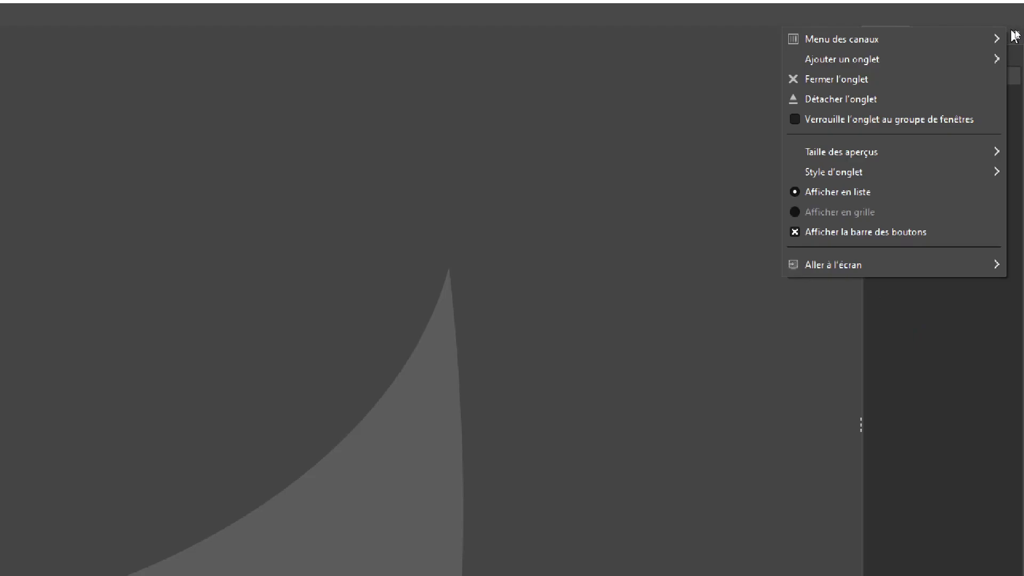
left_click(881, 78)
left_click(1015, 36)
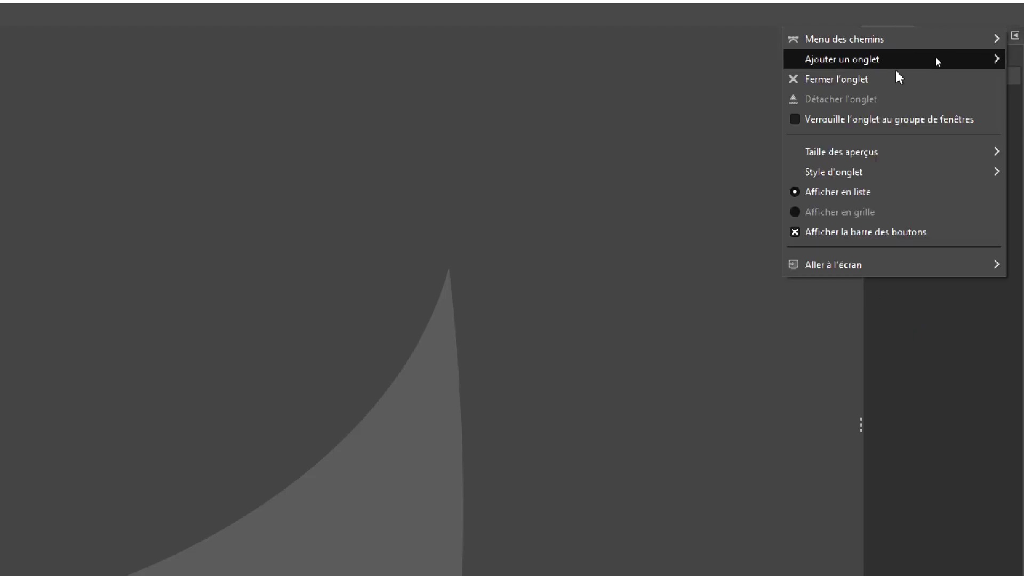
left_click(881, 79)
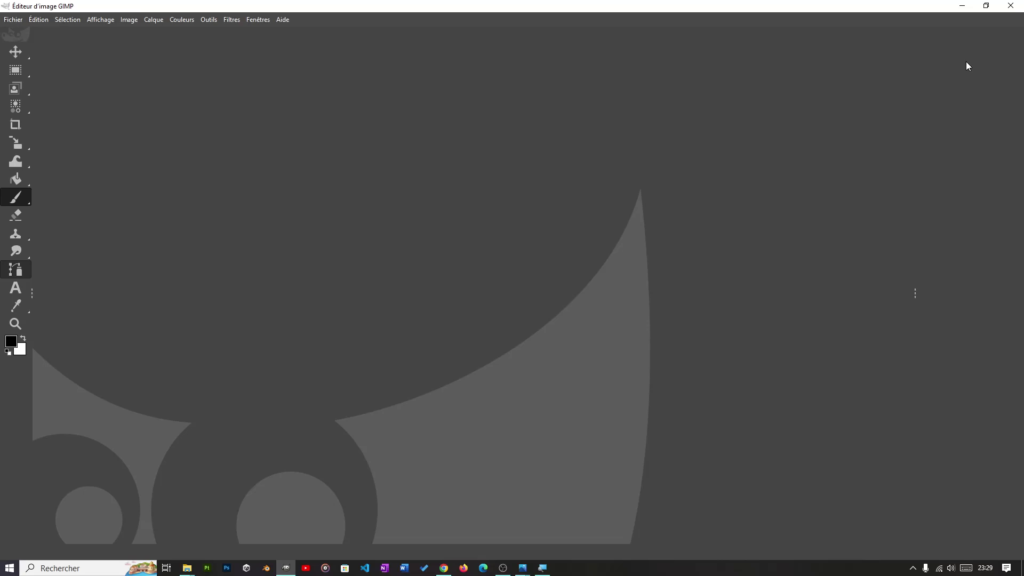
- Add the Tool Options dockable panel to the empty dock opposite the toolbox
left_click(251, 21)
left_click(237, 78)
left_click(258, 21)
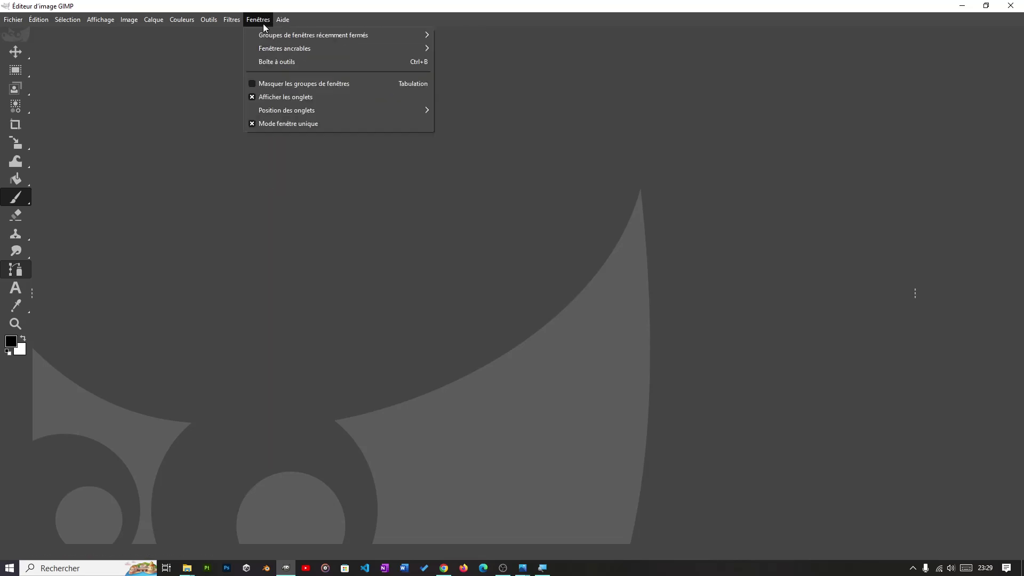
mouse_move(274, 49)
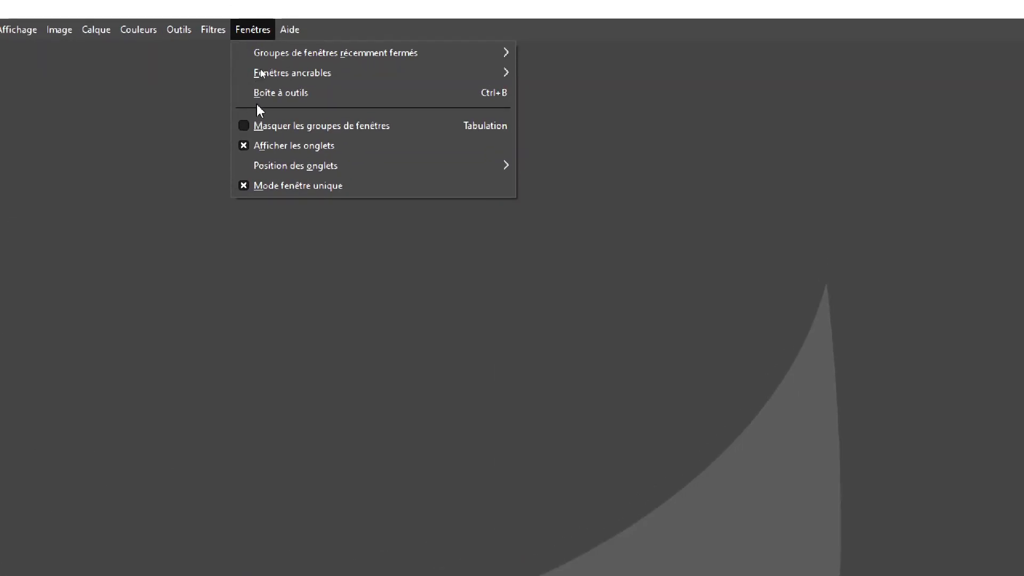
mouse_move(314, 76)
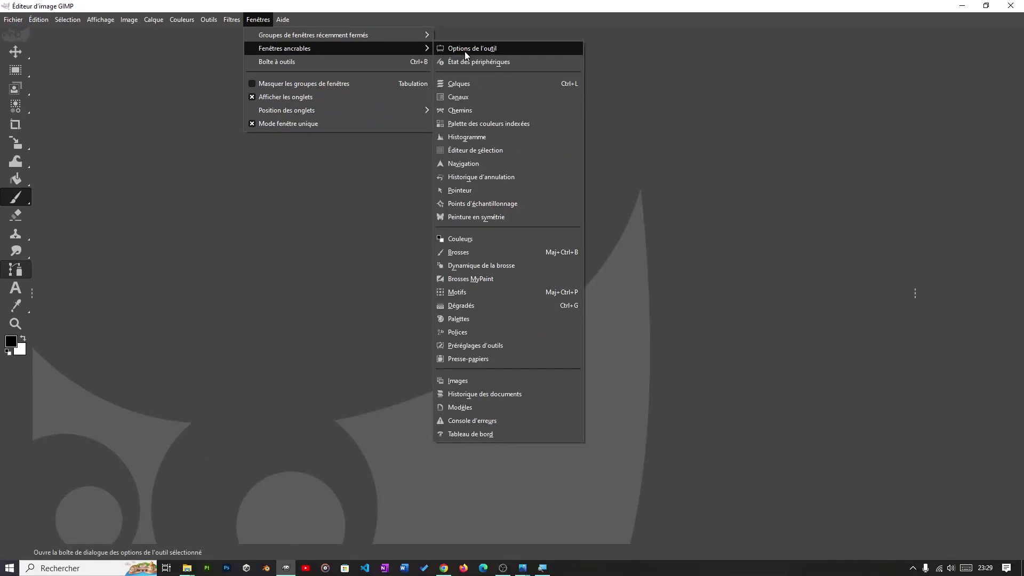
left_click(465, 52)
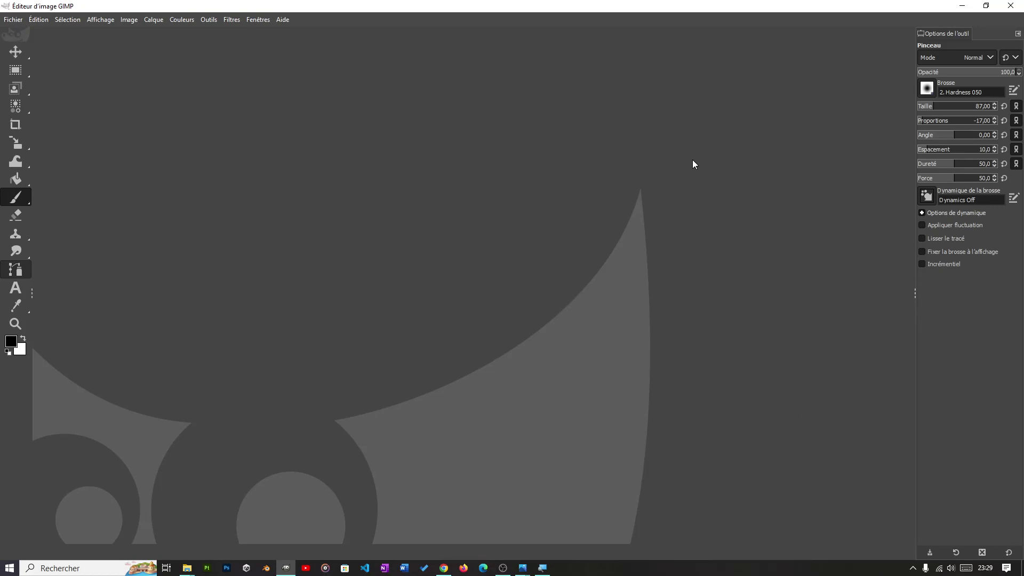
- Add the Layers, Channels and Paths dockable panels as tabs beside Tool Options
left_click(256, 20)
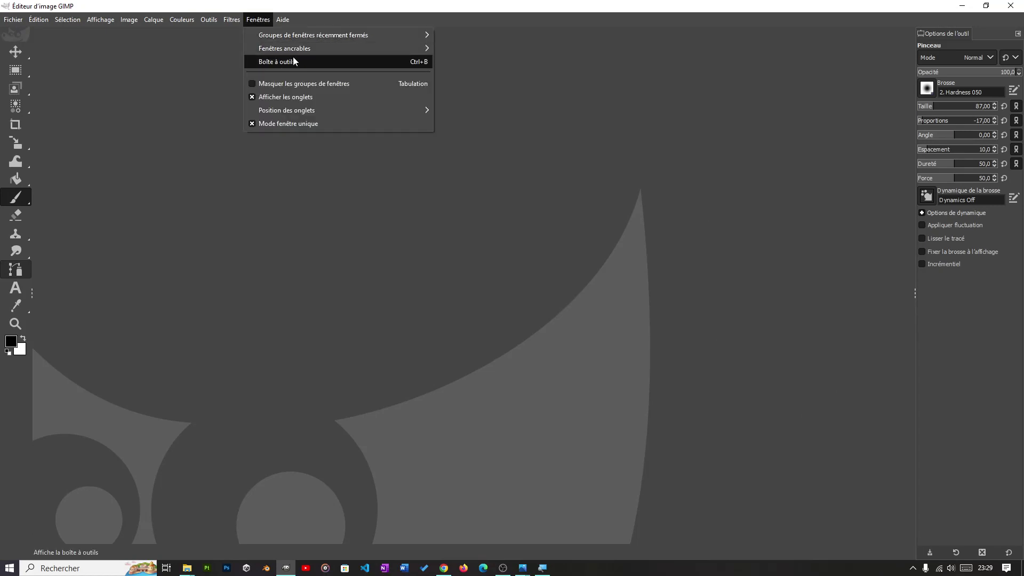
mouse_move(292, 48)
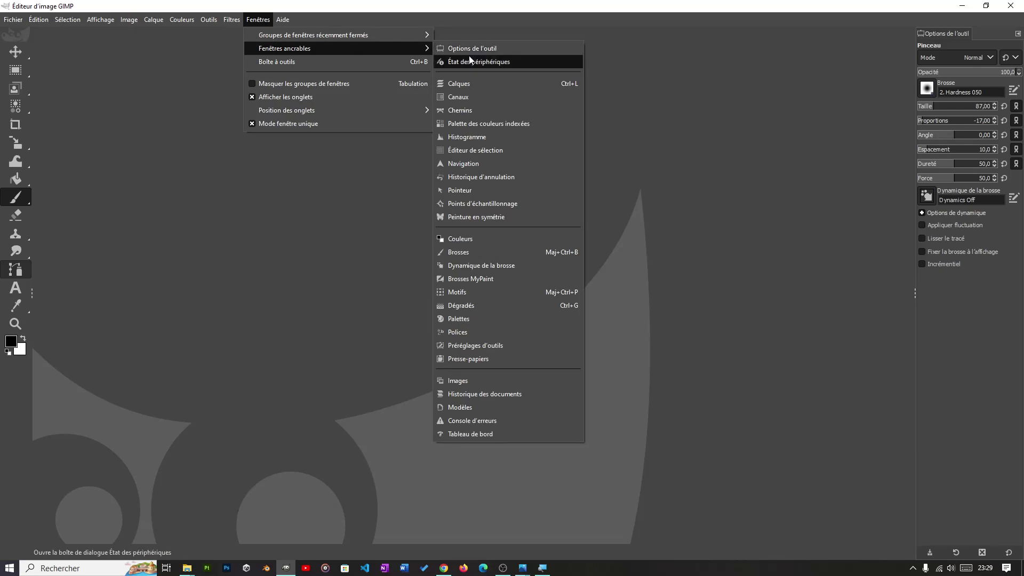
left_click(465, 84)
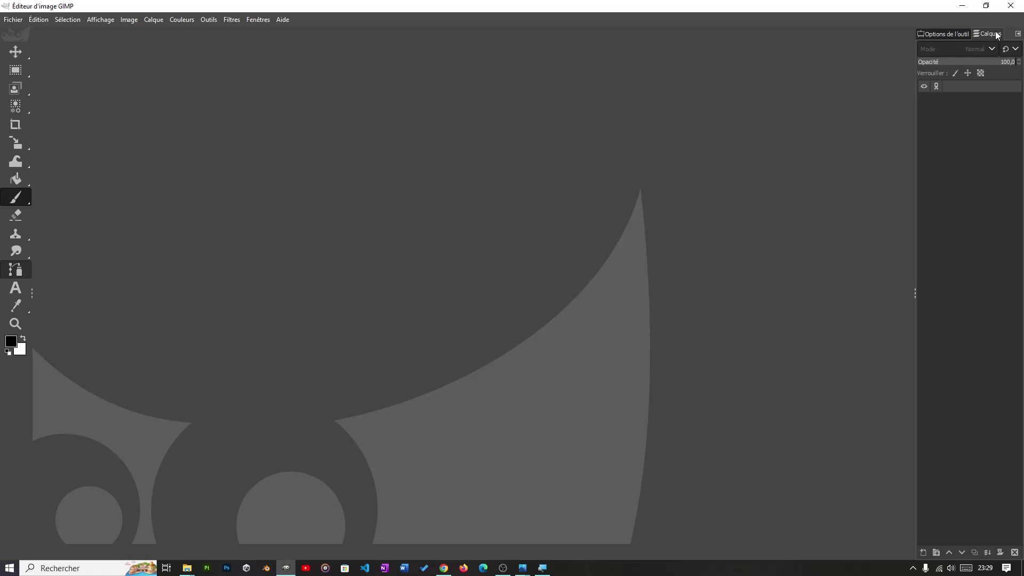
left_click(256, 19)
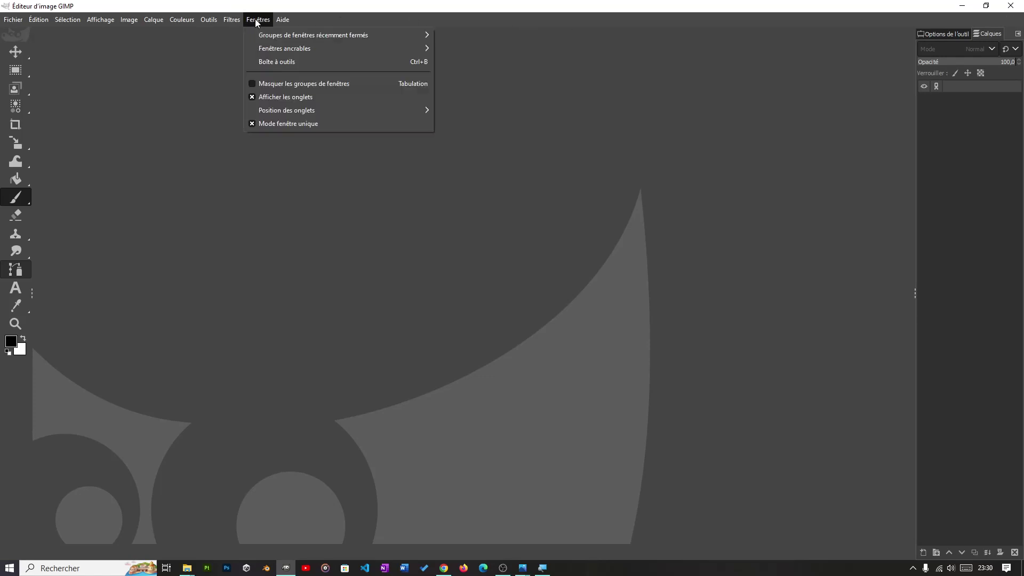
mouse_move(284, 47)
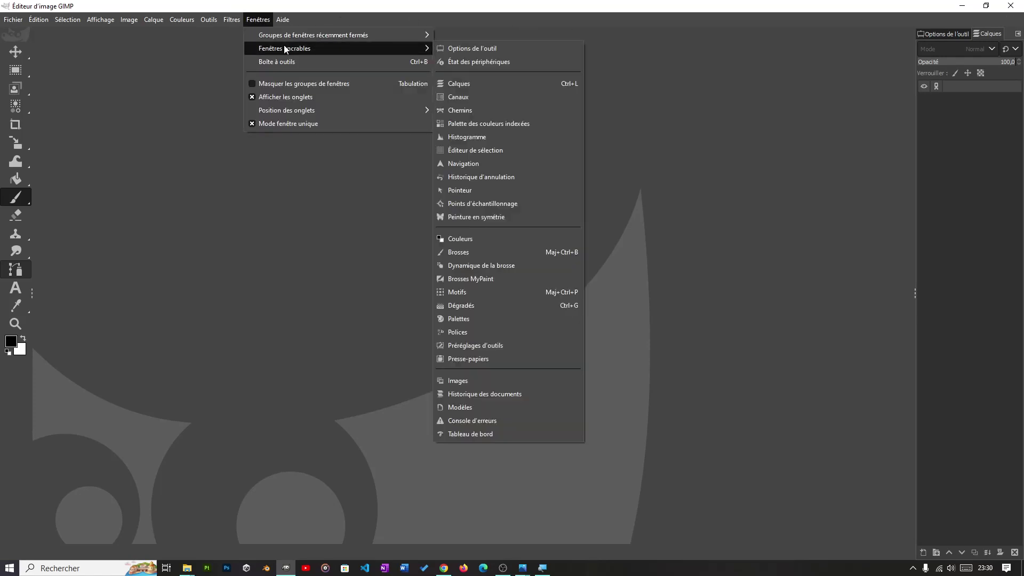
left_click(462, 98)
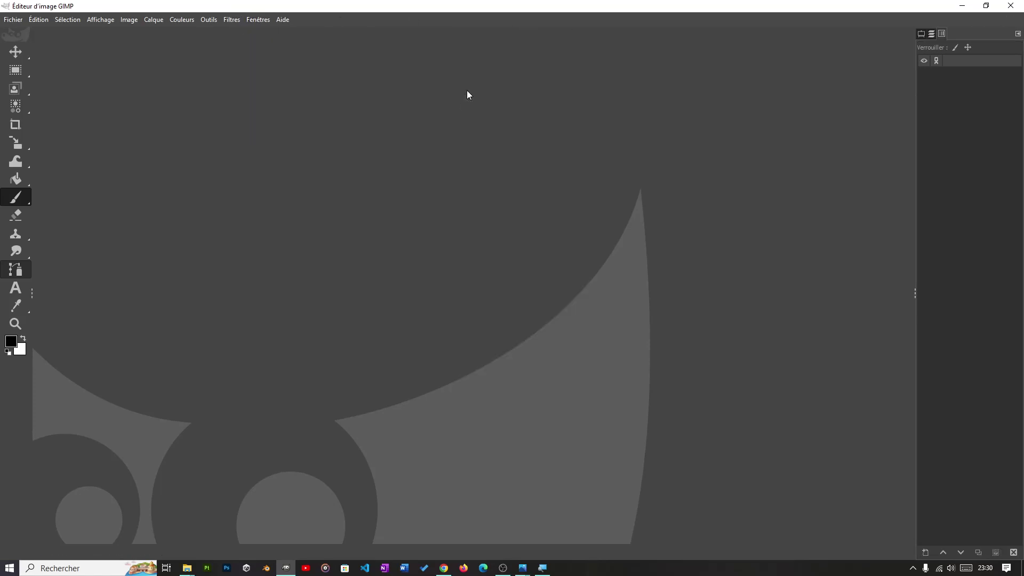
left_click(258, 19)
mouse_move(275, 47)
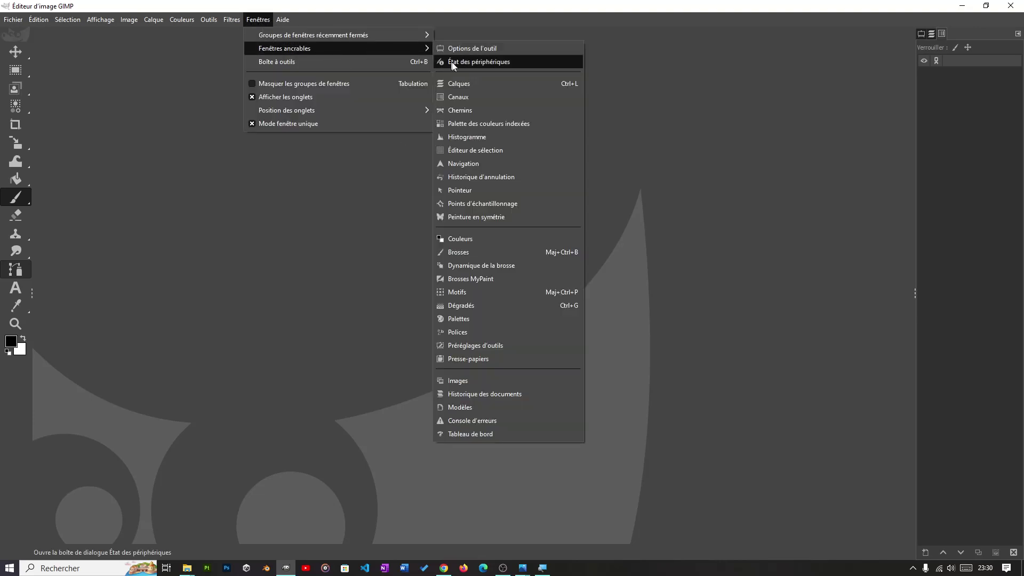
left_click(468, 110)
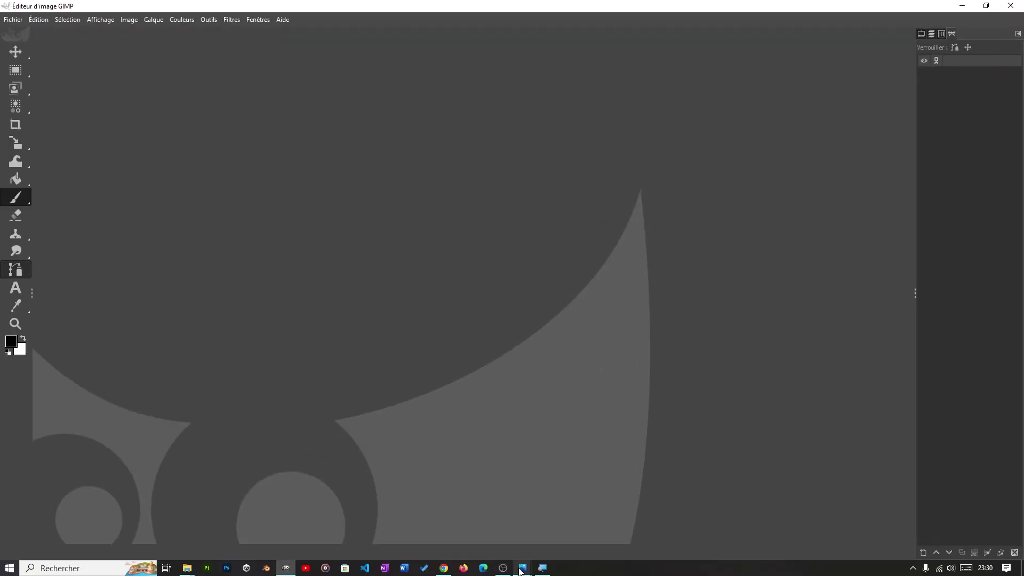
- Show the workspace screenshot Capture d'écran 2023-02-28 093233.png in the photo viewer
mouse_move(523, 568)
left_click(625, 520)
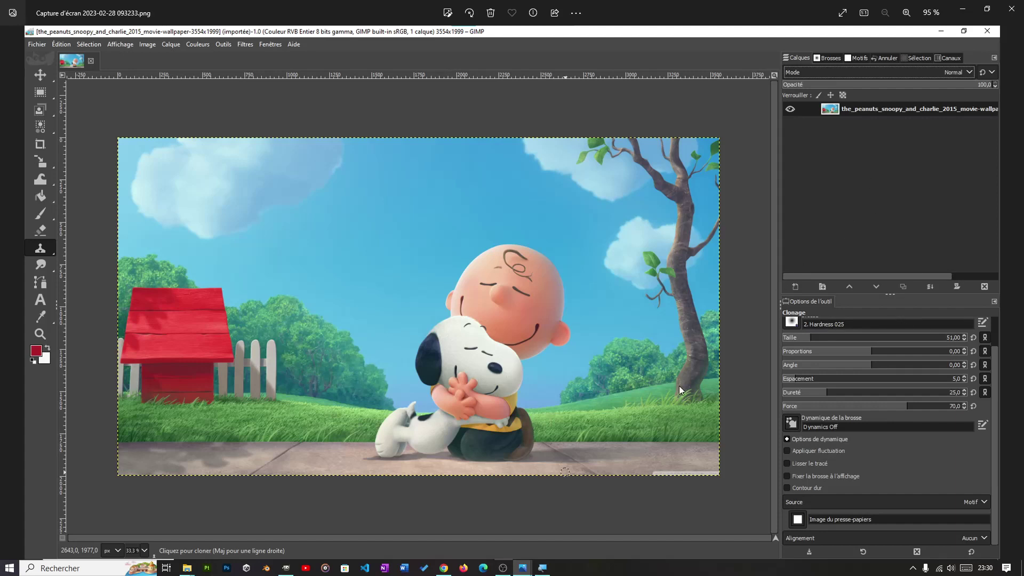
- Return to GIMP, widen the panel dock and bring the Tool Options tab forward
left_click(286, 567)
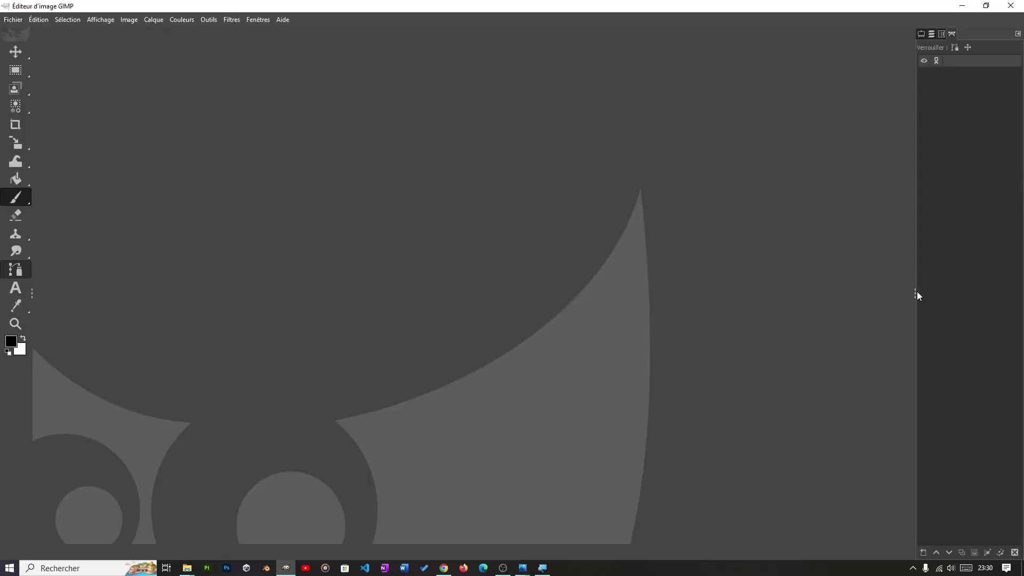
left_click_drag(915, 292, 817, 276)
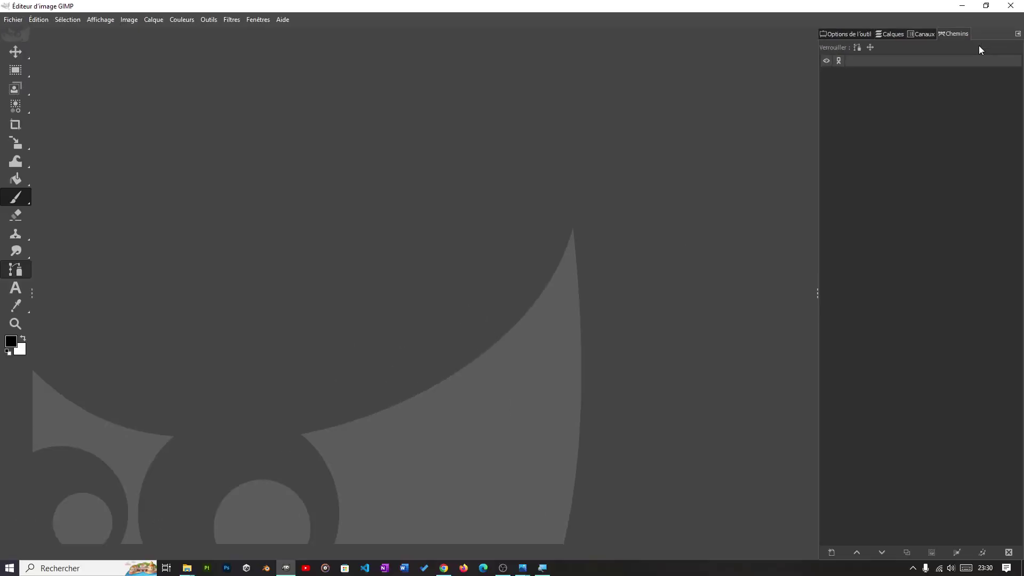
left_click(841, 34)
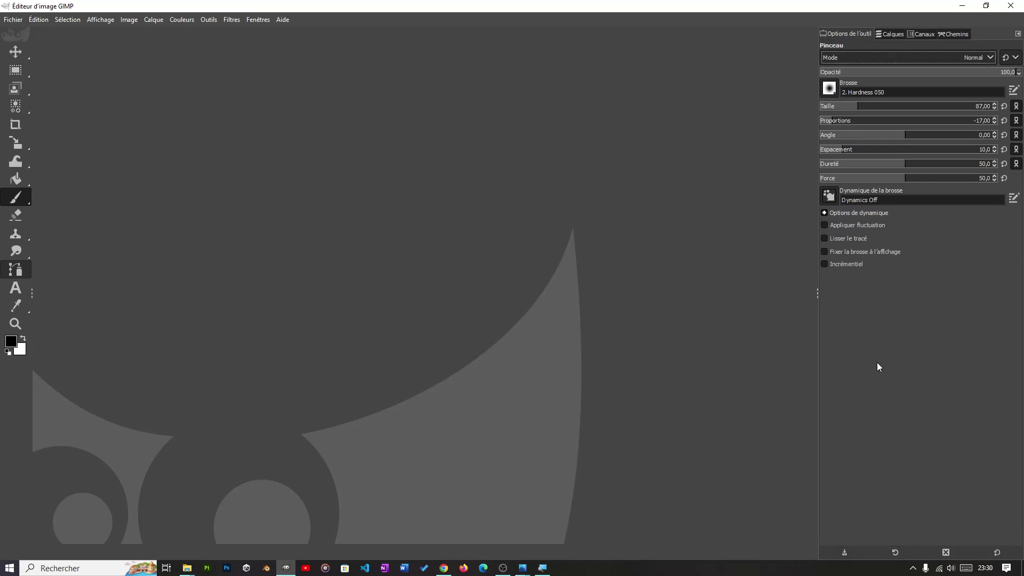
- Try to dock Tool Options beneath the other tabs, and close its floating window
left_click_drag(846, 31, 841, 562)
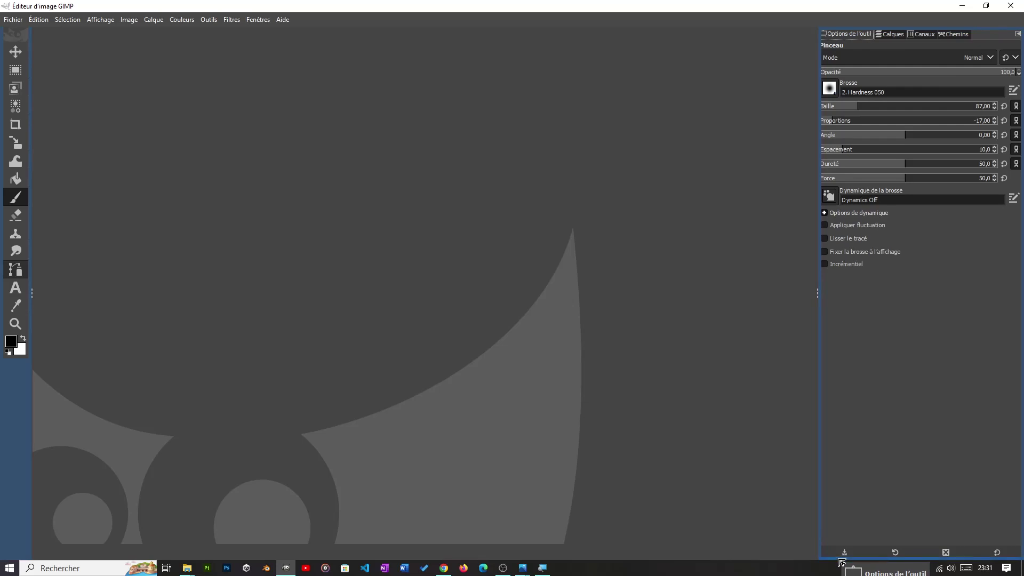
left_click_drag(841, 562, 834, 555)
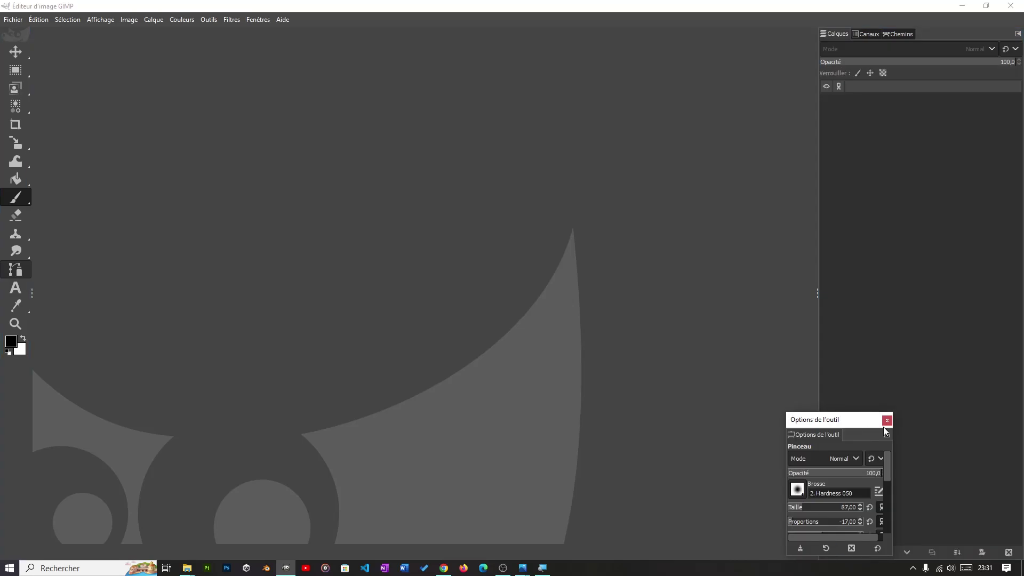
left_click_drag(845, 421, 905, 321)
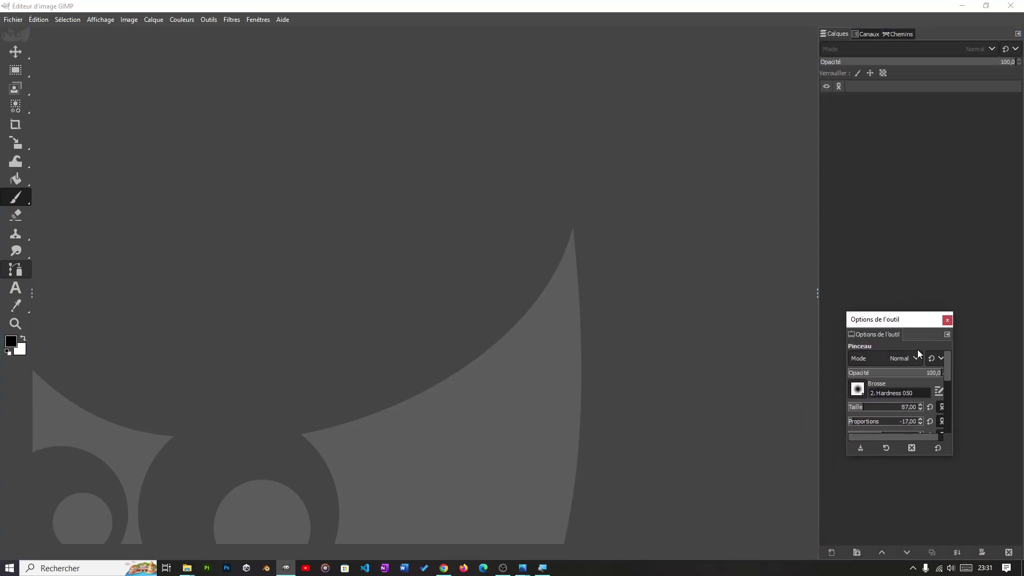
left_click(947, 320)
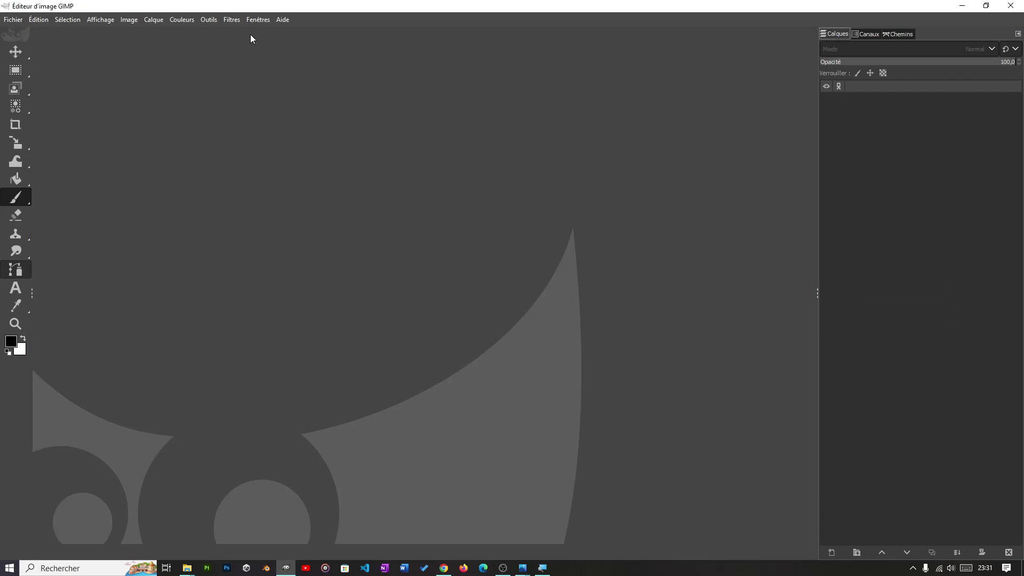
- Reopen Tool Options, dock it below the Layers, Channels and Paths tabs, and widen the dock
left_click(247, 21)
mouse_move(299, 50)
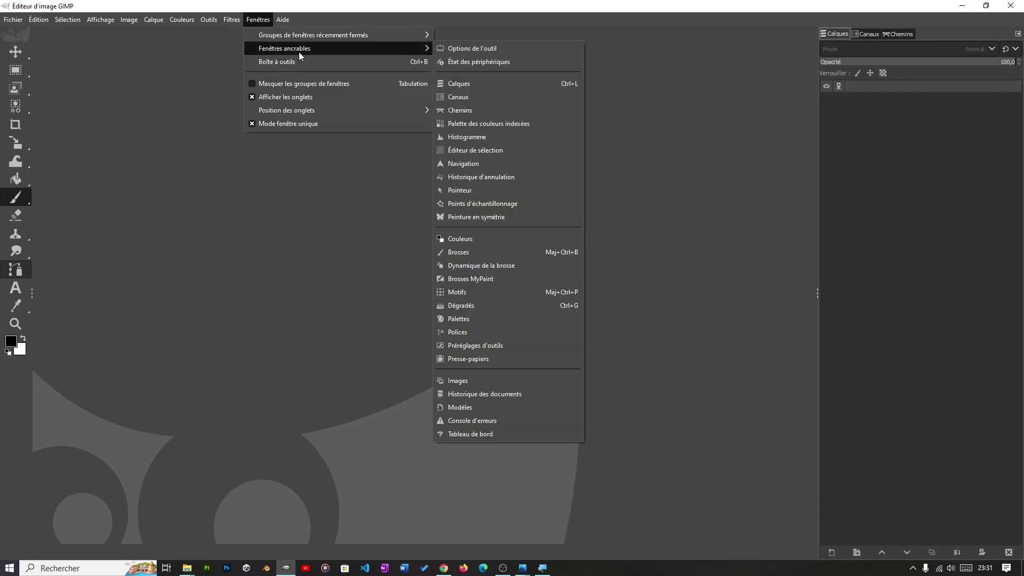
left_click(472, 48)
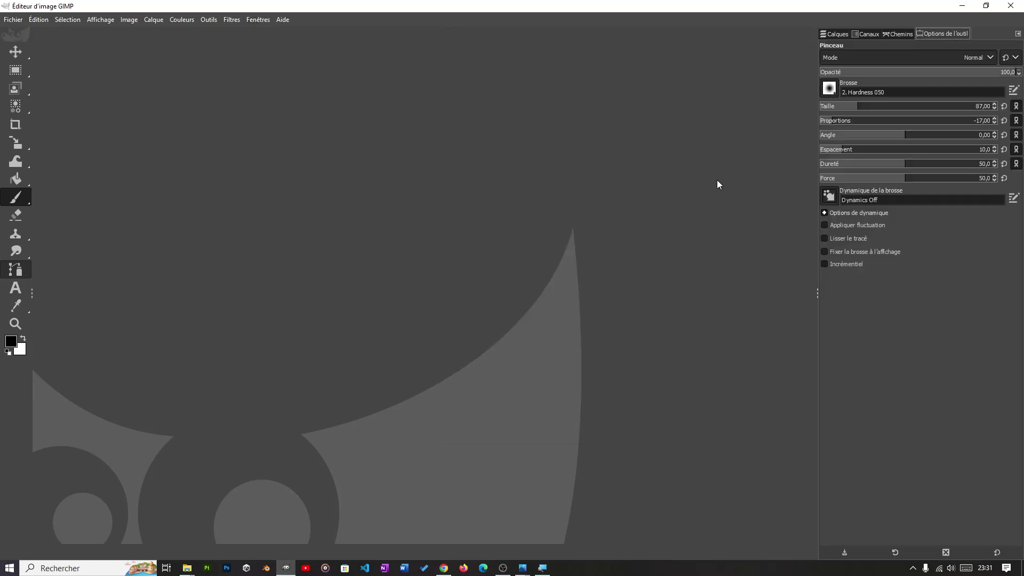
left_click_drag(929, 33, 831, 563)
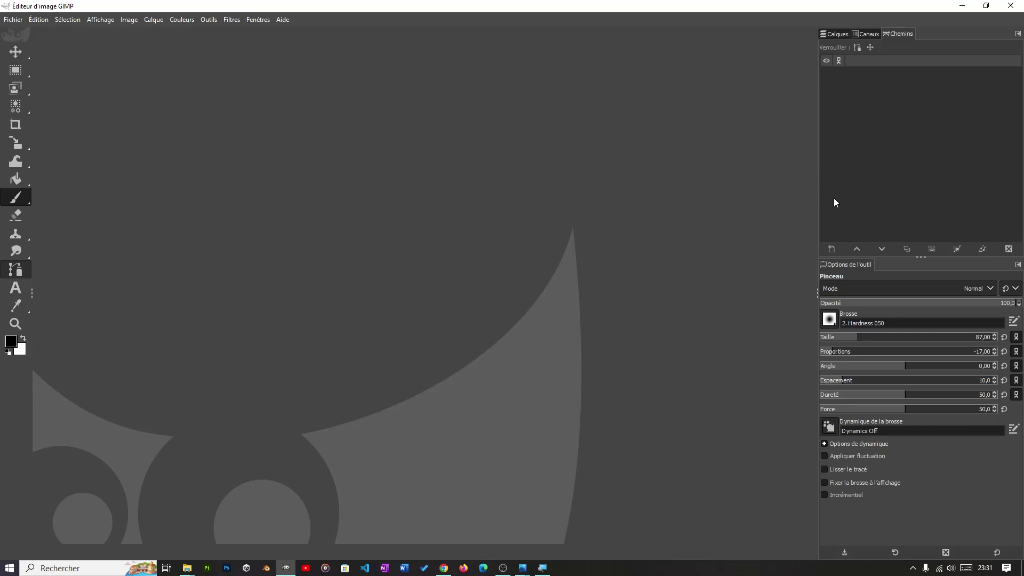
left_click_drag(816, 203, 777, 219)
- Close the lower Tool Options panel and reopen it as a tab next to Paths
left_click(1017, 265)
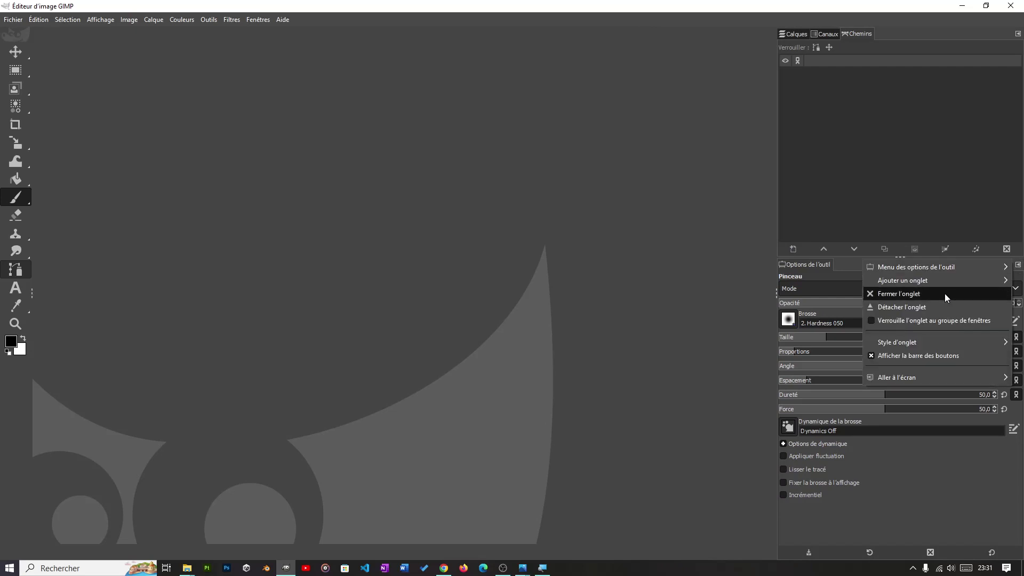
left_click(891, 294)
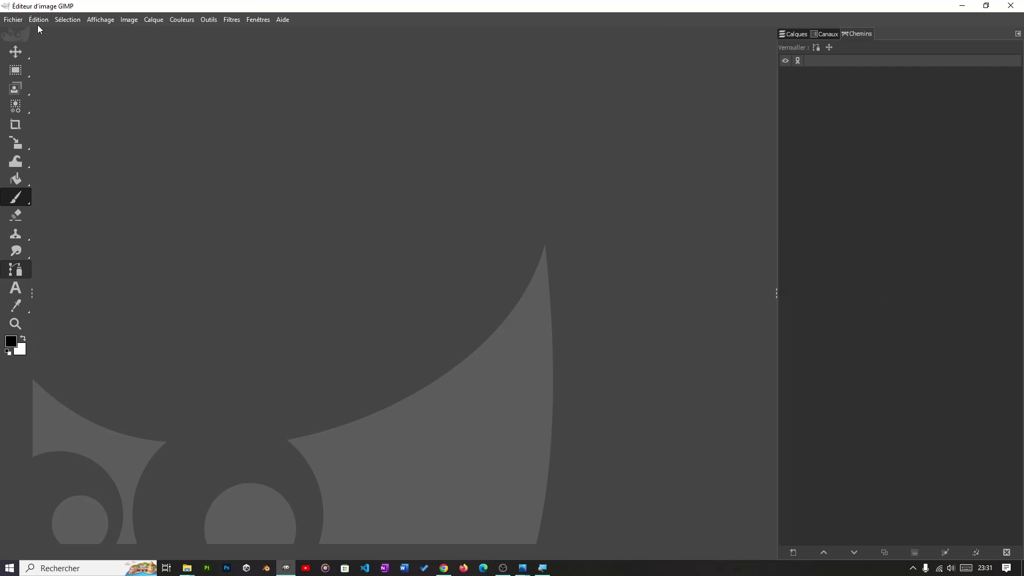
left_click(258, 20)
mouse_move(283, 48)
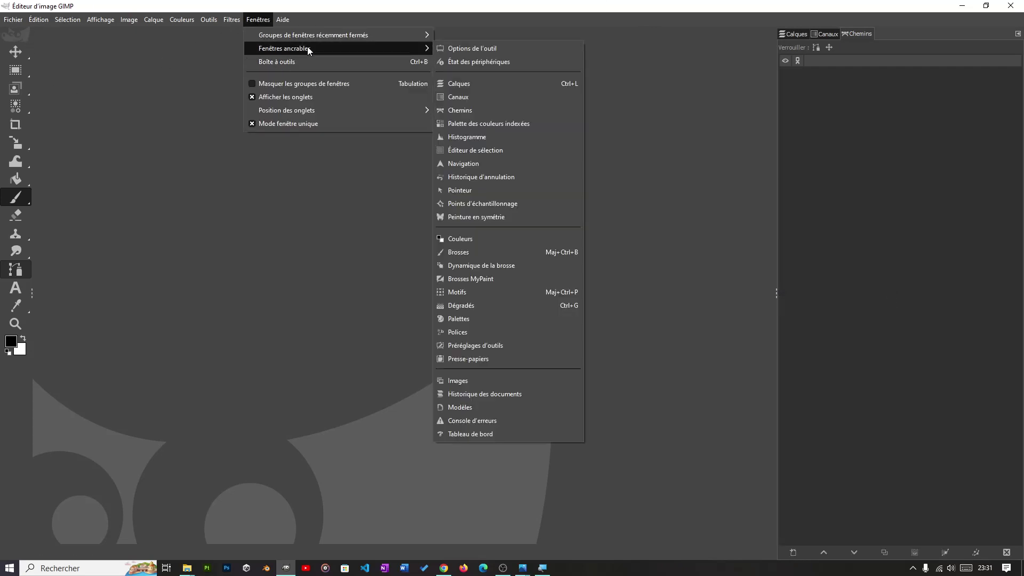
left_click(479, 52)
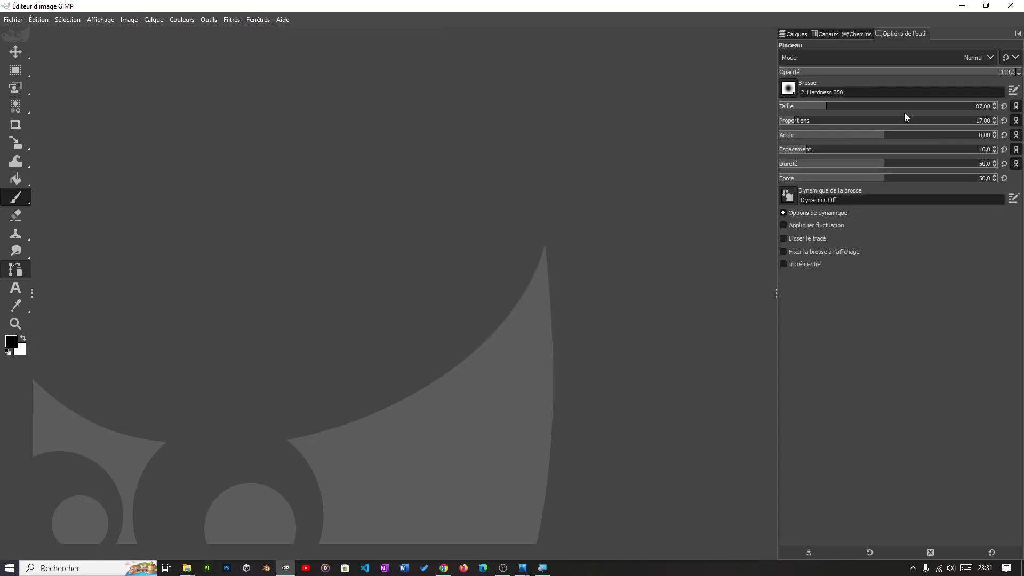
- Detach Tool Options into a floating window, move it around the workspace while resizing the dock, and close it
left_click_drag(894, 32, 855, 347)
left_click_drag(776, 292, 881, 292)
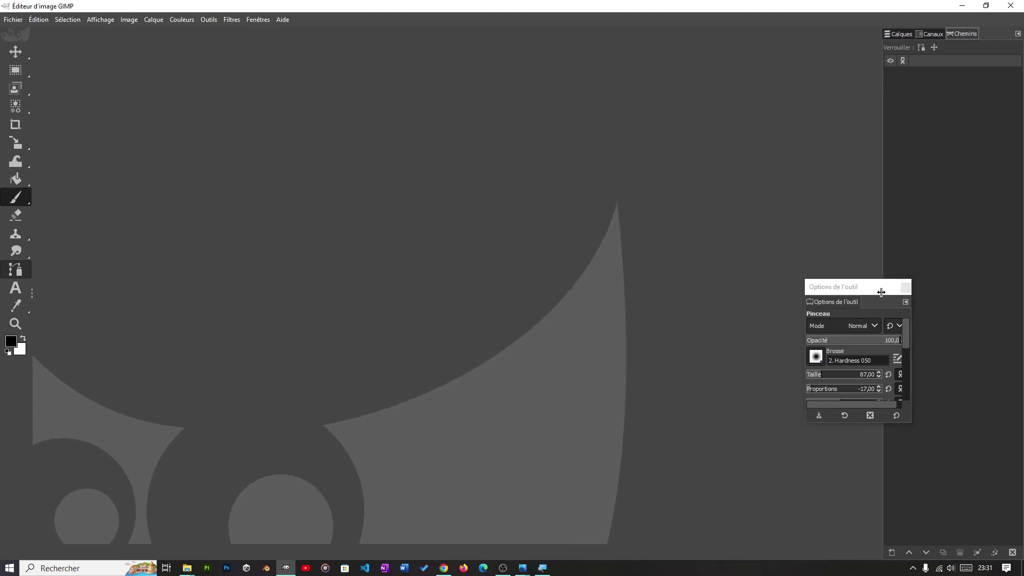
left_click_drag(842, 287, 565, 180)
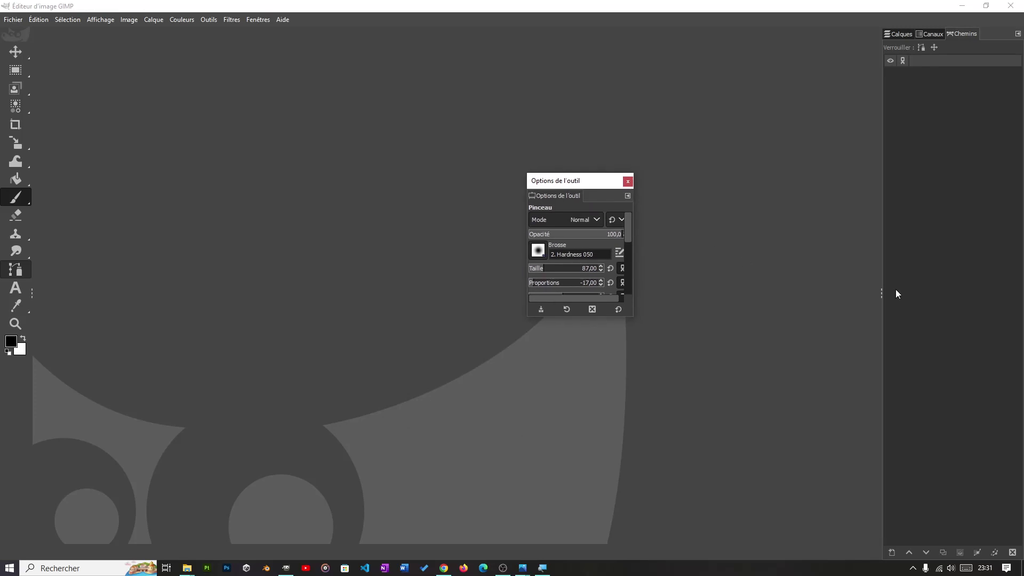
left_click_drag(885, 295, 841, 292)
left_click(568, 183)
left_click_drag(569, 184, 904, 379)
left_click(964, 378)
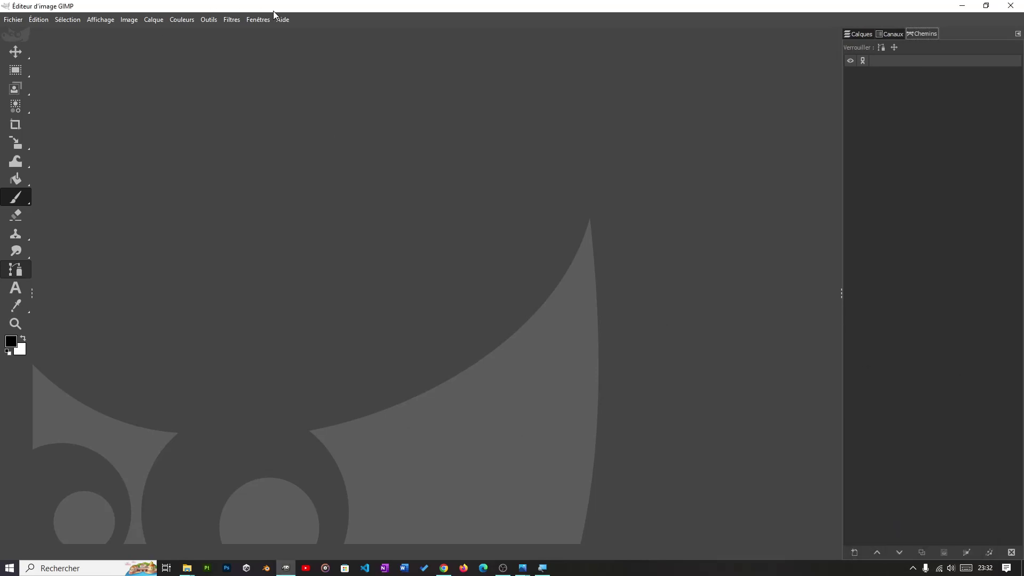
- Reopen Tool Options, dock it in its own column beside the Layers, Channels and Paths tabs, and widen both columns
left_click(258, 19)
mouse_move(367, 46)
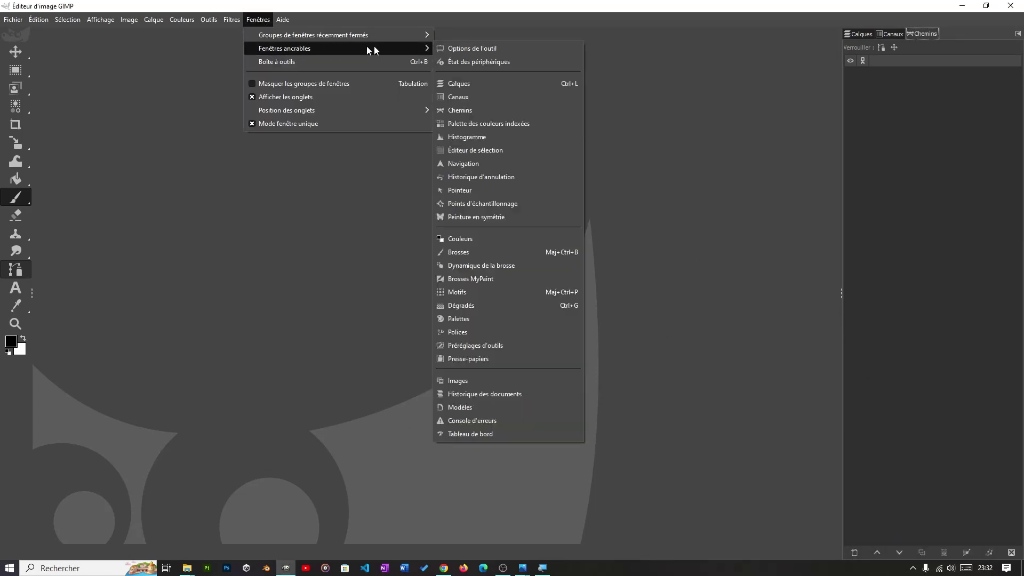
left_click(471, 49)
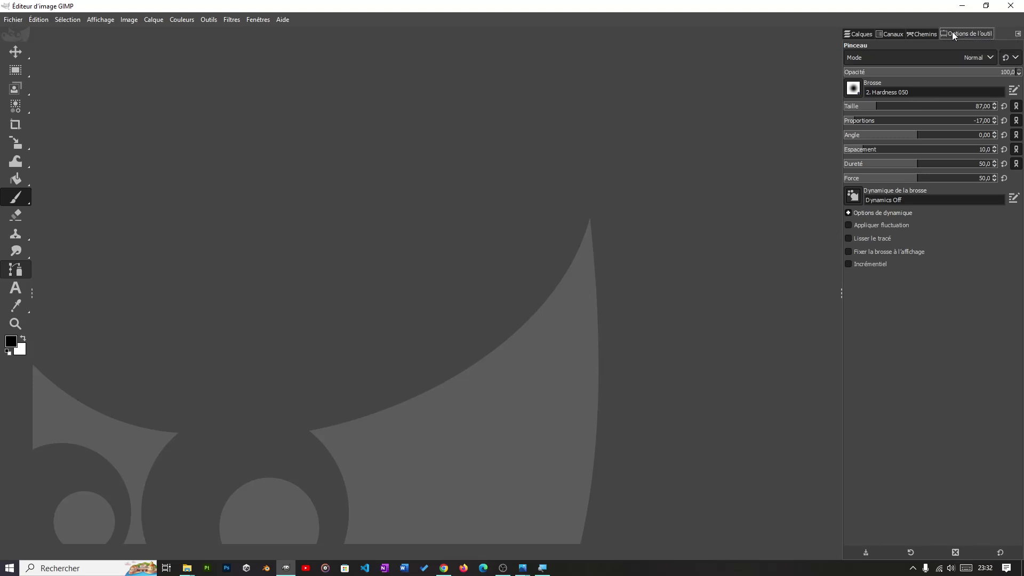
left_click_drag(952, 33, 845, 449)
left_click_drag(841, 447, 843, 444)
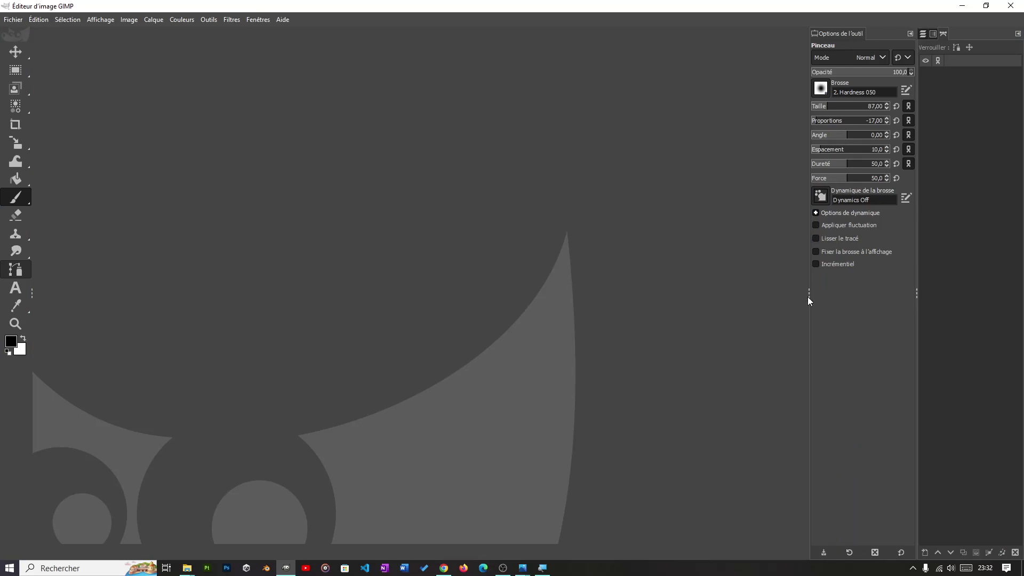
left_click_drag(808, 296, 694, 287)
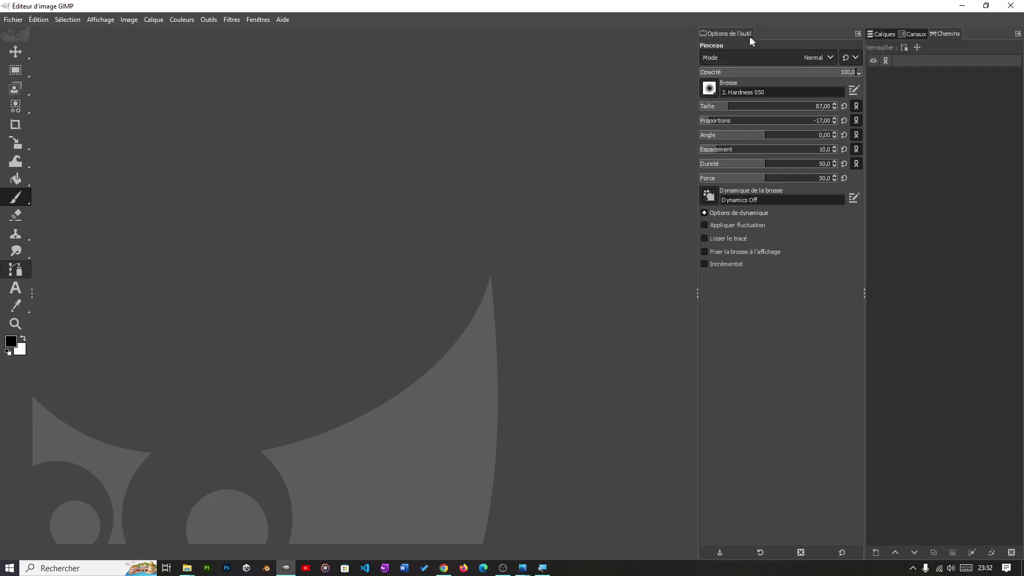
- Move Tool Options from its own column to below the Layers, Channels and Paths tabs, closing and reopening it, and narrow the dock
mouse_move(740, 34)
left_mouse_down()
mouse_move(878, 276)
mouse_move(879, 566)
mouse_move(876, 555)
mouse_move(889, 561)
left_mouse_up()
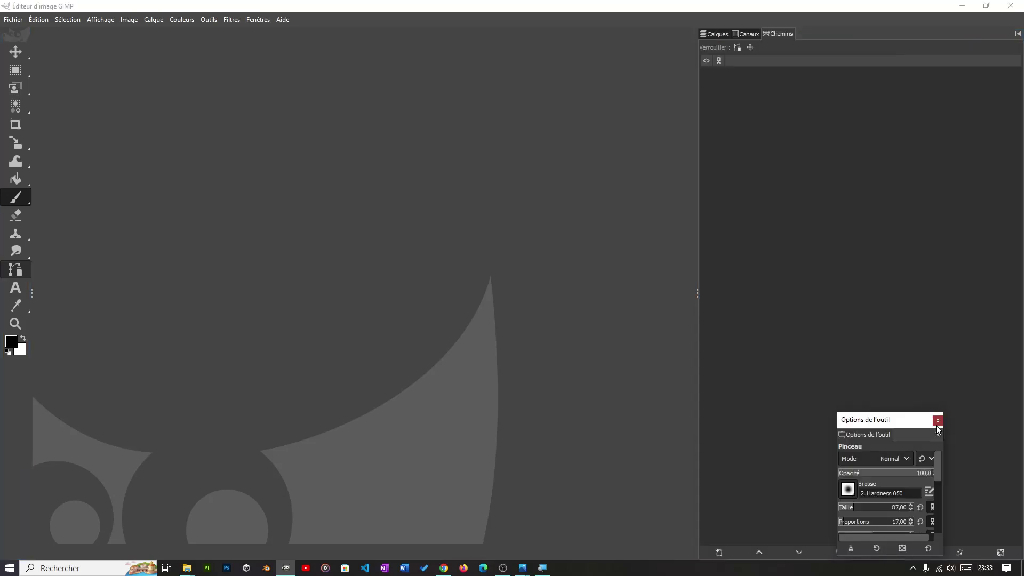
left_click(937, 422)
left_click(258, 19)
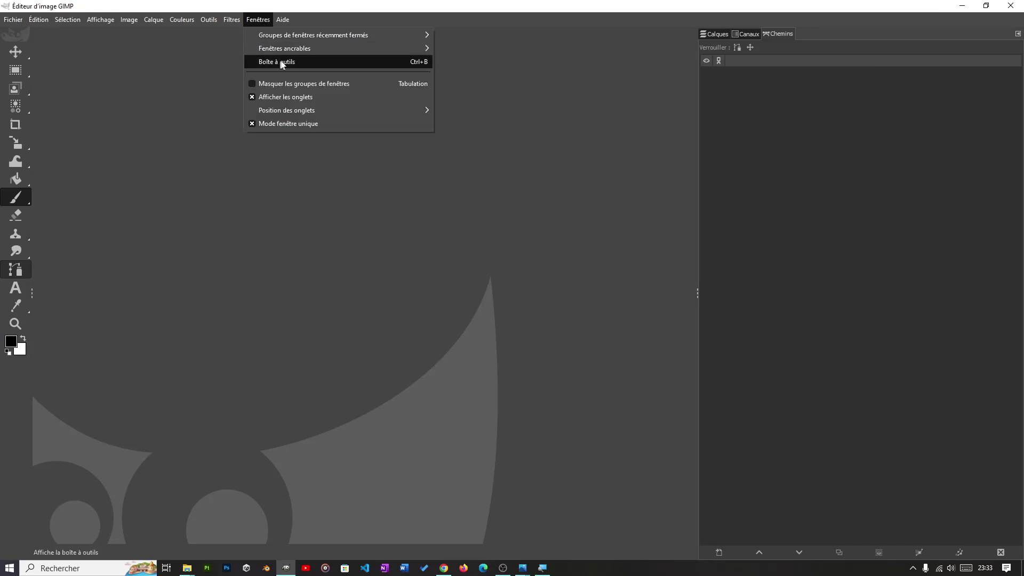
mouse_move(341, 48)
left_click(475, 48)
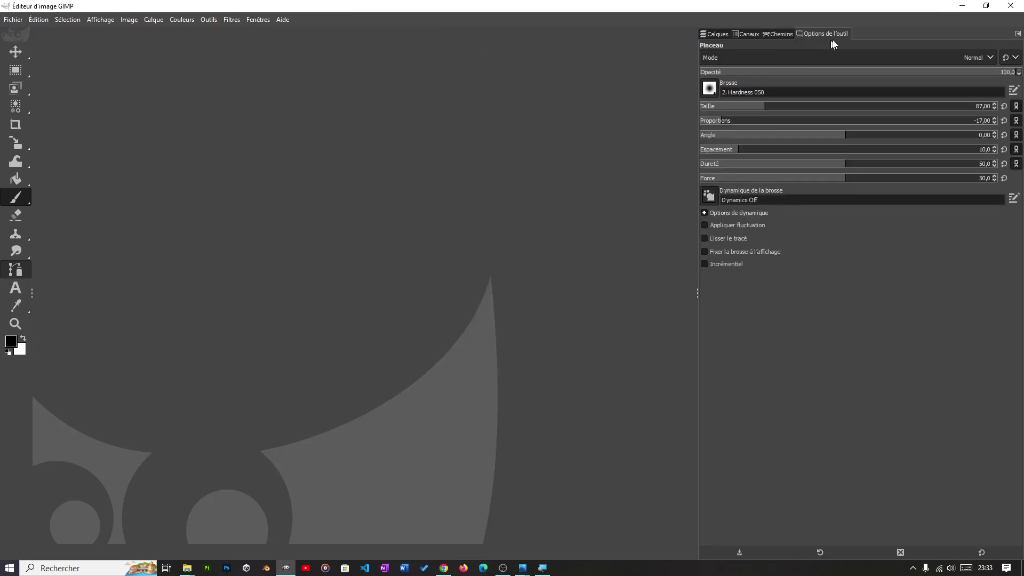
left_click_drag(827, 32, 734, 559)
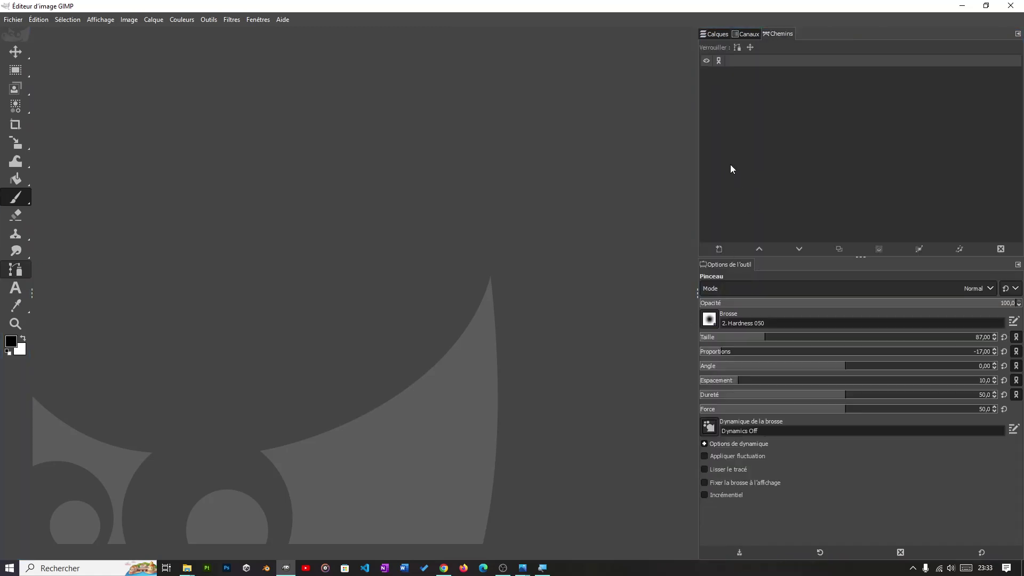
left_click_drag(696, 166, 797, 176)
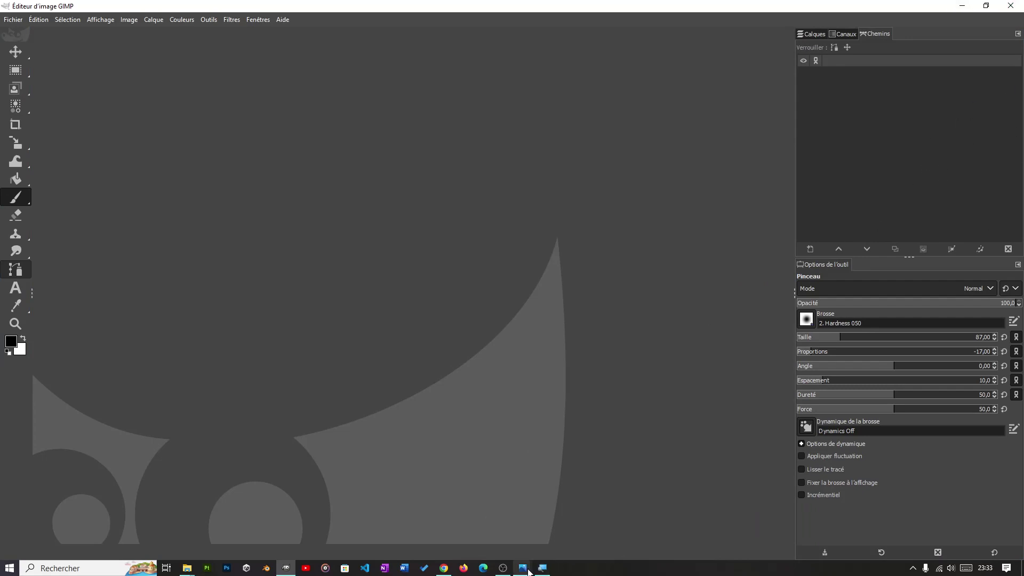
- Switch to Photos to view the reference screenshot of the GIMP workspace, and return to GIMP
mouse_move(523, 567)
left_click(628, 523)
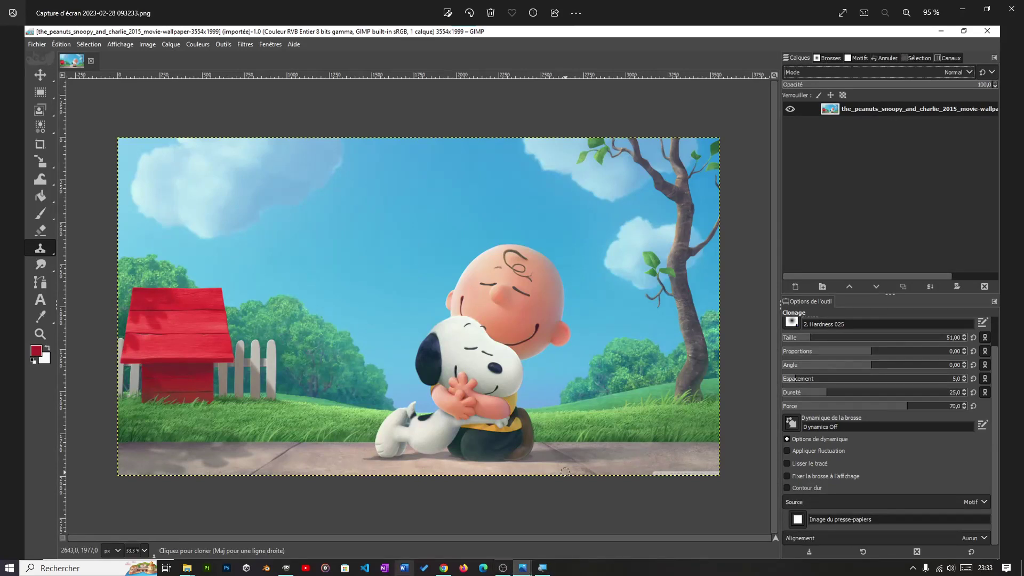
left_click(284, 572)
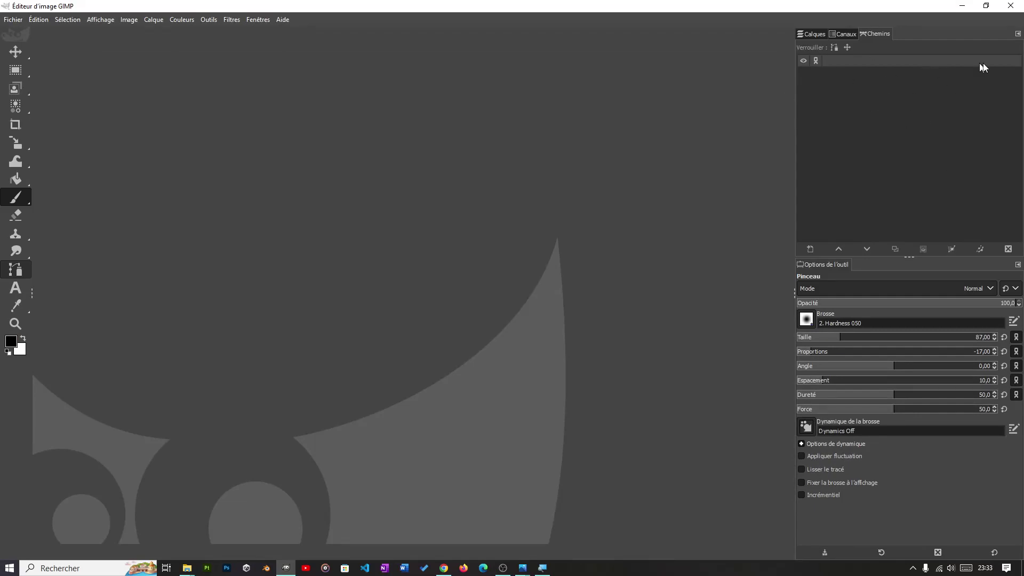
- Add a Brushes tab next to Paths in the upper dock group
left_click(260, 21)
mouse_move(289, 48)
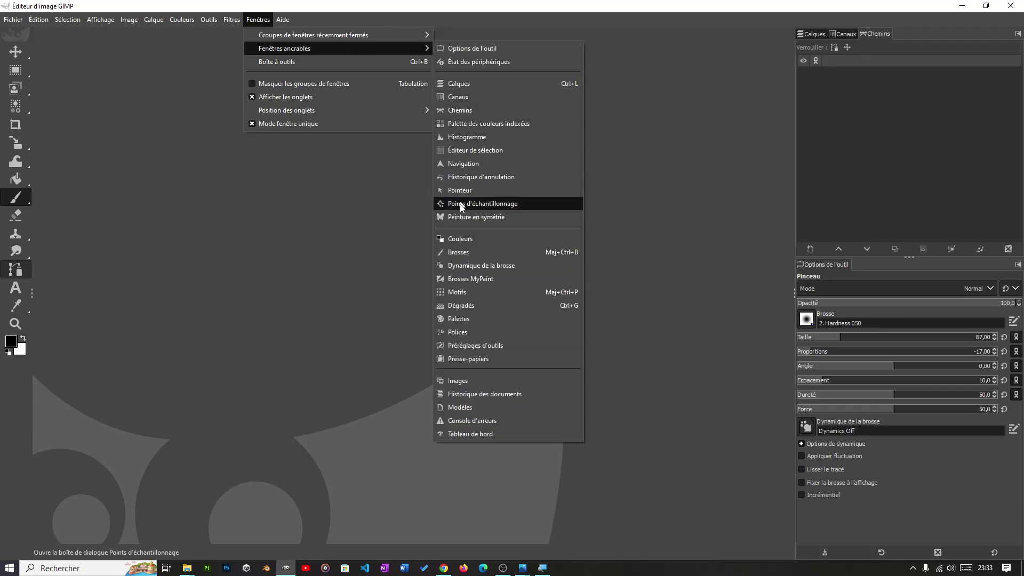
left_click(711, 143)
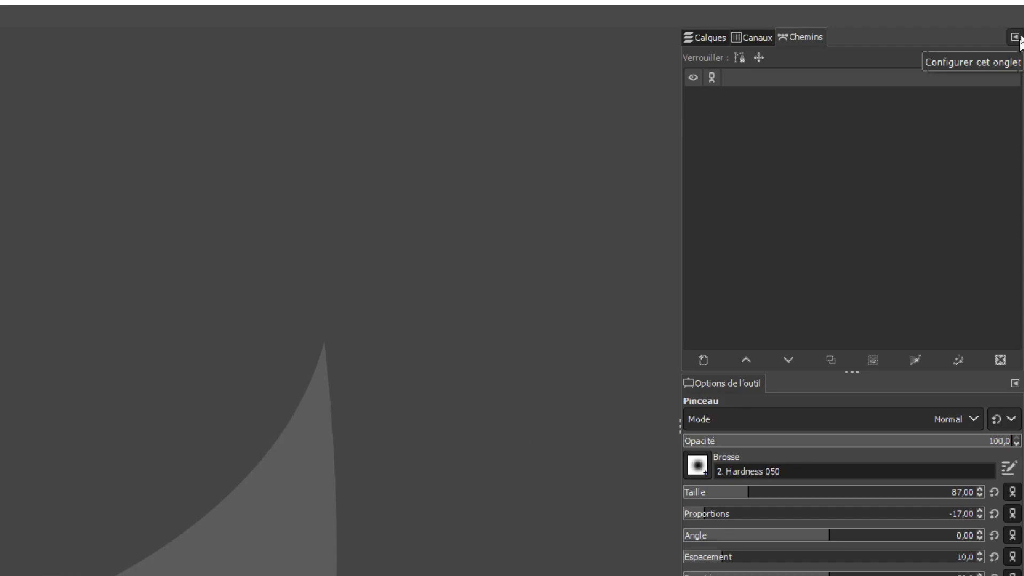
left_click(1015, 37)
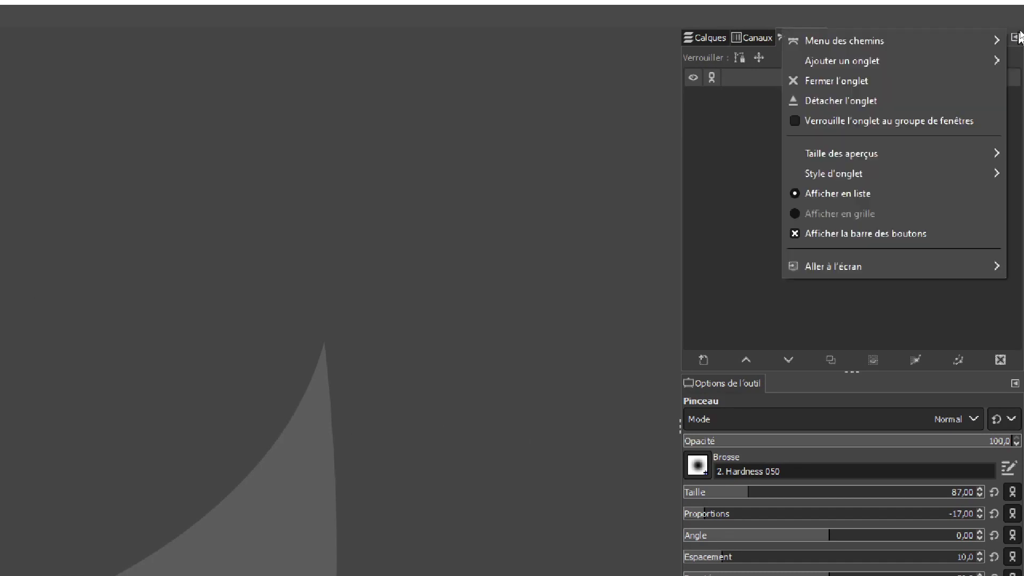
mouse_move(862, 66)
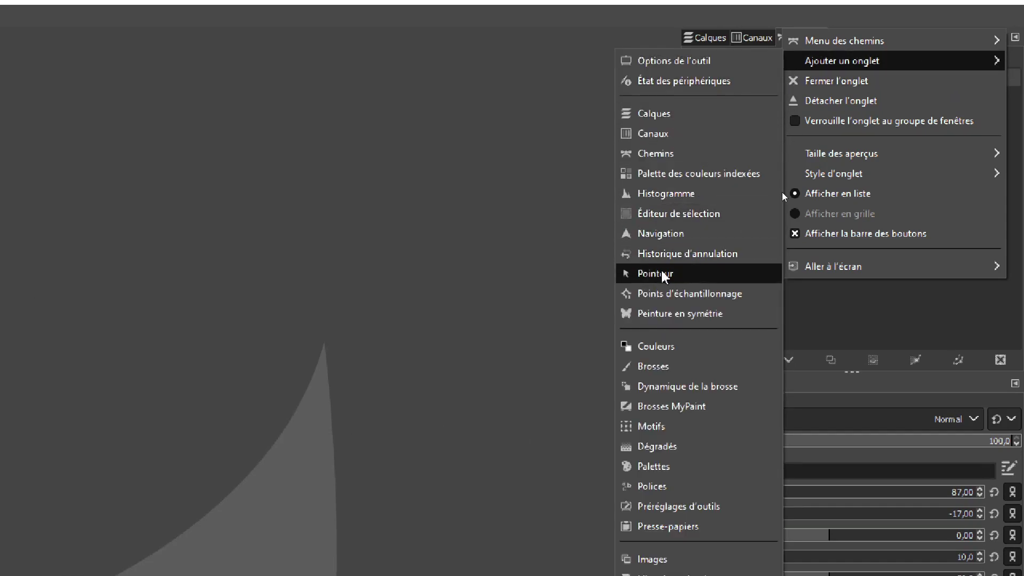
left_click(654, 372)
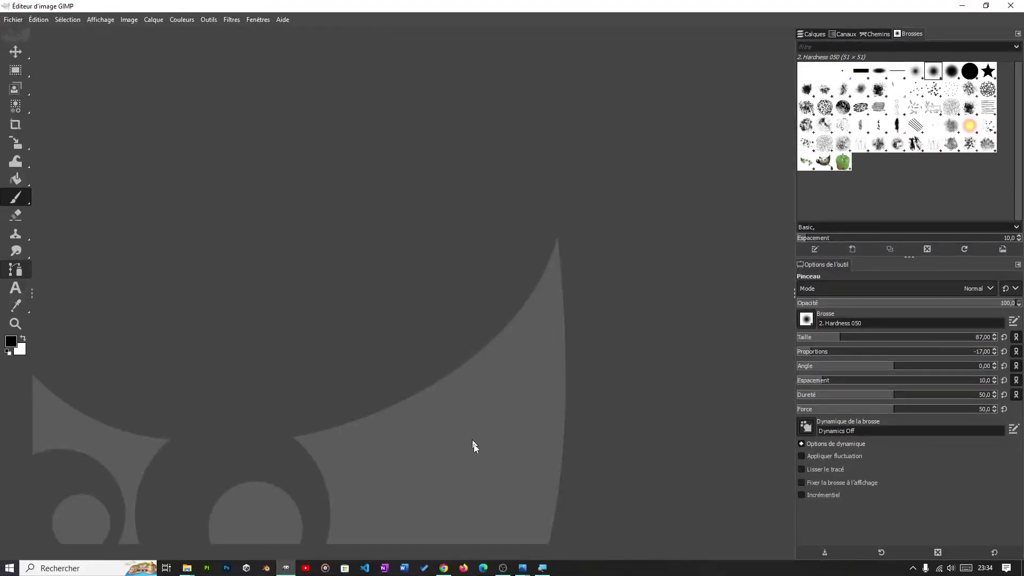
- Check the reference workspace screenshot in Photos again, return to GIMP, and bring the Layers tab to the front
mouse_move(522, 571)
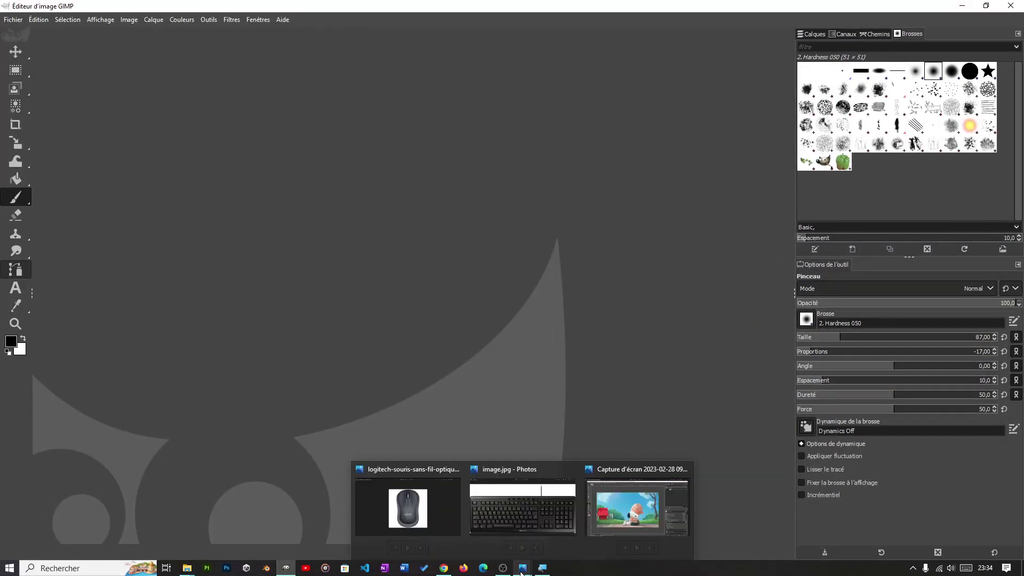
left_click(625, 525)
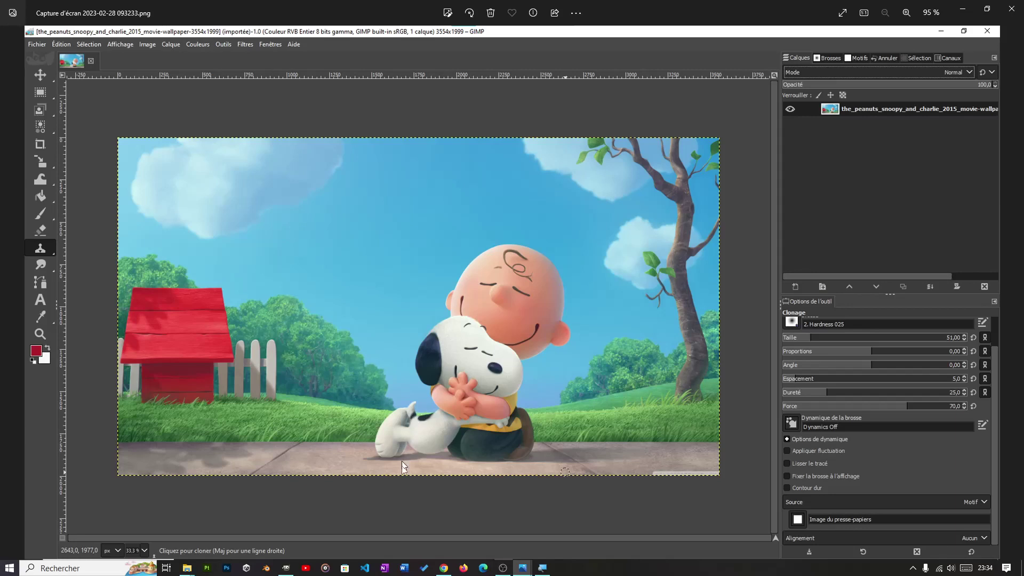
left_click(285, 568)
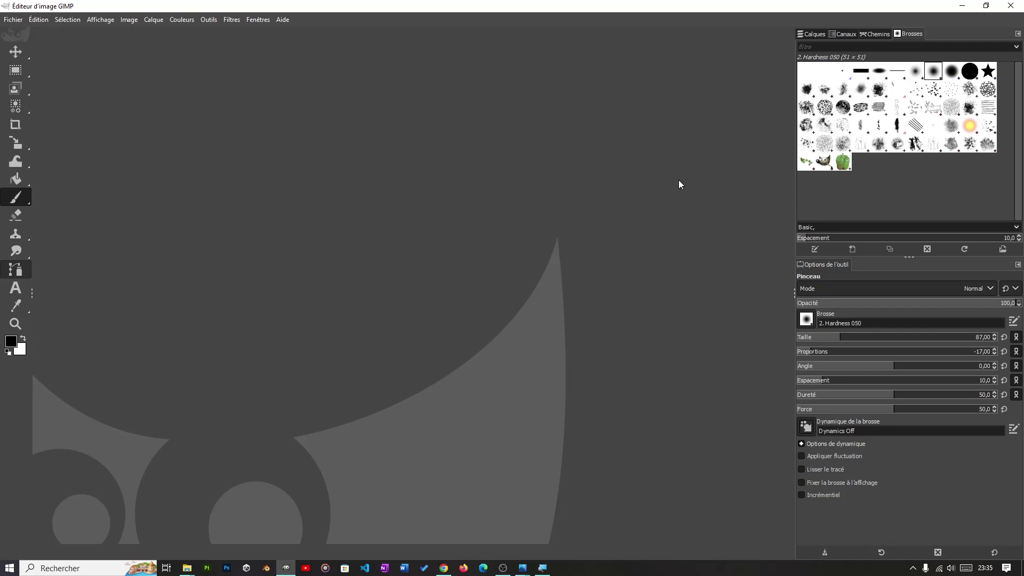
left_click(816, 34)
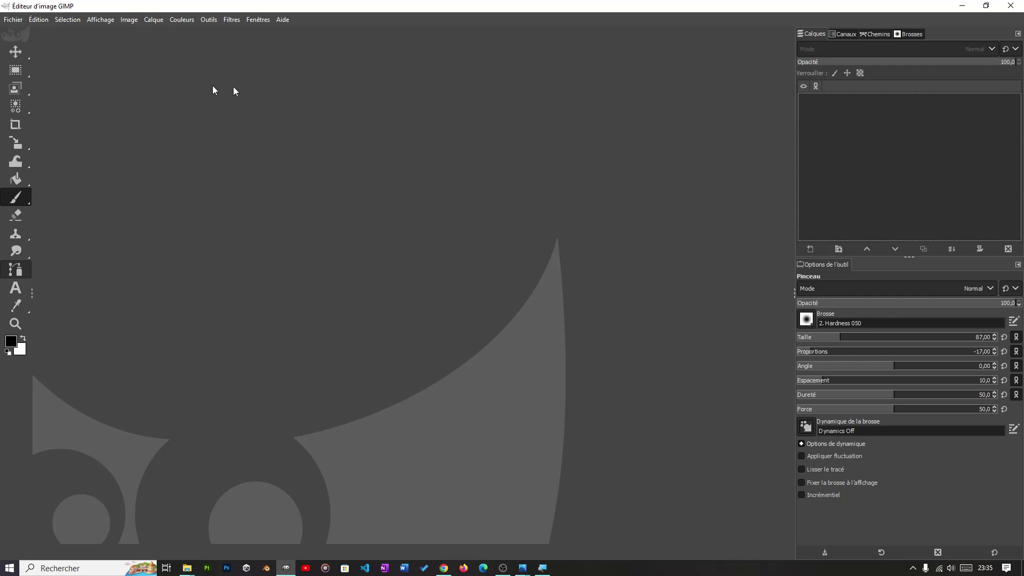
- Create a 1920 x 1080 px image with a black background by swapping the foreground and background colours, and swap the colours back
left_click(11, 21)
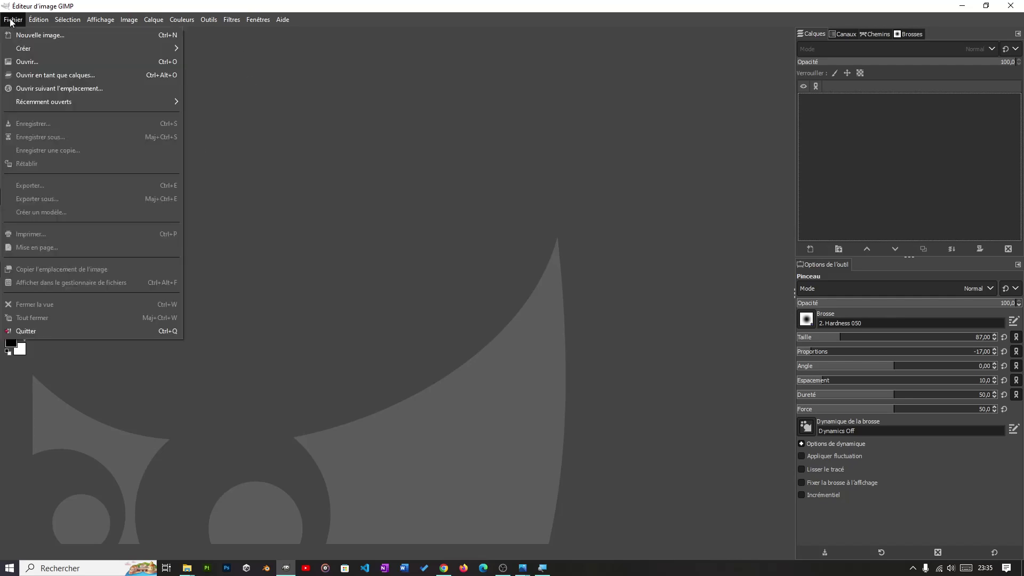
left_click(40, 35)
left_click_drag(98, 14, 352, 131)
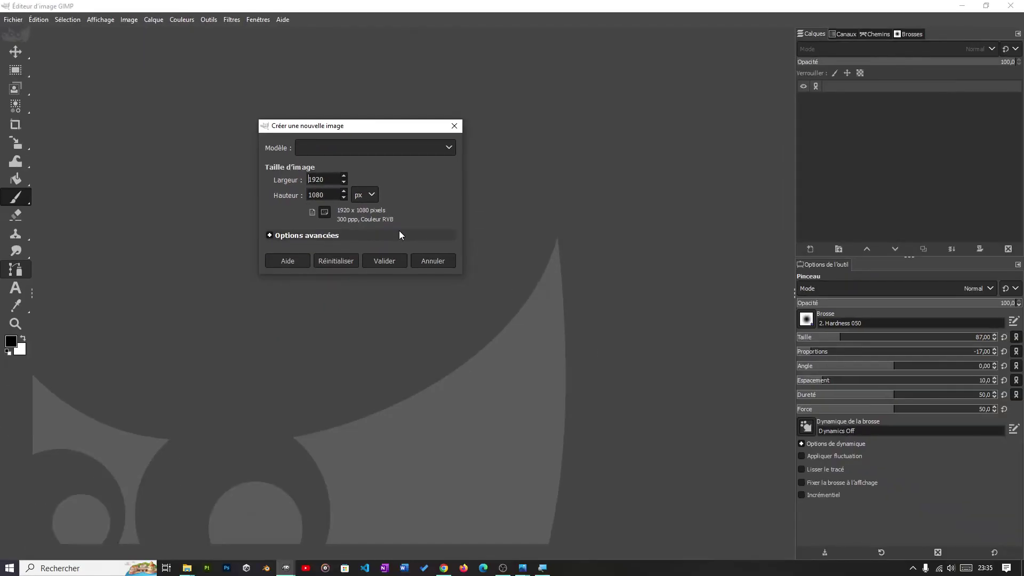
left_click(283, 235)
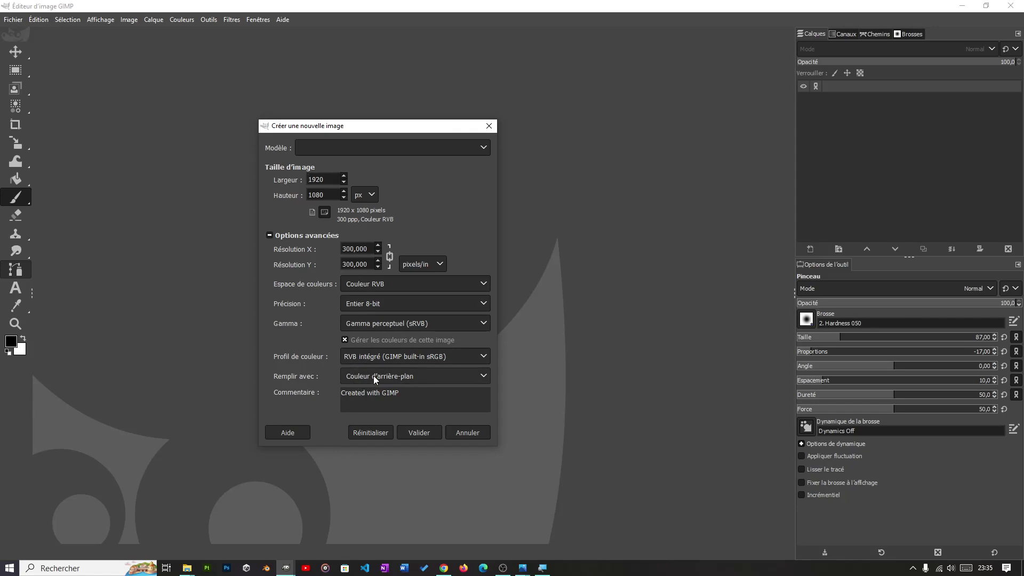
left_click(23, 341)
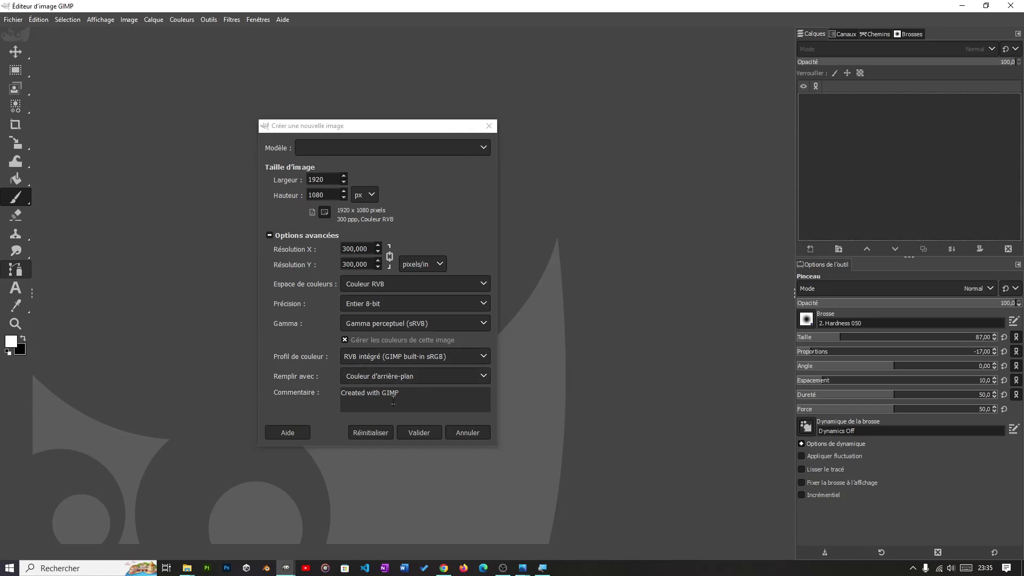
left_click(420, 432)
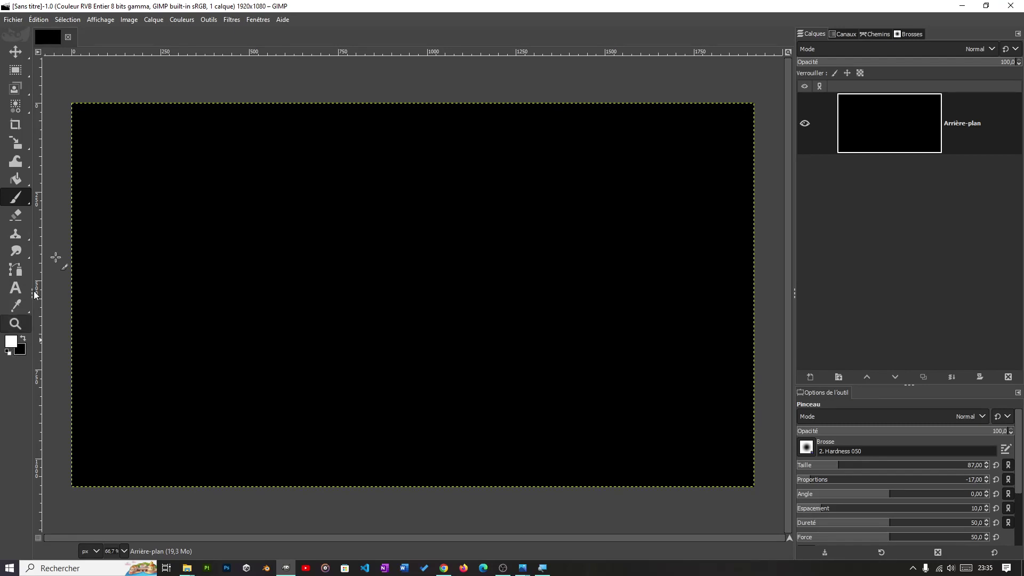
left_click(24, 341)
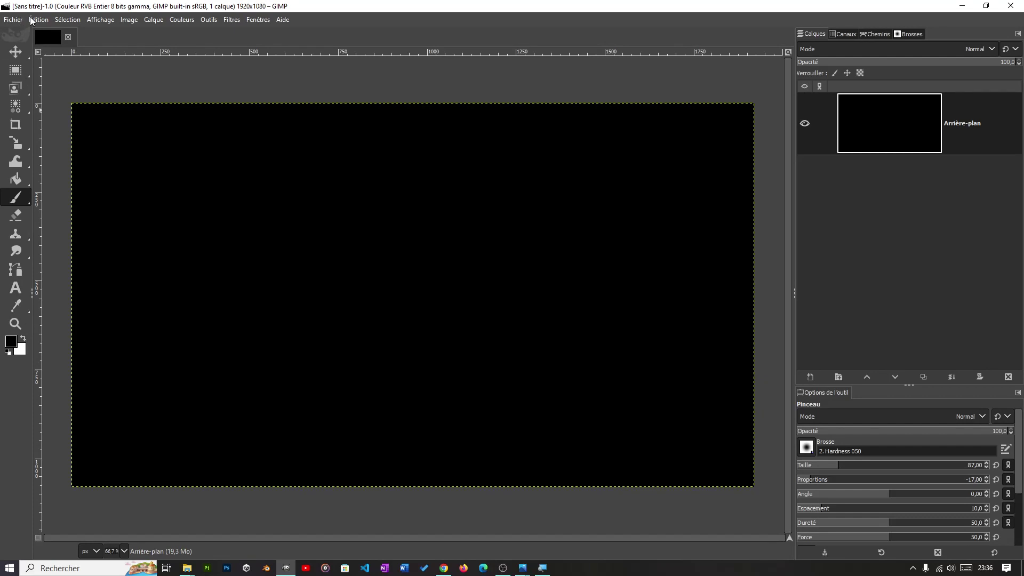
left_click(11, 20)
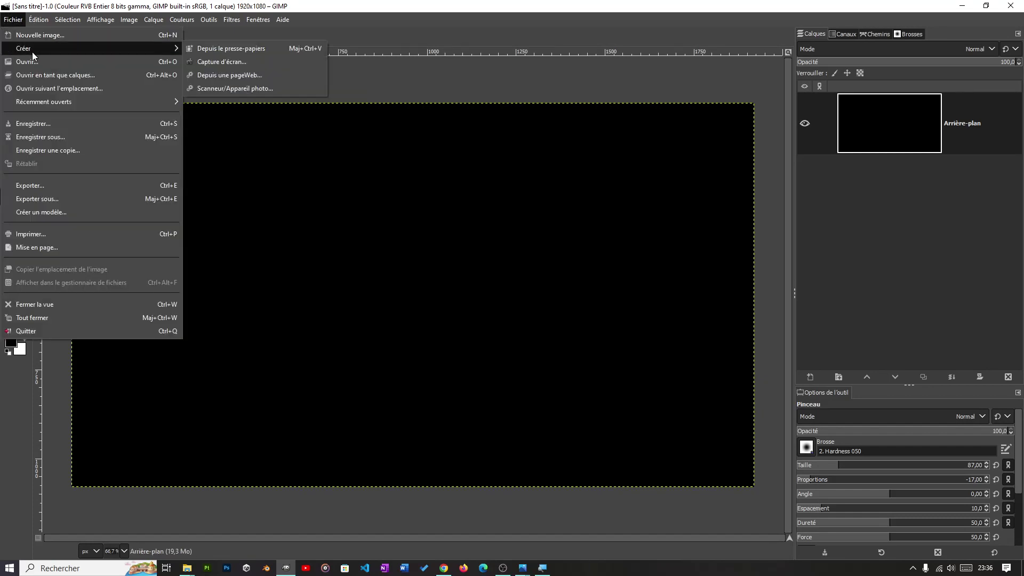
left_click(35, 36)
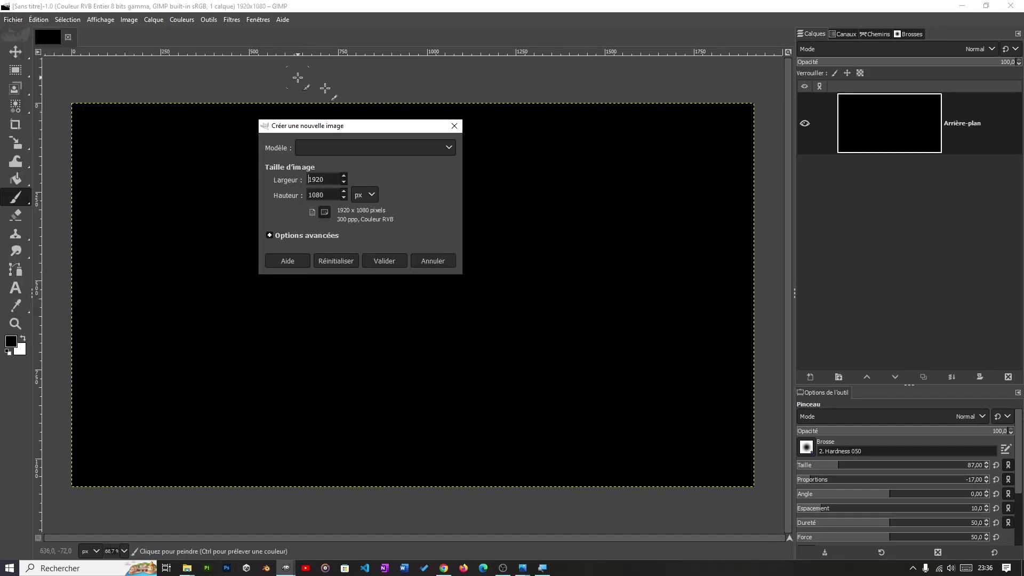
left_click(427, 261)
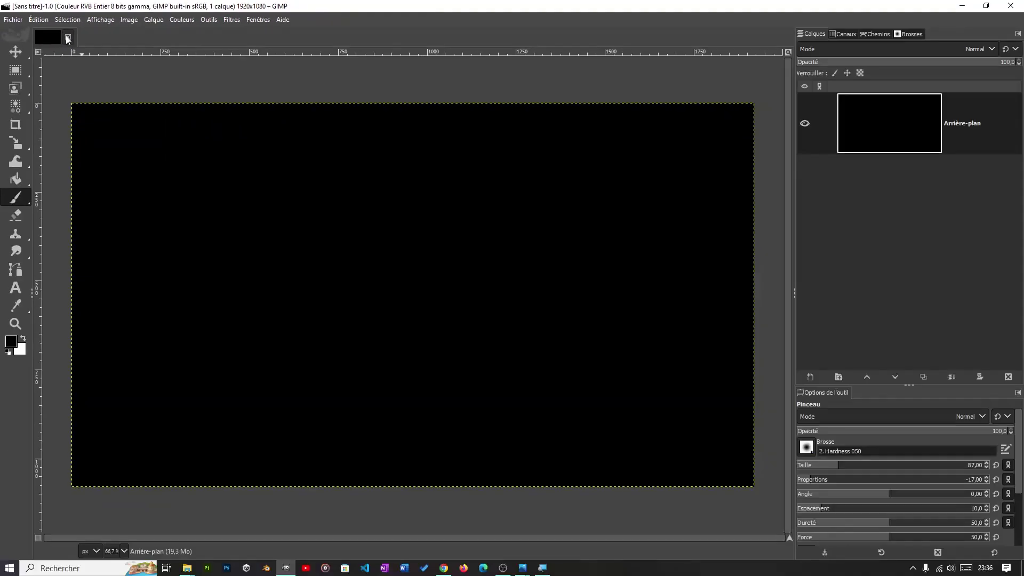
- Close the black image and create a 1920 x 1080 px image with a white background
left_click(67, 38)
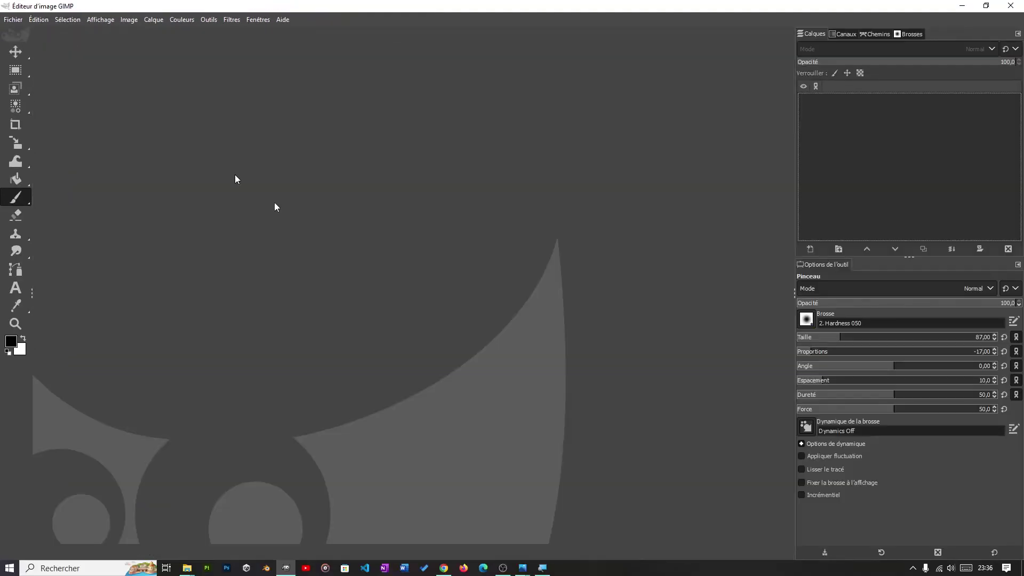
left_click(13, 20)
left_click(25, 35)
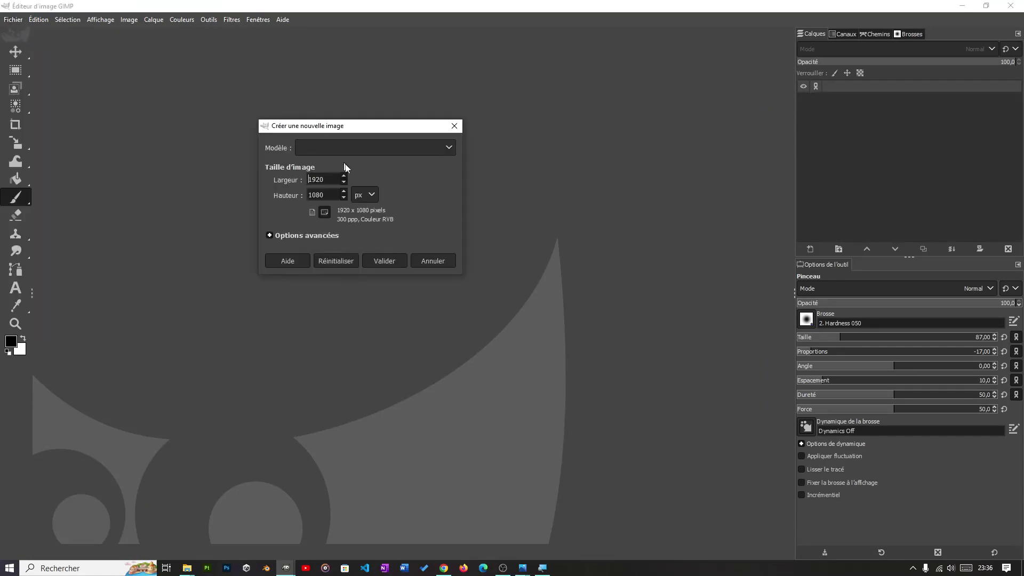
left_click(379, 263)
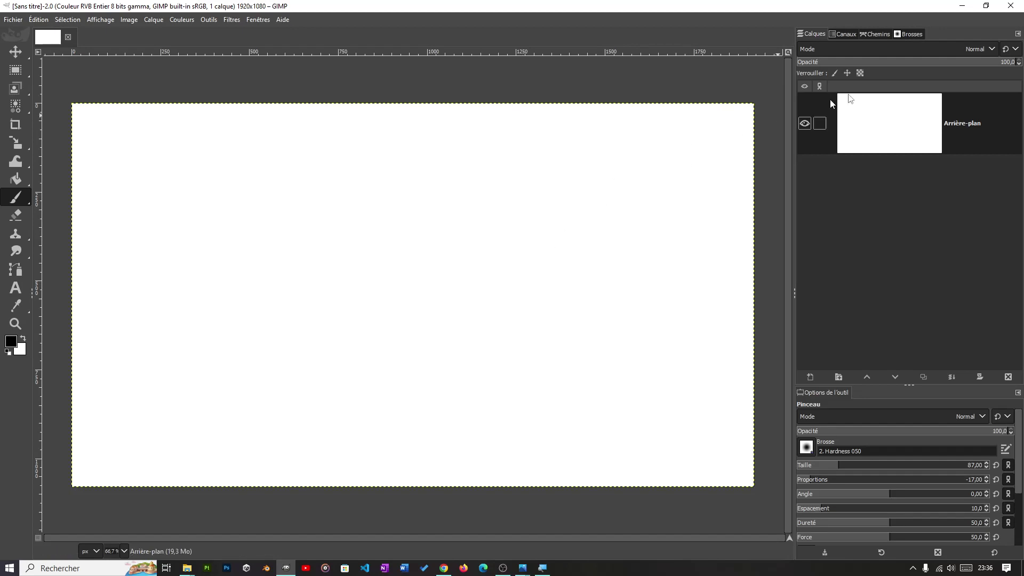
- Minimise the open windows to view the image files in the Nouveau dossier folder, and return to GIMP
left_click(961, 6)
left_click(961, 6)
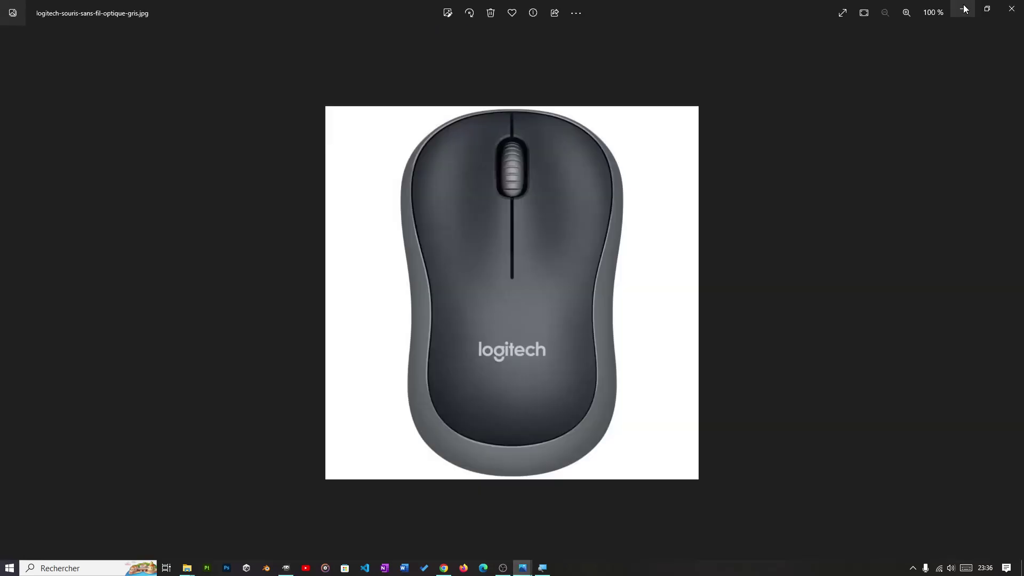
left_click(962, 9)
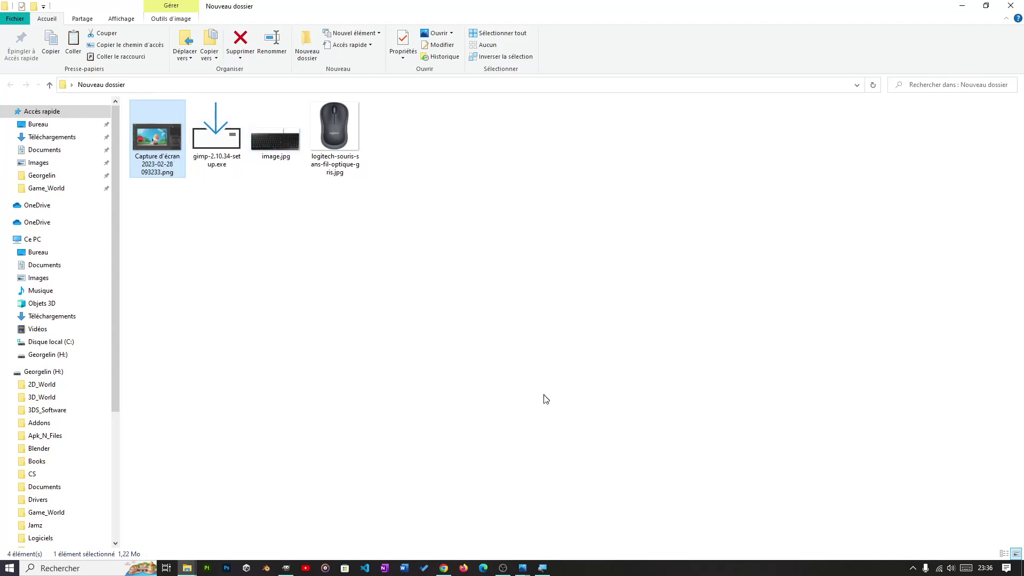
left_click(507, 392)
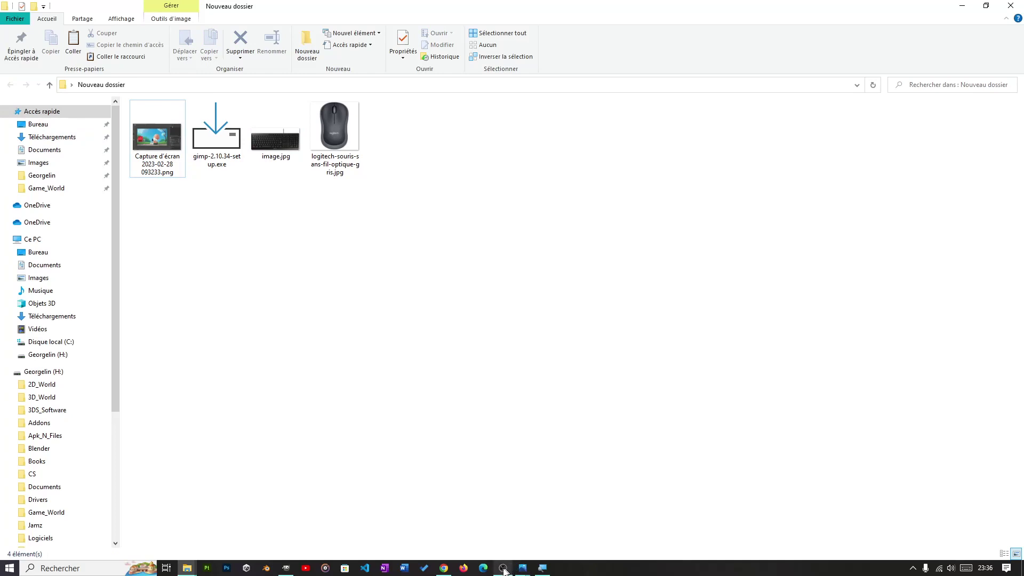
left_click(286, 567)
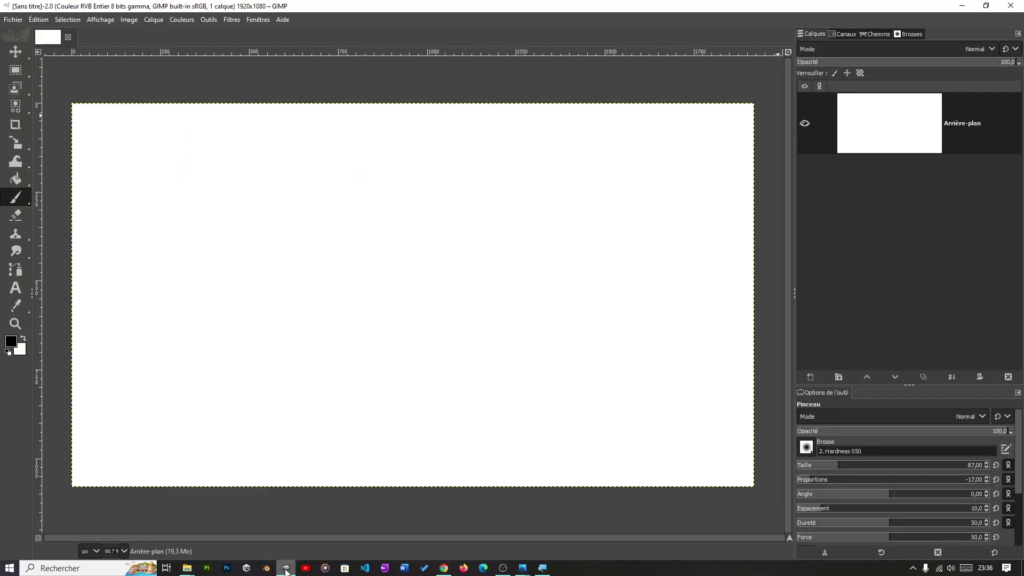
- Open Capture d'écran 2023-02-28 093233.png from the Nouveau dossier folder on the desktop
left_click(13, 20)
left_click(21, 63)
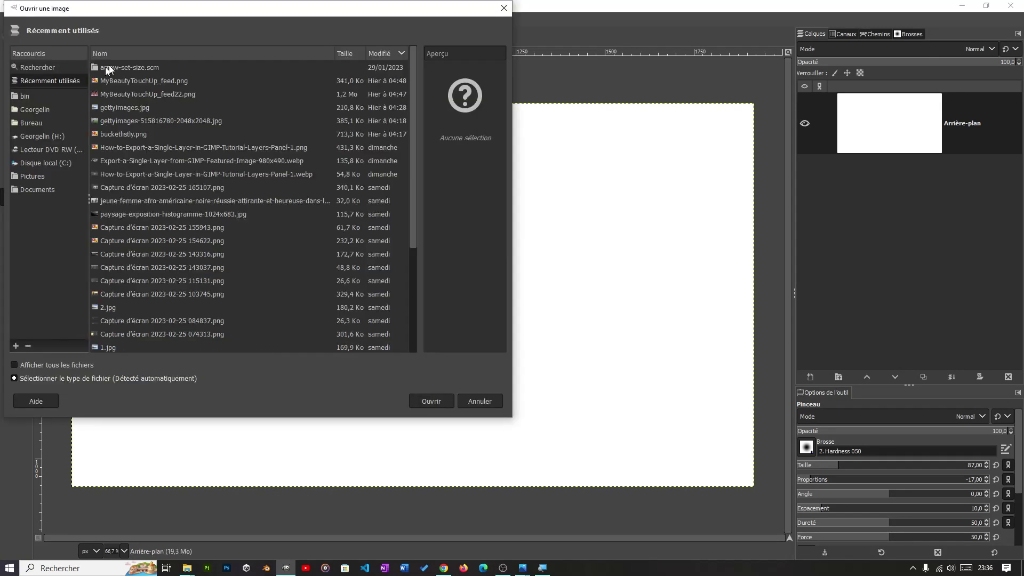
left_click_drag(117, 16, 411, 109)
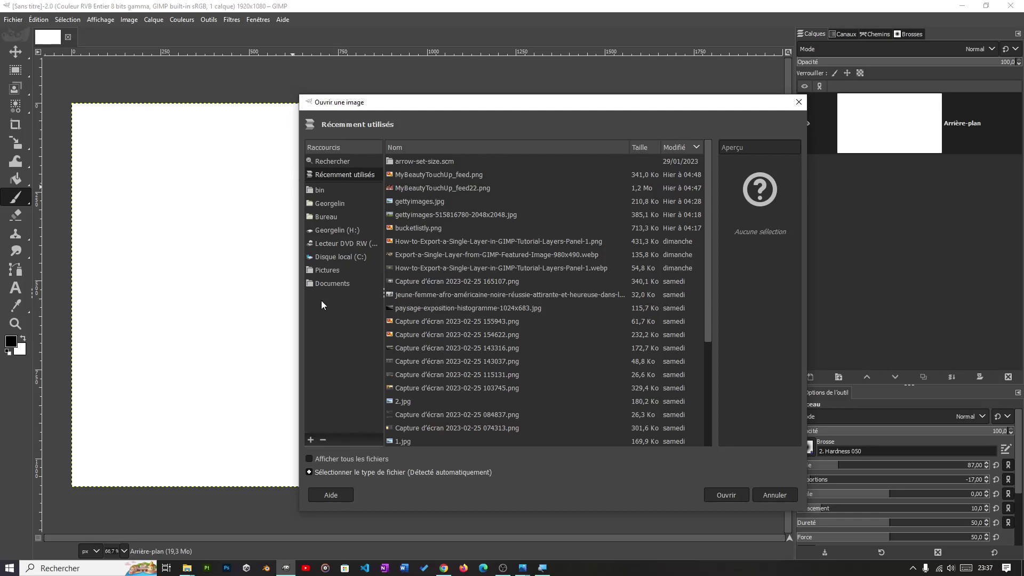
left_click(327, 217)
double_click(407, 176)
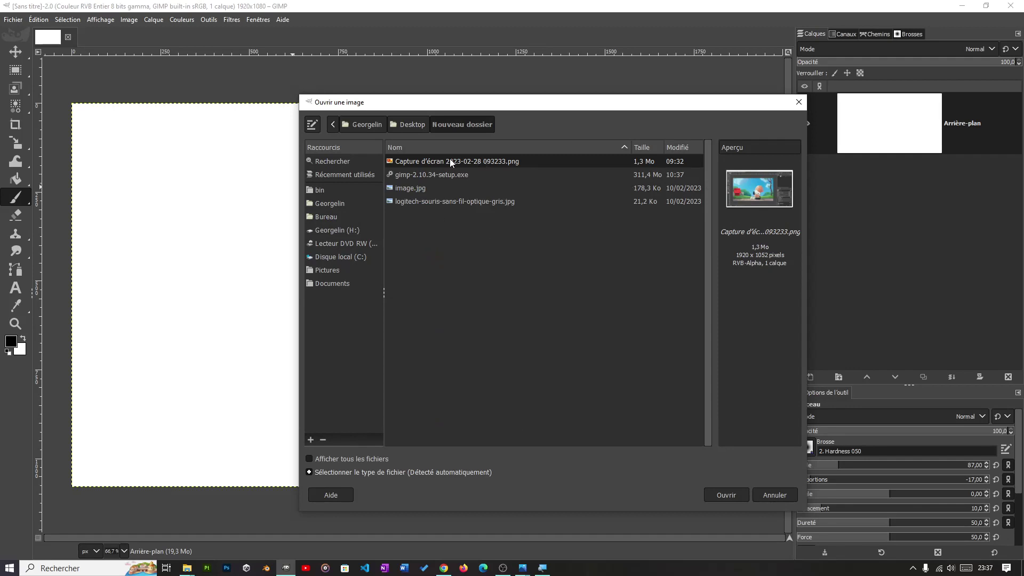
left_click(720, 497)
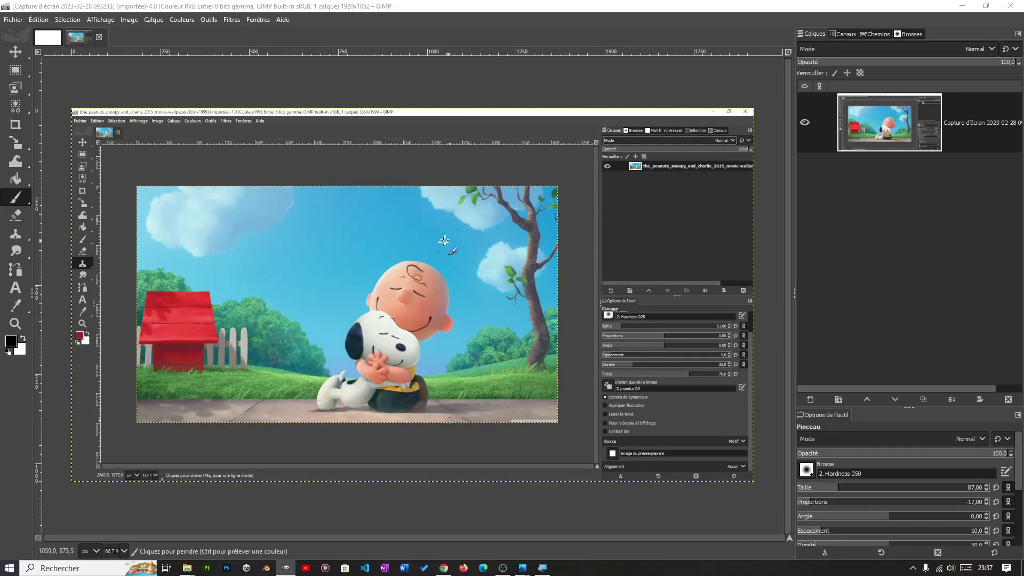
- Crop the screenshot to the cartoon picture, about 1188 x 671 px, and fit the layer to the image size
left_click(16, 125)
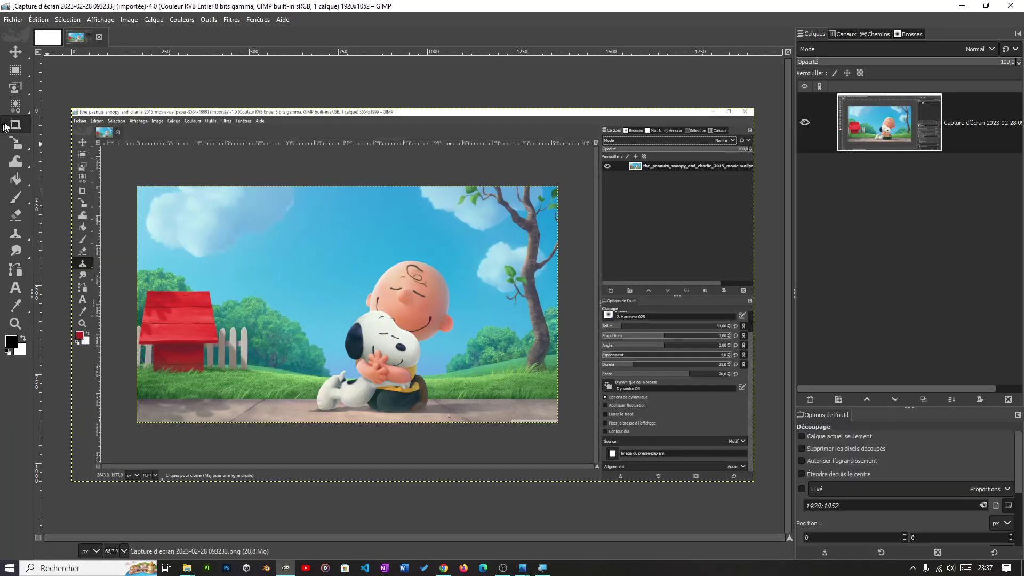
left_click_drag(138, 183, 555, 419)
left_click(447, 355)
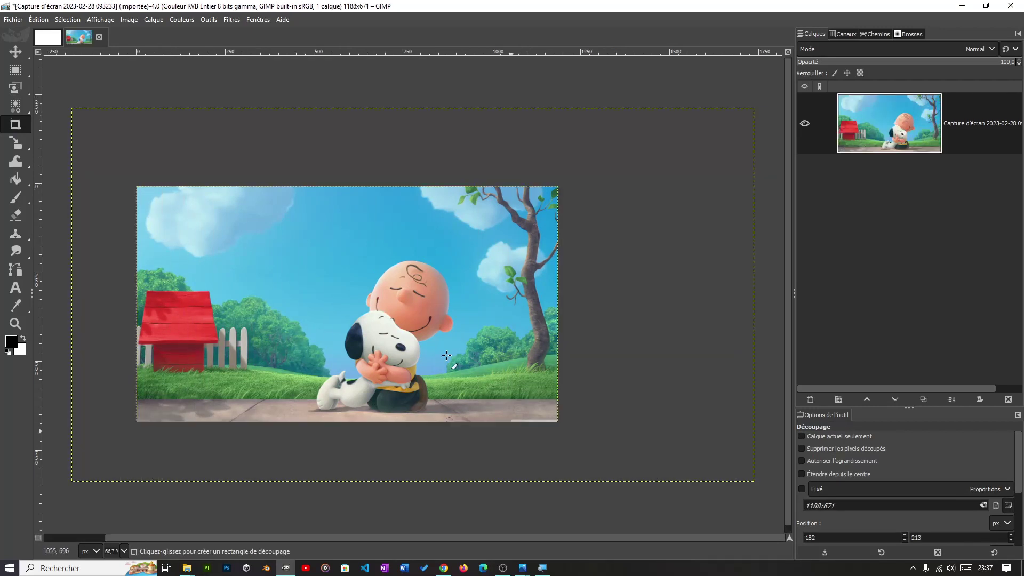
right_click(906, 118)
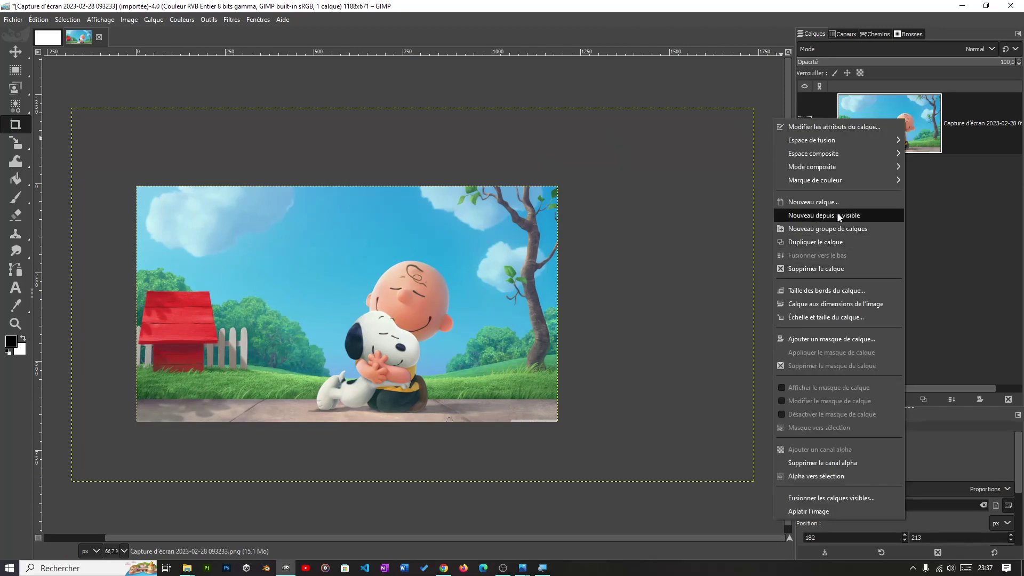
left_click(809, 304)
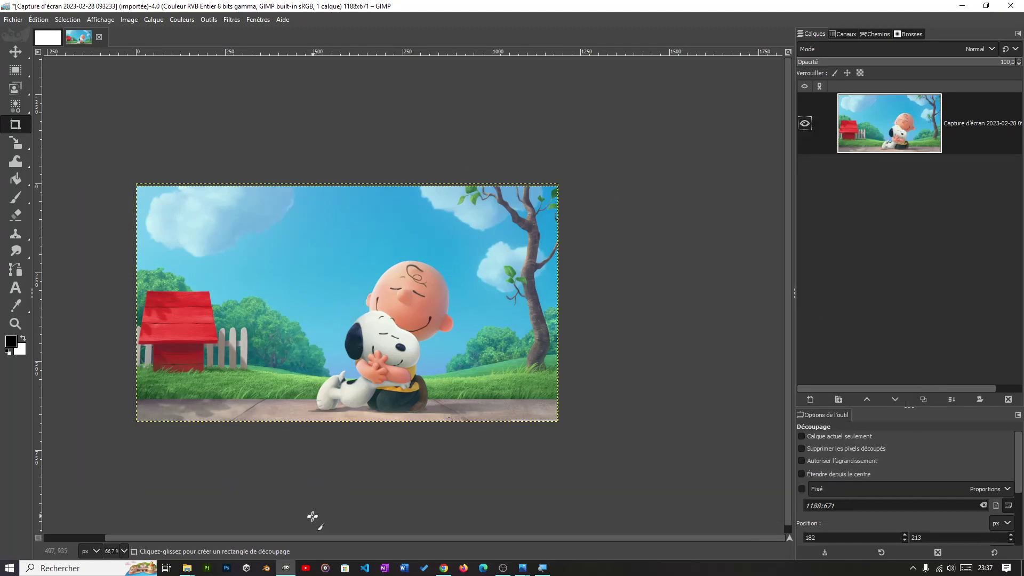
left_click_drag(301, 538, 256, 538)
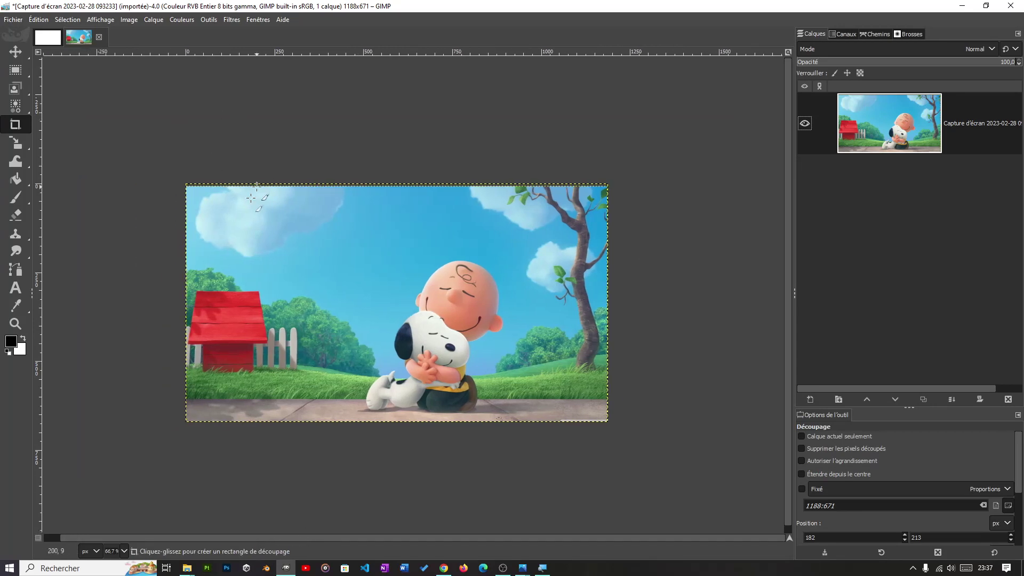
- Switch back and forth between the white image and the cropped cartoon image, ending on the white one
left_click(47, 38)
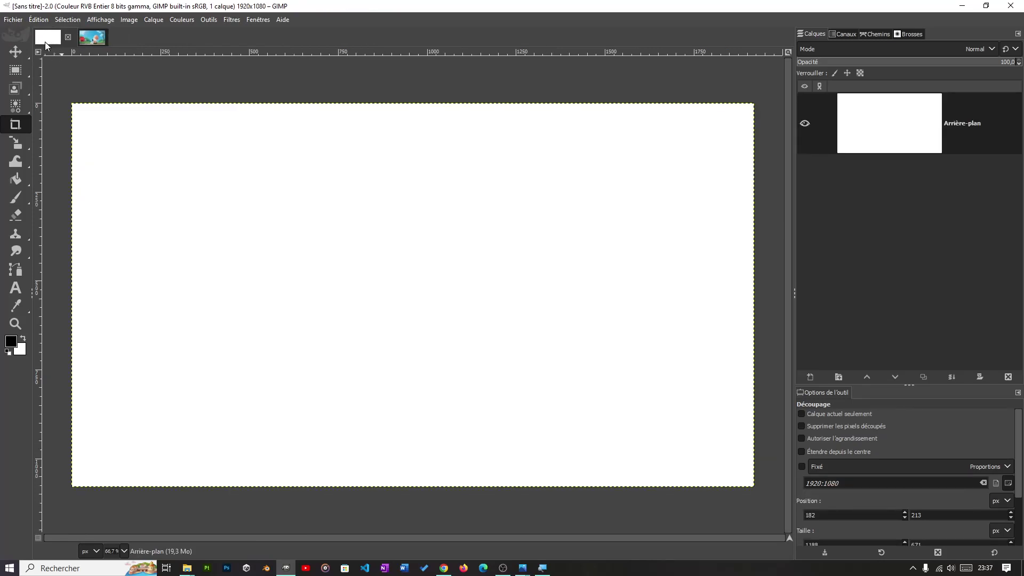
left_click(93, 40)
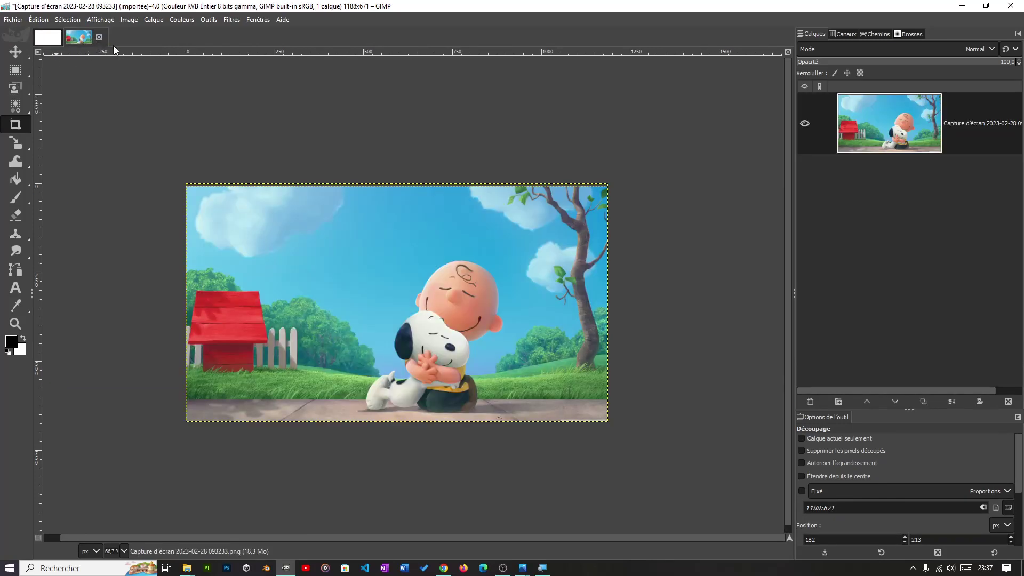
left_click(45, 39)
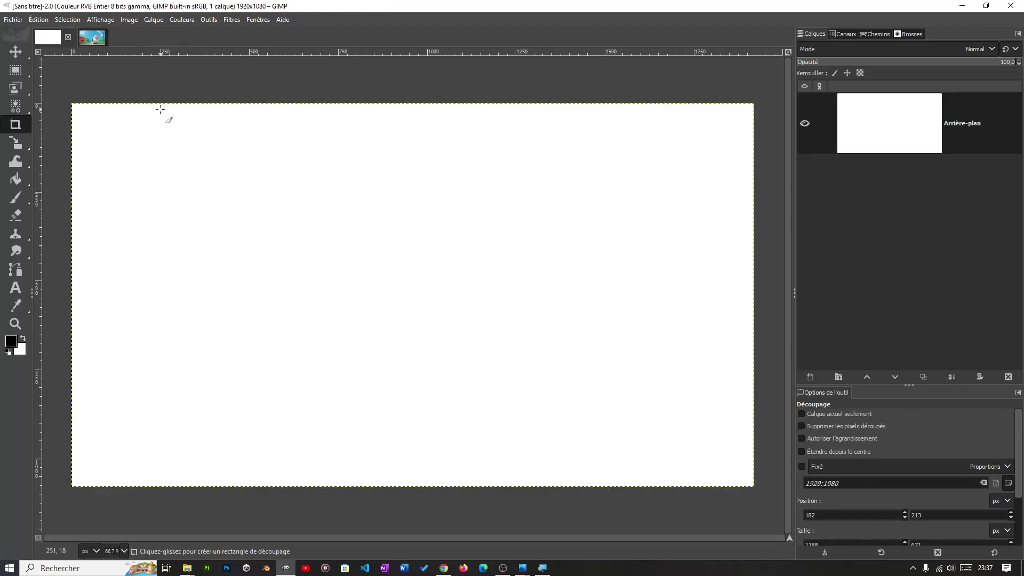
- Select the Paintbrush, set the foreground colour to red bc0f0f, and paint a scribble on the white image
mouse_move(15, 199)
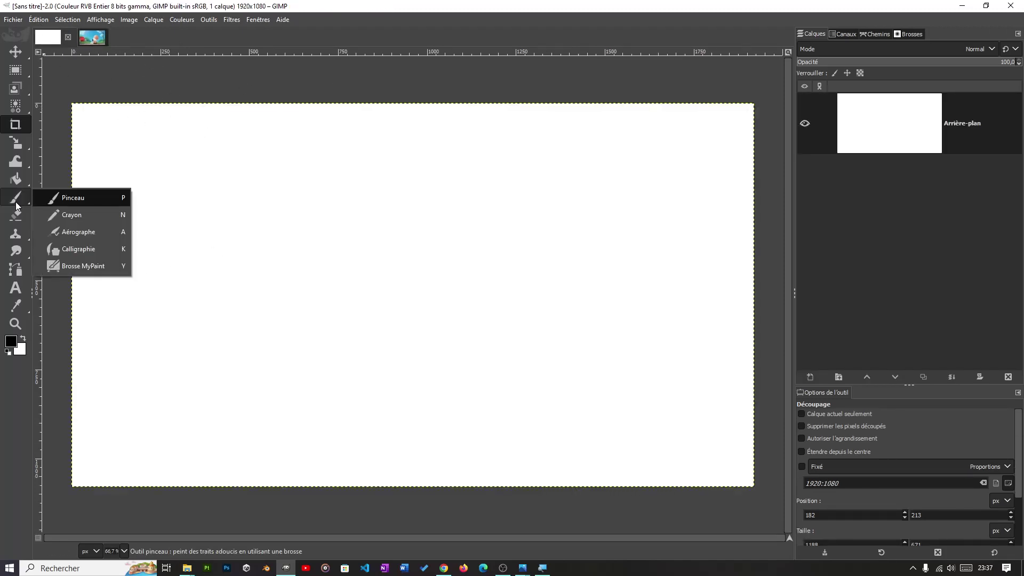
left_click(78, 199)
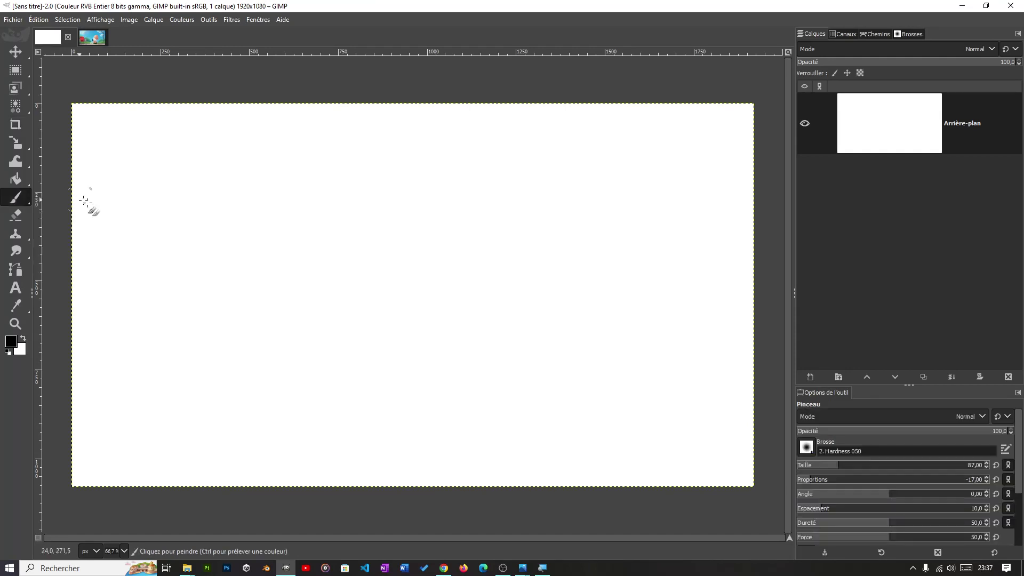
left_click(10, 344)
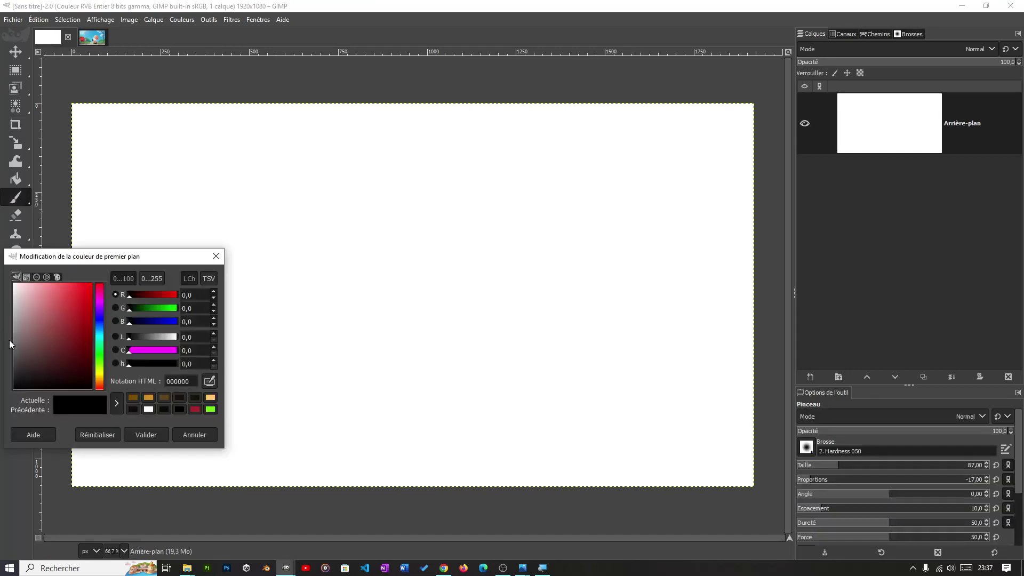
left_click(215, 256)
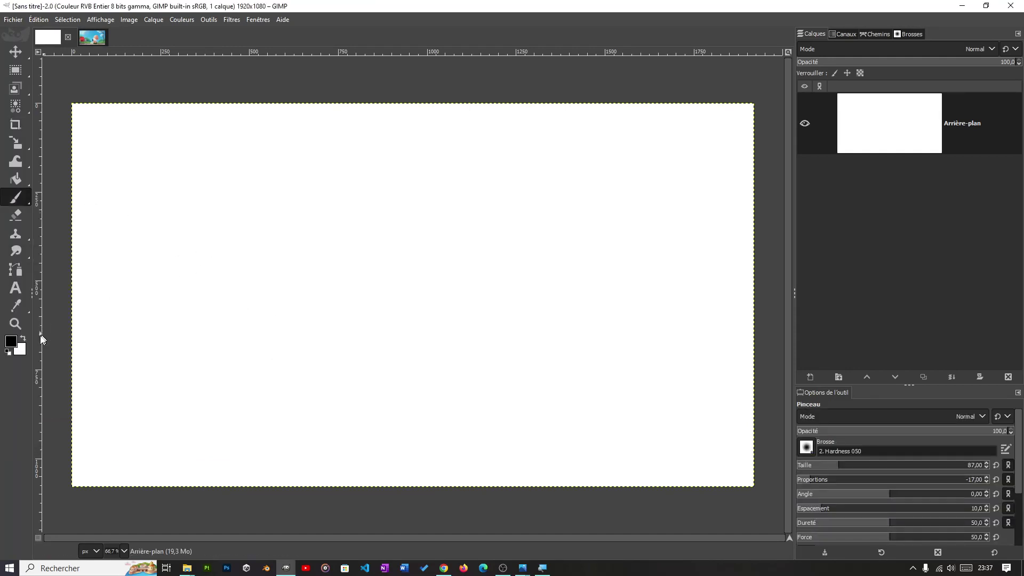
left_click(10, 341)
left_click(86, 310)
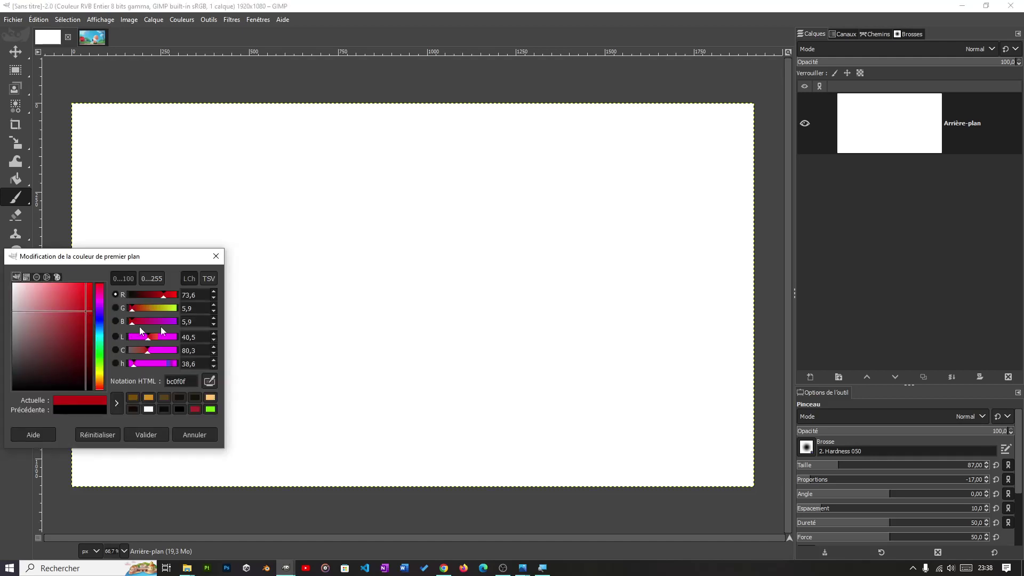
left_click(143, 436)
mouse_move(181, 322)
left_mouse_down()
mouse_move(343, 354)
mouse_move(342, 247)
mouse_move(181, 229)
mouse_move(368, 181)
left_mouse_up()
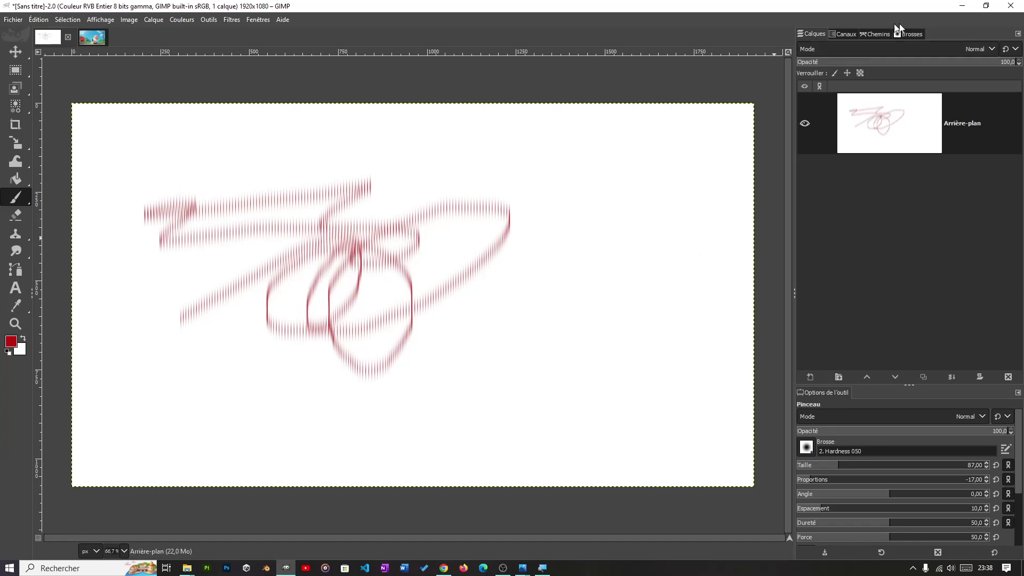
- Choose the 2. Hardness 025 brush and paint dotted red scribbles with spacing 66, hardness 53 and a force of 78
left_click(909, 34)
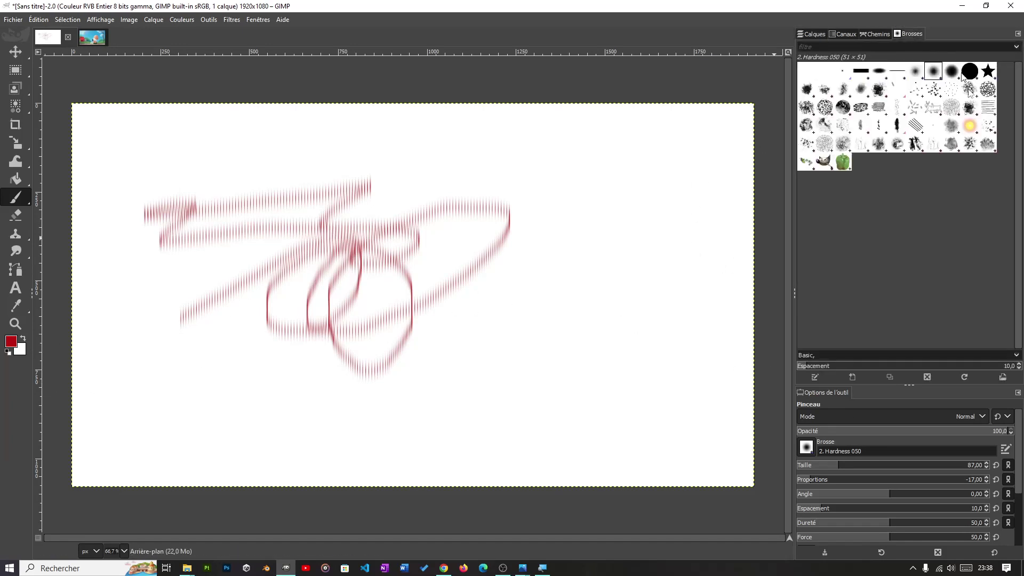
left_click(915, 74)
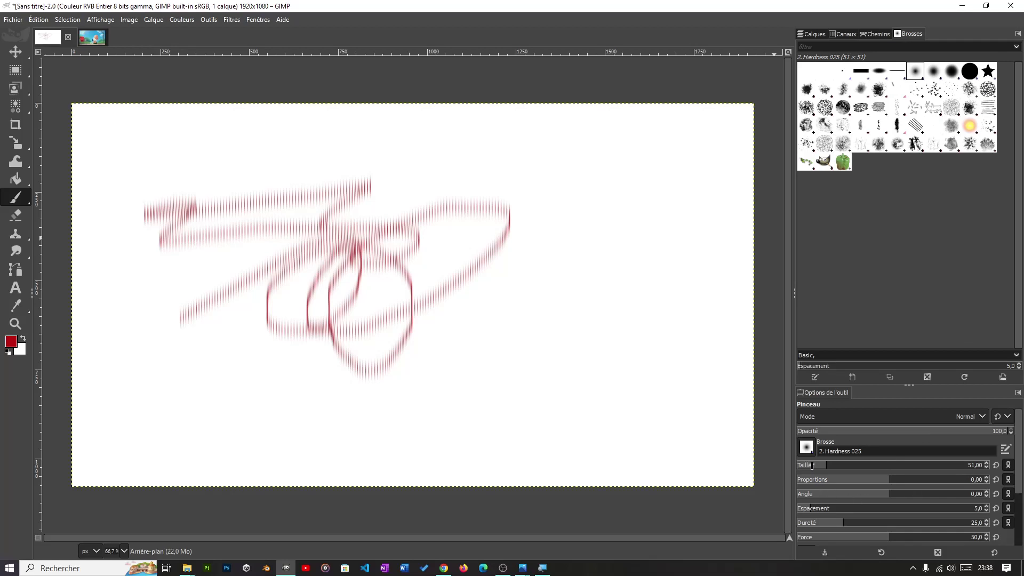
mouse_move(805, 508)
left_mouse_down()
mouse_move(874, 513)
mouse_move(838, 524)
mouse_move(891, 512)
left_mouse_up()
mouse_move(618, 394)
left_mouse_down()
mouse_move(644, 373)
mouse_move(644, 396)
mouse_move(604, 420)
mouse_move(608, 388)
mouse_move(651, 340)
mouse_move(546, 291)
mouse_move(610, 275)
mouse_move(527, 373)
mouse_move(585, 404)
mouse_move(542, 407)
left_mouse_up()
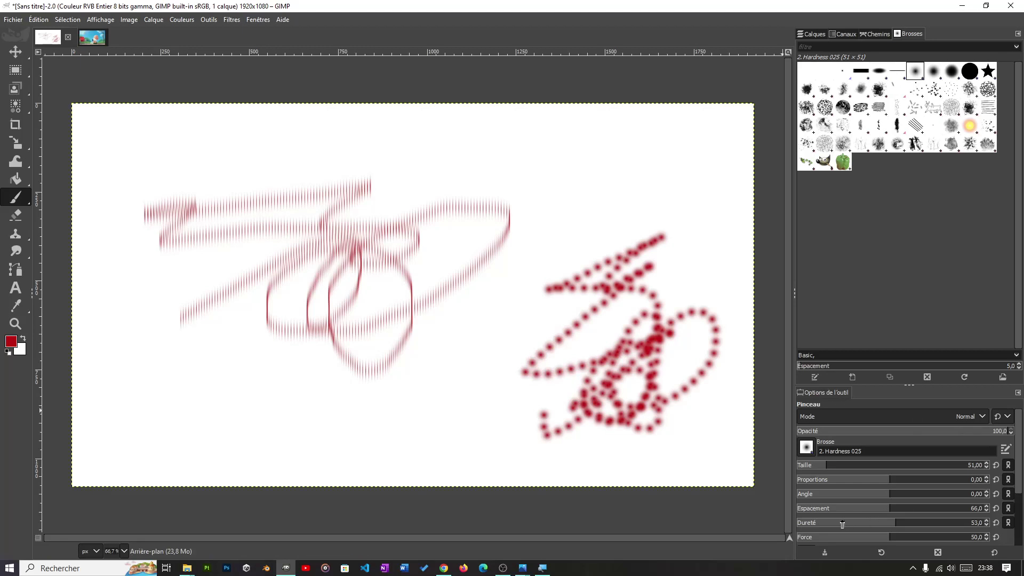
left_click_drag(865, 541, 918, 541)
mouse_move(506, 322)
left_mouse_down()
mouse_move(460, 412)
mouse_move(534, 337)
mouse_move(600, 225)
mouse_move(568, 181)
mouse_move(661, 266)
mouse_move(449, 365)
mouse_move(322, 389)
mouse_move(333, 244)
mouse_move(394, 350)
mouse_move(434, 304)
mouse_move(595, 309)
left_mouse_up()
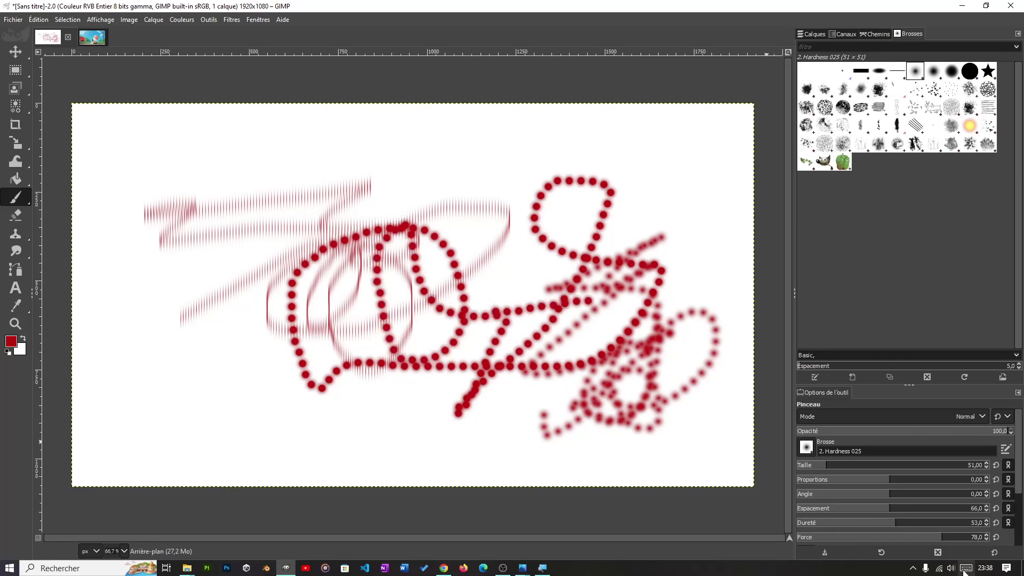
- Paint test strokes with the brush stretched horizontally, and more strokes with its proportions set to -15
left_click_drag(871, 481, 923, 481)
left_click_drag(561, 163, 413, 190)
left_click_drag(429, 141, 609, 187)
left_click_drag(926, 483, 821, 482)
mouse_move(528, 397)
left_mouse_down()
mouse_move(404, 422)
mouse_move(528, 355)
left_mouse_up()
- Set the brush size to 118, choose the 2. Hardness 050 brush, and paint a looping stroke in the upper-right area of the canvas
left_click_drag(813, 469, 847, 469)
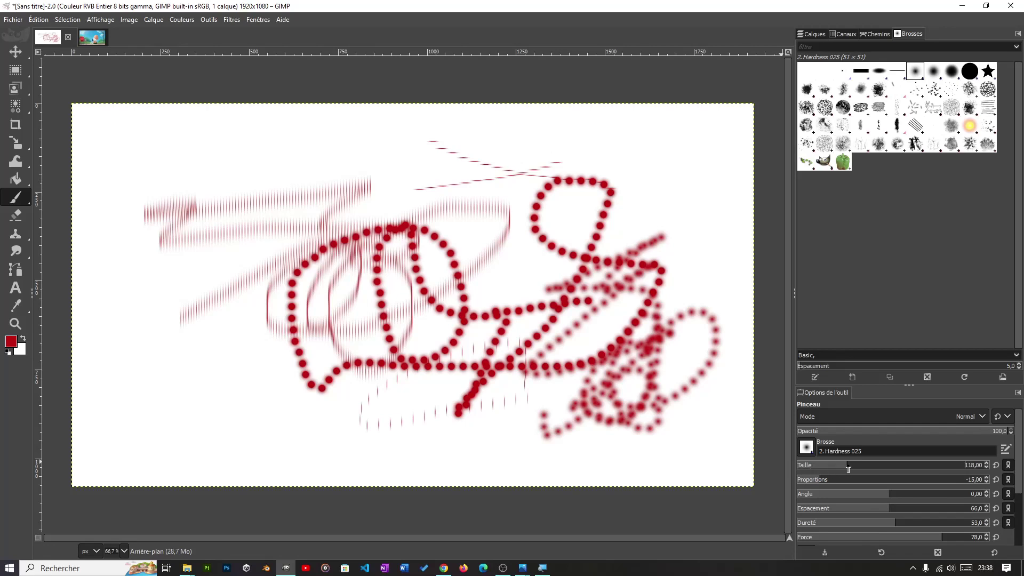
left_click(934, 76)
mouse_move(713, 113)
left_mouse_down()
mouse_move(693, 235)
mouse_move(623, 180)
mouse_move(663, 146)
mouse_move(679, 265)
mouse_move(558, 157)
mouse_move(643, 240)
left_mouse_up()
- Choose the 2. Star brush, paint a short star trail, and stamp single stars along the left side of the canvas
left_click(988, 71)
left_click_drag(331, 287, 316, 363)
left_click(153, 165)
left_click_drag(97, 268, 99, 277)
left_click(108, 302)
left_click(152, 403)
left_click(170, 451)
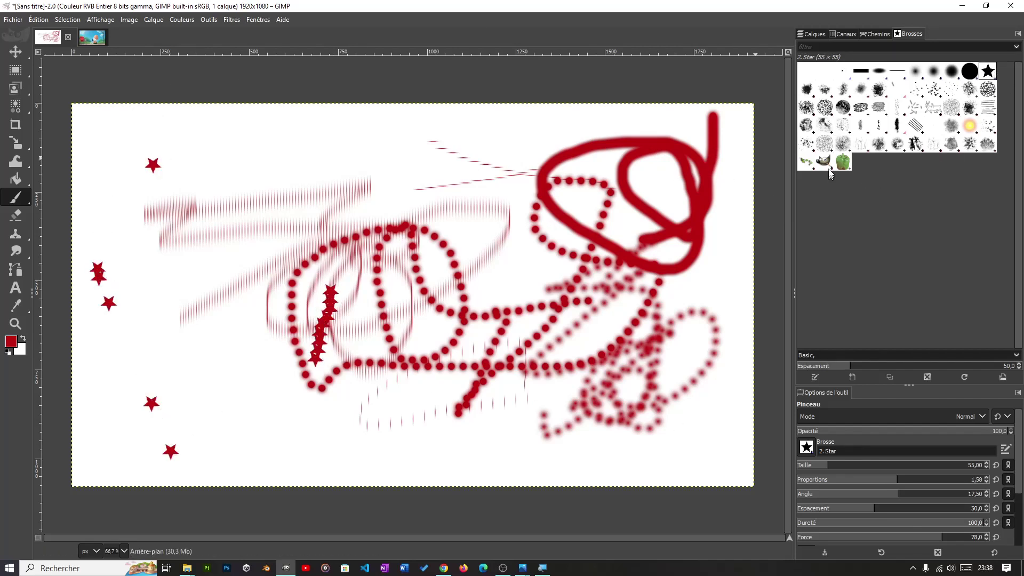
- Choose the Wilber brush and stamp it six times across the canvas
left_click(823, 161)
left_click(206, 249)
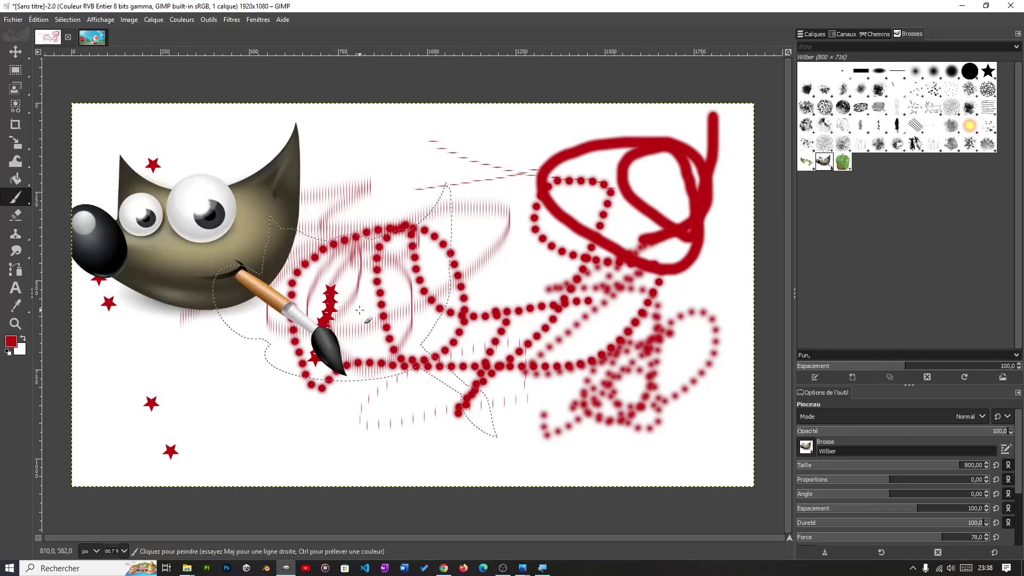
left_click(509, 296)
left_click(472, 143)
left_click(331, 378)
left_click(656, 377)
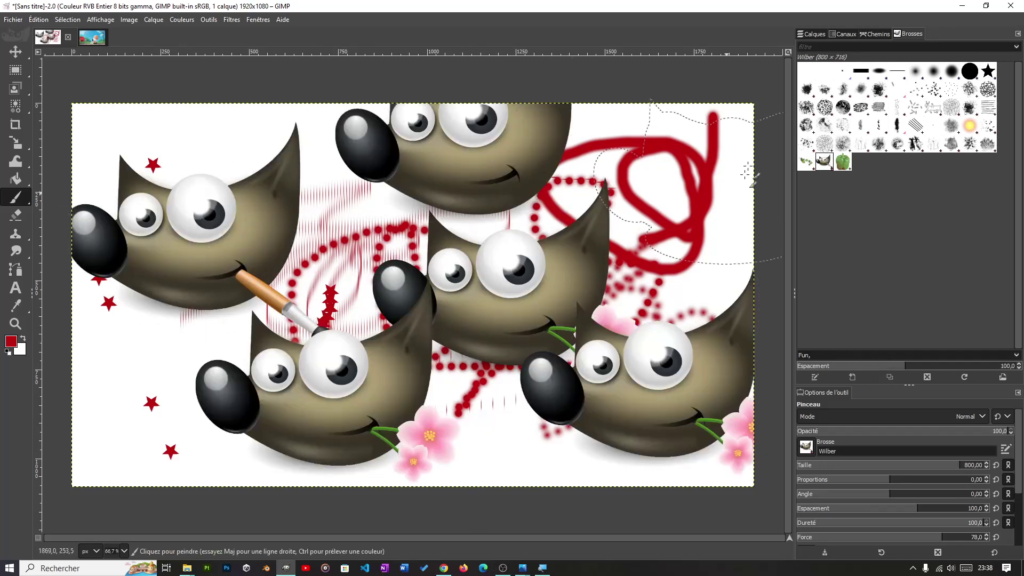
left_click(740, 125)
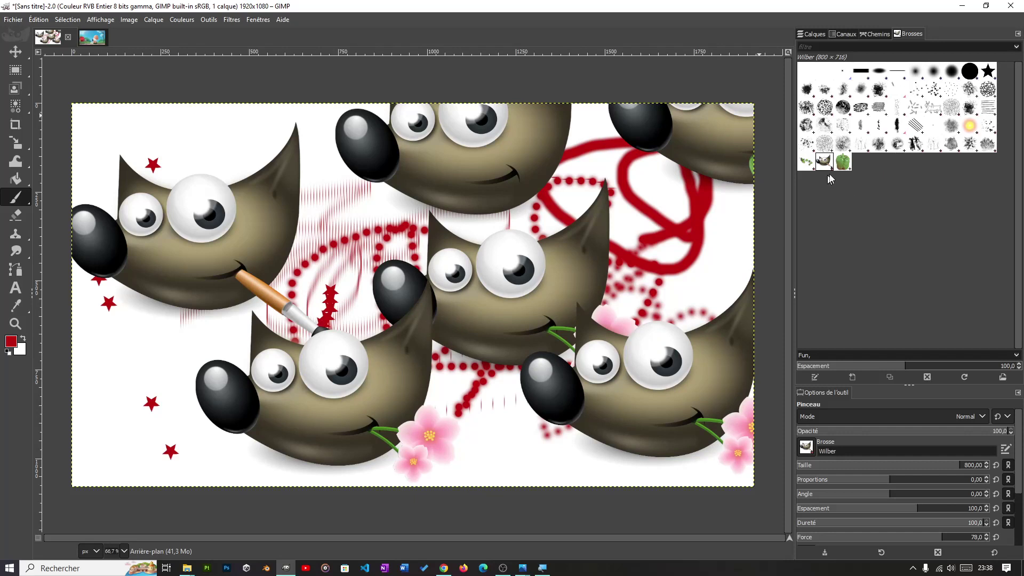
- Choose the z Pepper brush, reduce its size to 69, and stamp four peppers on the left part of the canvas
left_click(841, 162)
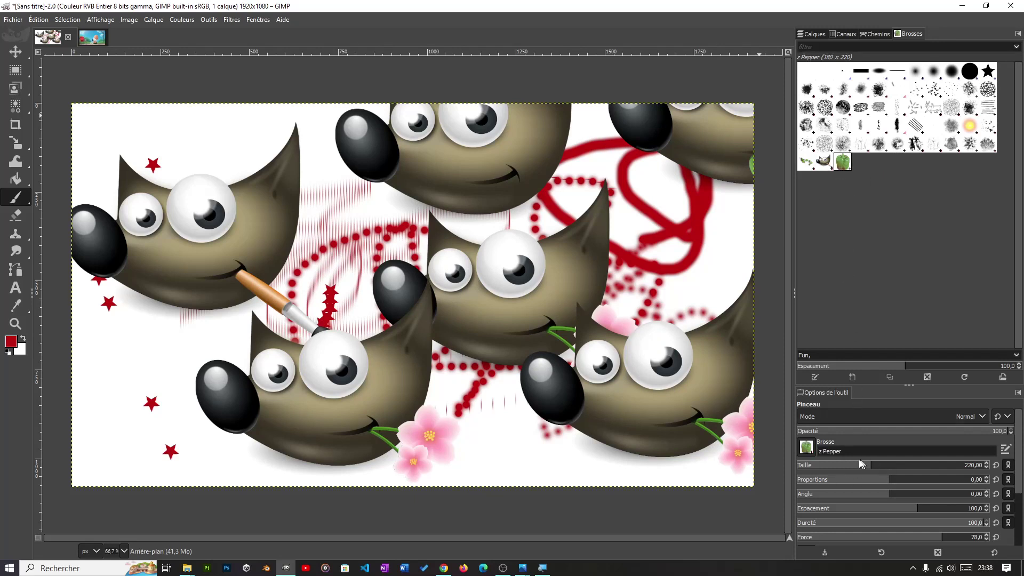
left_click_drag(841, 468, 832, 468)
left_click(193, 395)
left_click(163, 366)
left_click(157, 333)
left_click(218, 153)
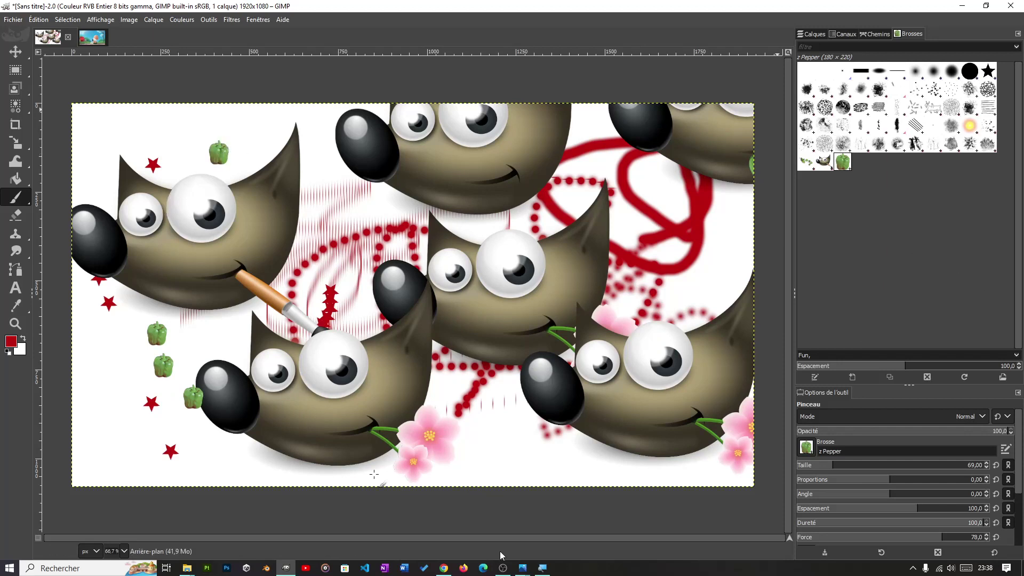
- Shrink the GIMP window beside the Nouveau dossier folder, drop the Capture d'écran file onto the painted canvas as a new layer, and maximise GIMP
mouse_move(12, 80)
left_click(542, 568)
left_click(986, 5)
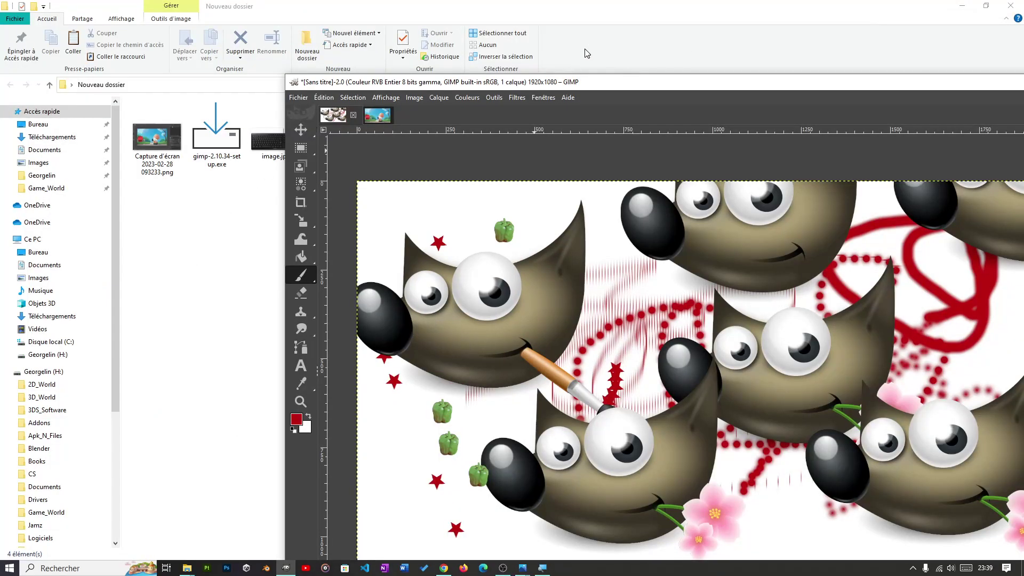
left_click_drag(591, 85, 722, 73)
left_click_drag(157, 154, 773, 279)
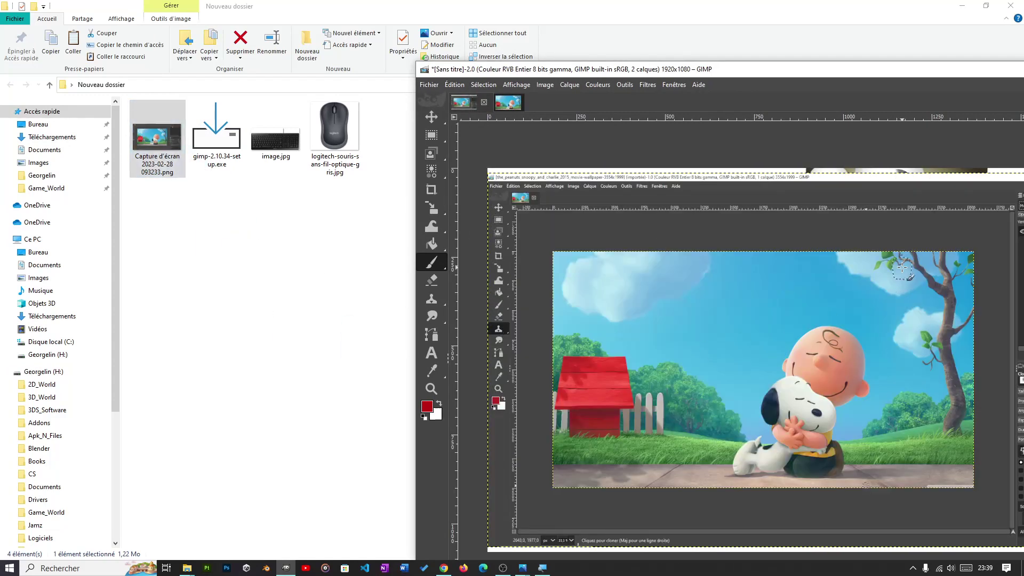
double_click(857, 72)
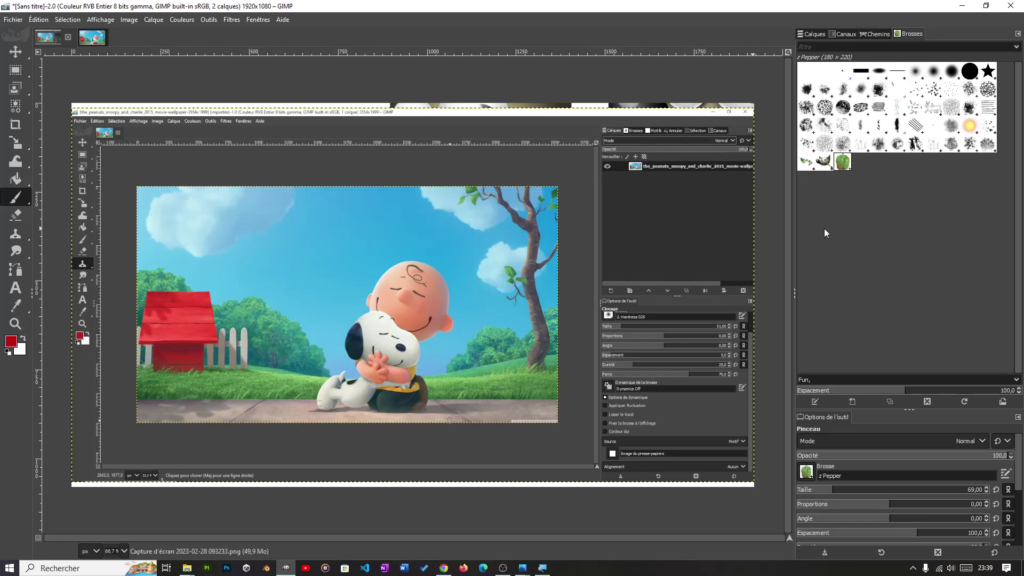
- Switch to the standalone Capture d'écran image, show its layer list, and look up the layer preview size setting
left_click(84, 39)
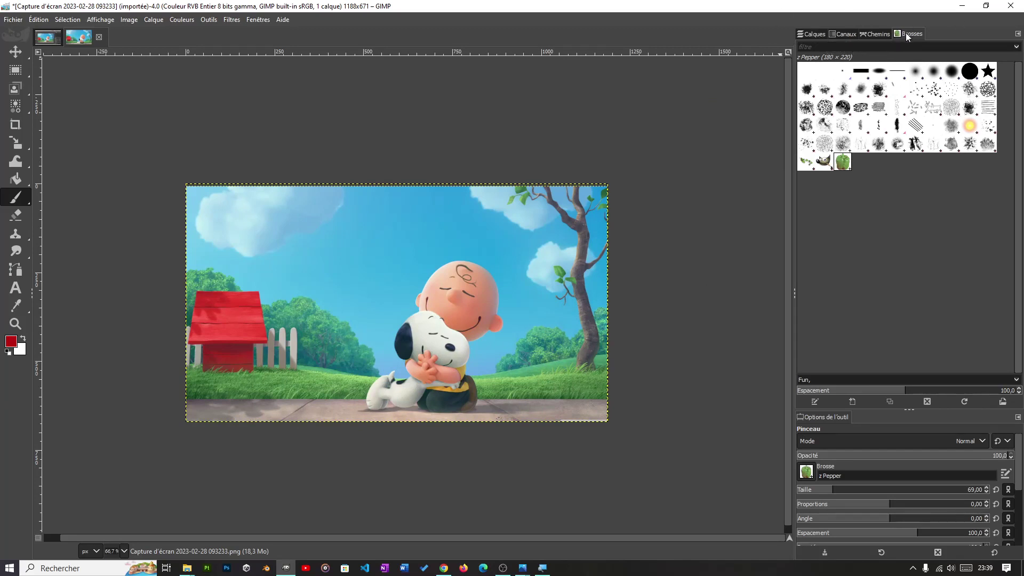
left_click(816, 34)
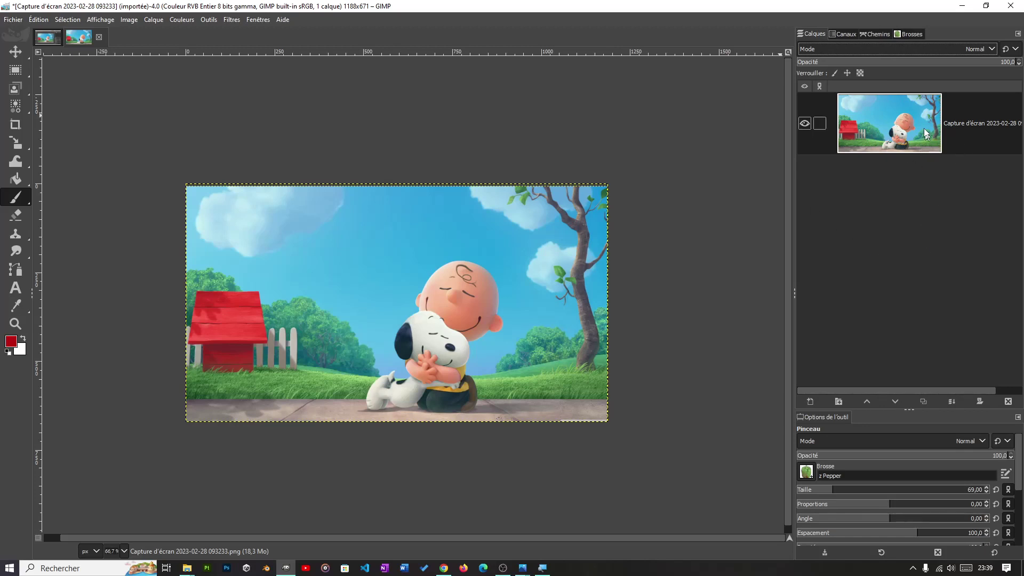
left_click(1017, 35)
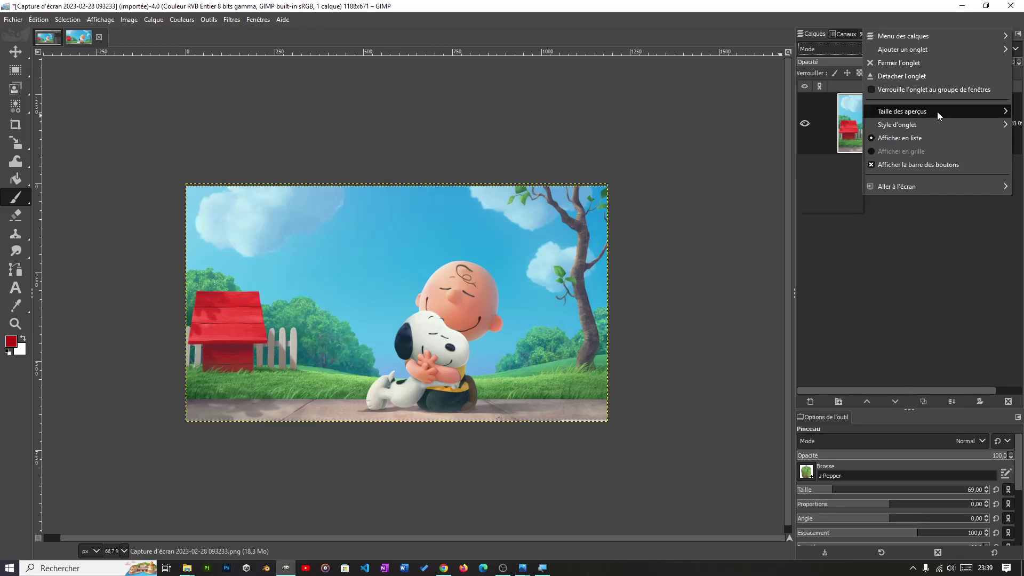
left_click(947, 204)
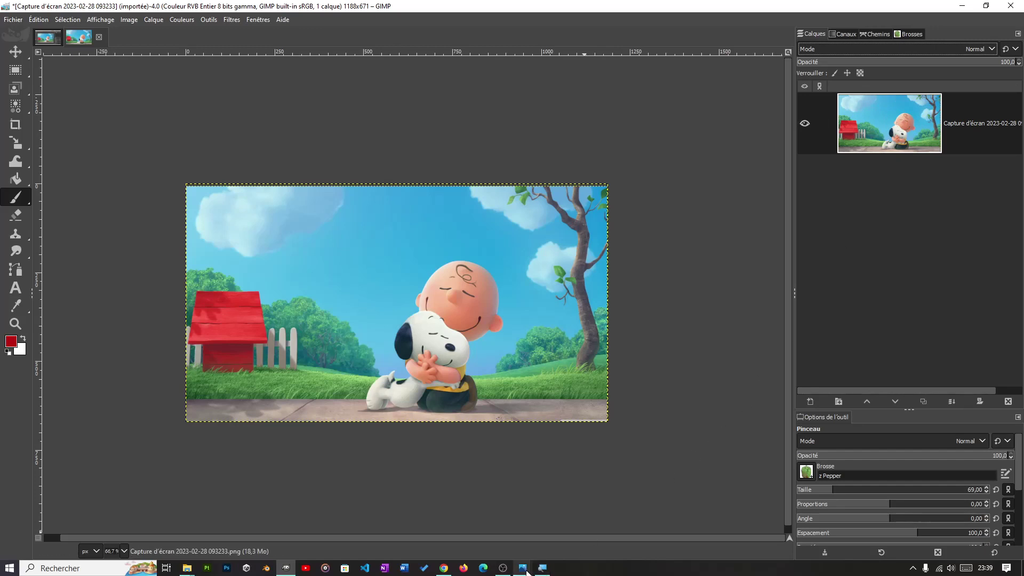
- Switch to Photos to look at the layer list in the Capture d'écran screenshot, and return to GIMP
mouse_move(522, 567)
left_click(604, 543)
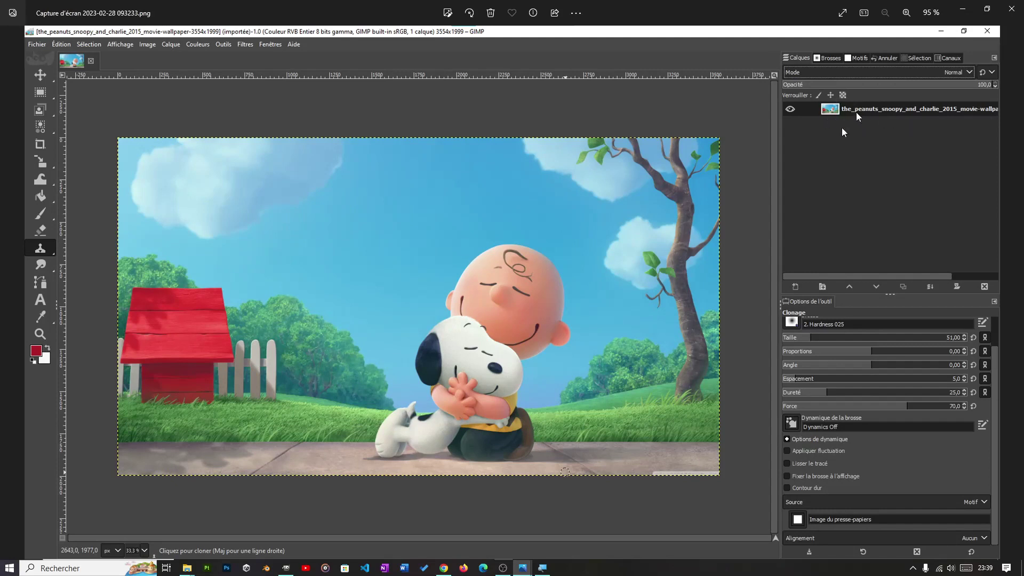
left_click(285, 567)
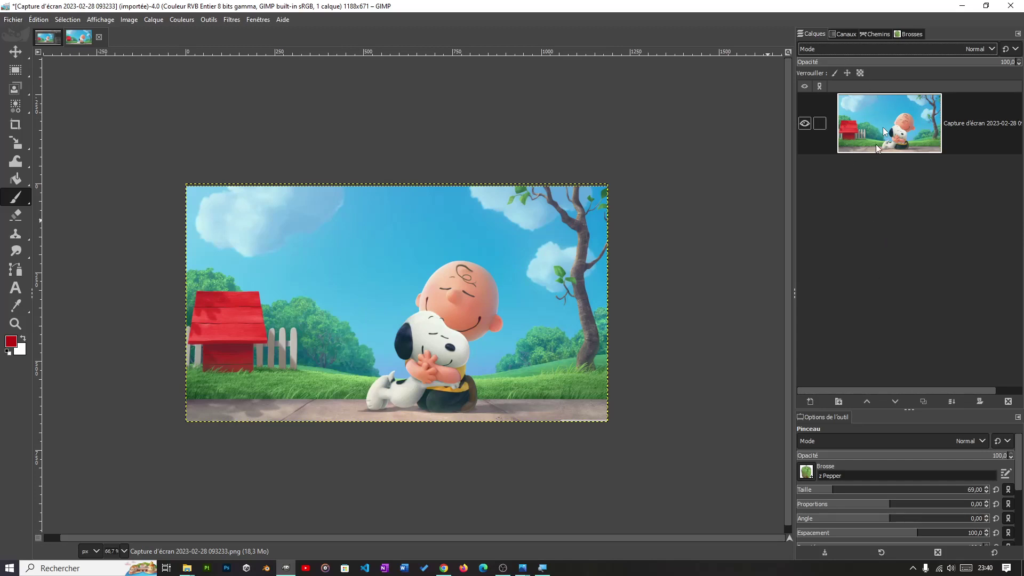
- Create a new 1188 × 671 px layer named Calque above the image, filled with Couleur d'arrière-plan
left_click(806, 400)
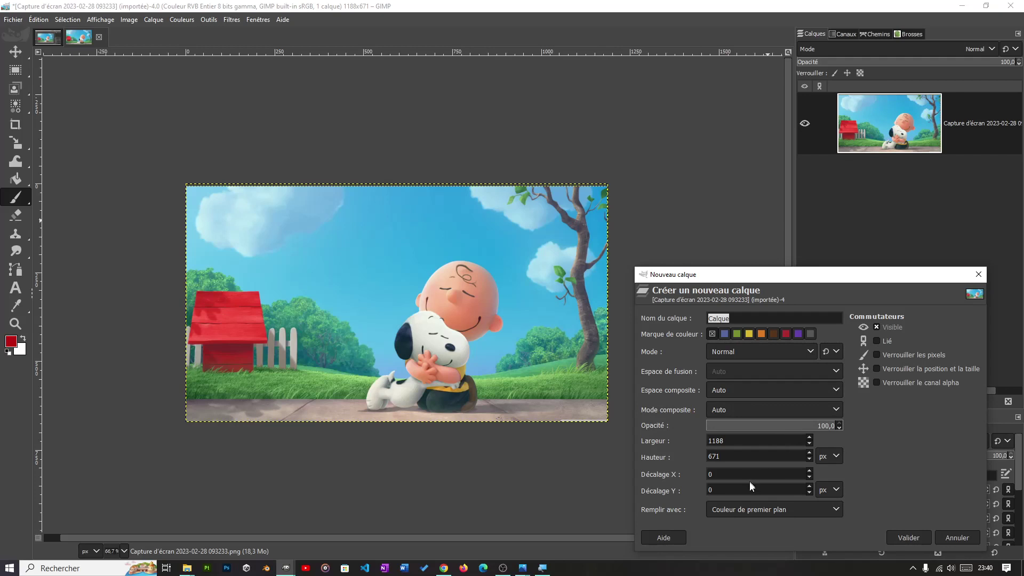
left_click_drag(749, 273, 709, 159)
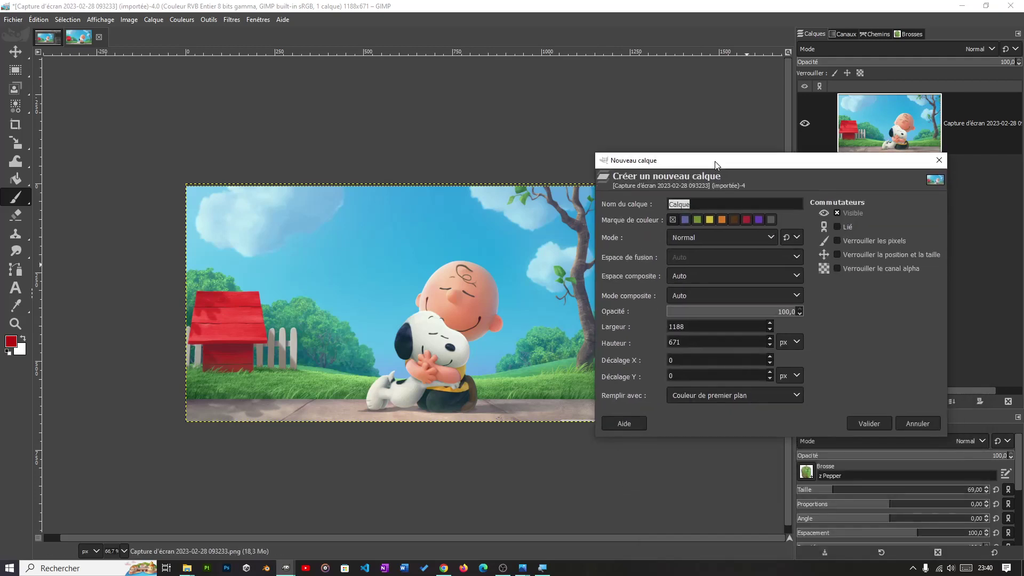
left_click(691, 397)
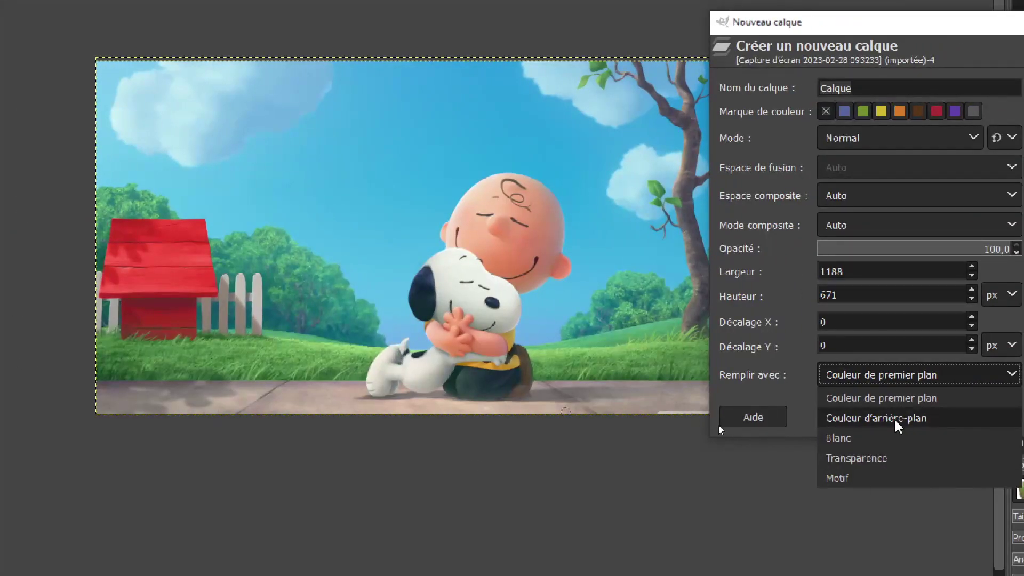
left_click(898, 421)
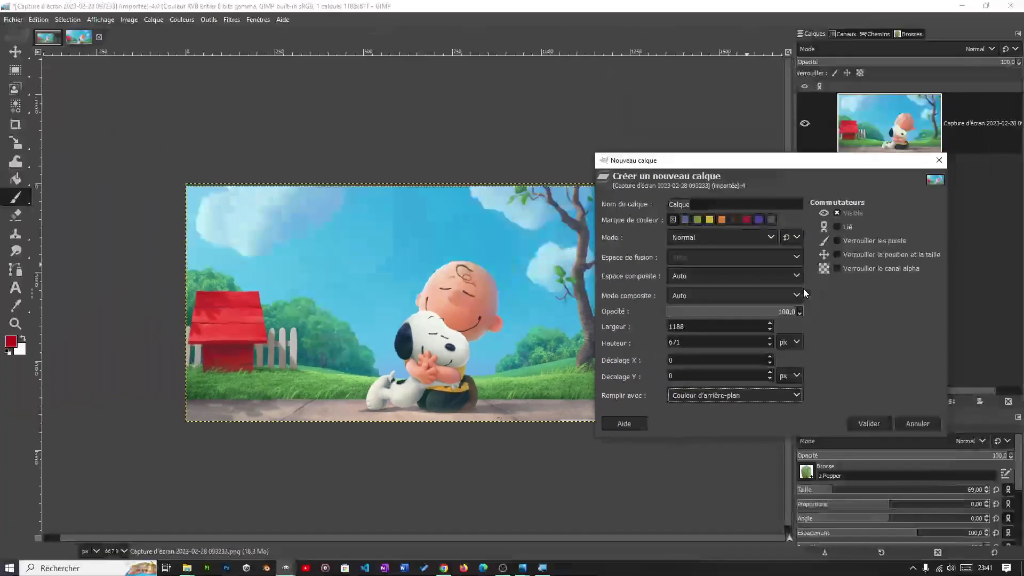
left_click(868, 424)
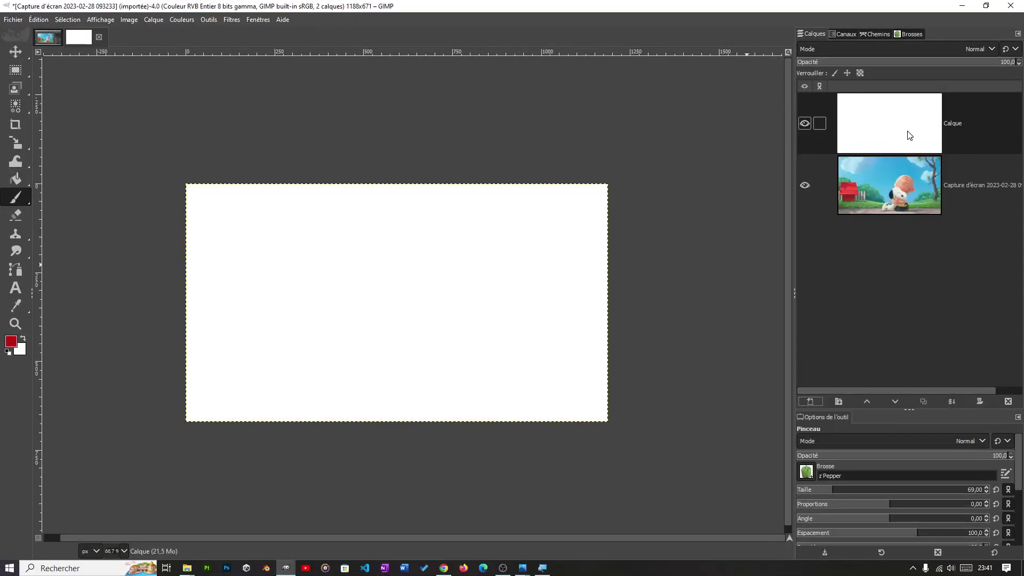
- Add another new layer above the white one, filled with Couleur de premier plan
left_click(810, 403)
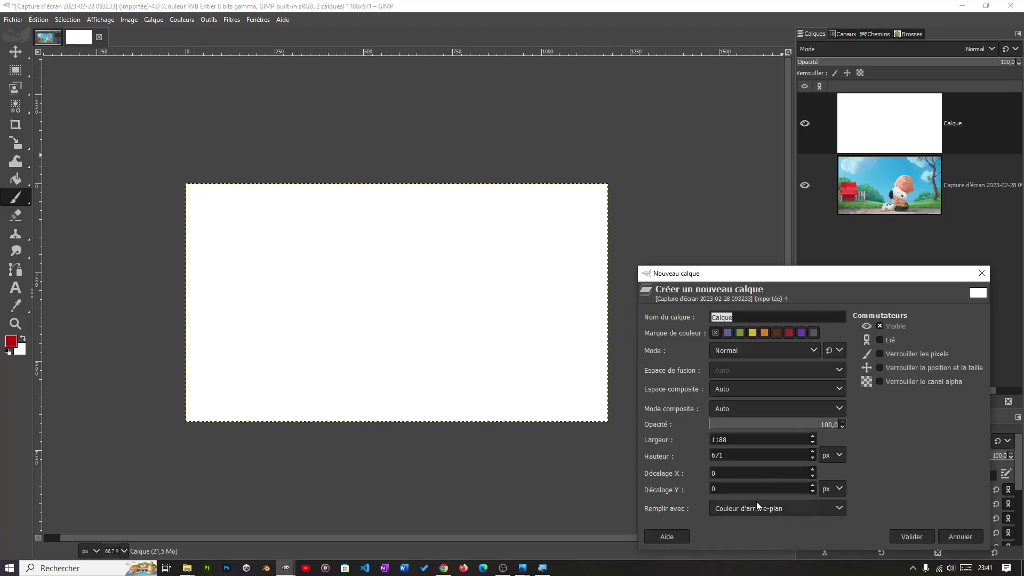
left_click(757, 509)
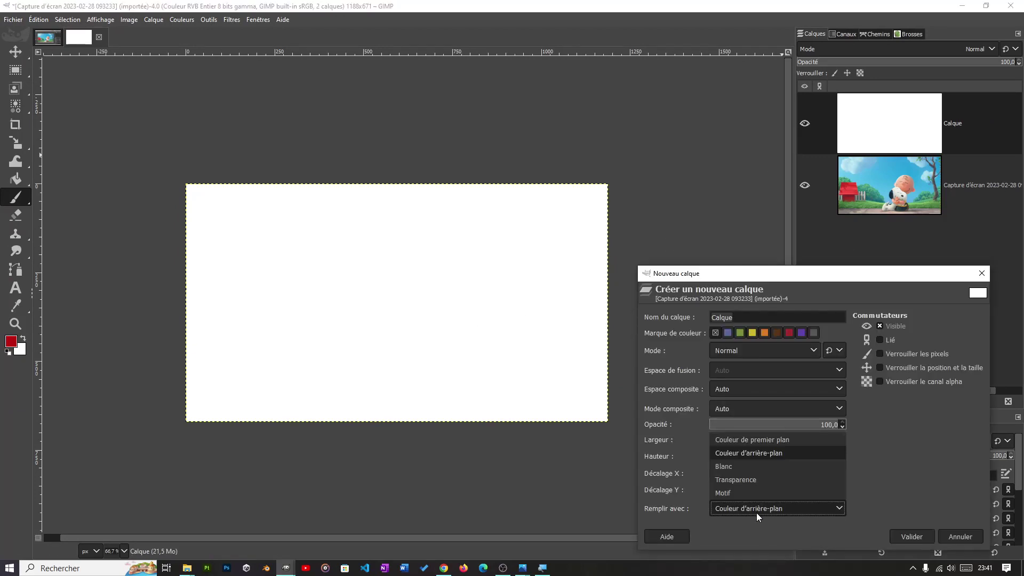
left_click(760, 440)
left_click(906, 539)
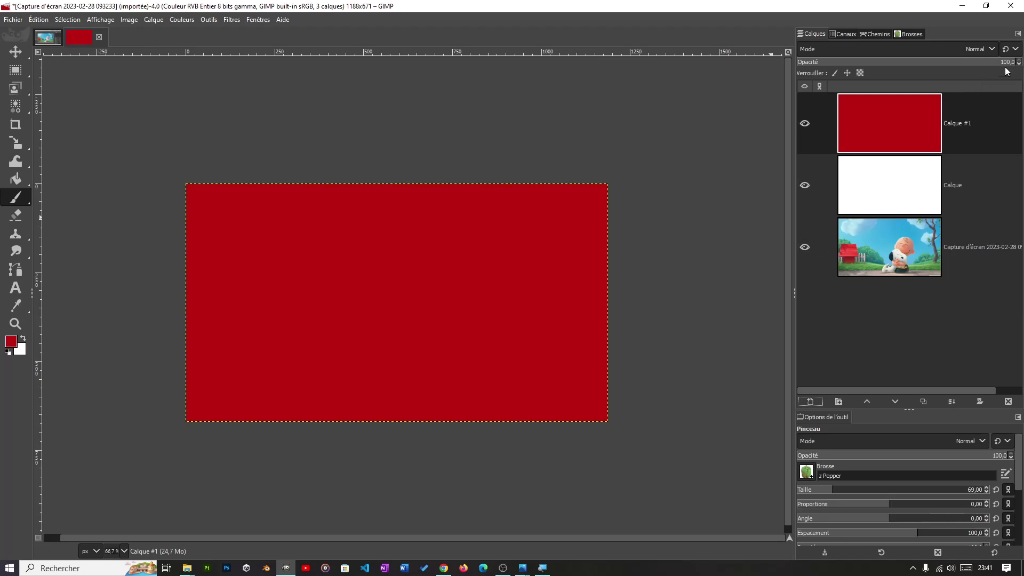
- Lower the red layer's opacity to 46.5, and hide and show again the white and red layers
left_click_drag(1005, 62, 897, 69)
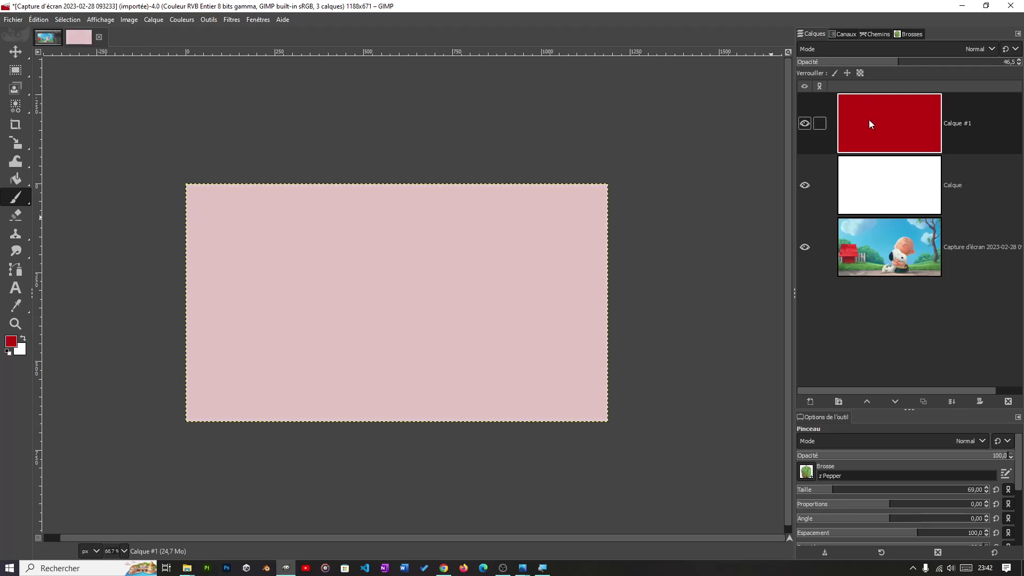
left_click(803, 185)
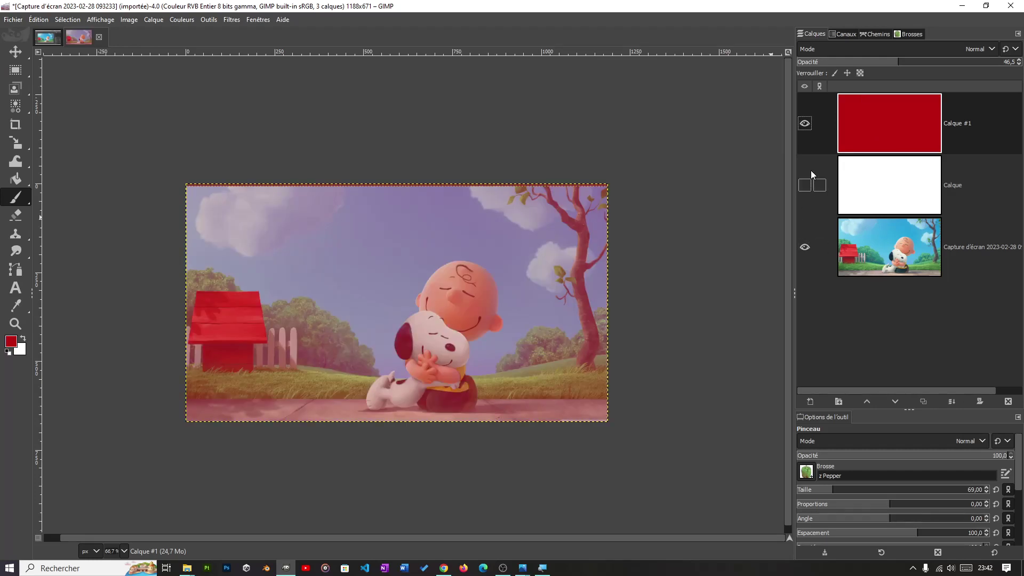
left_click(805, 126)
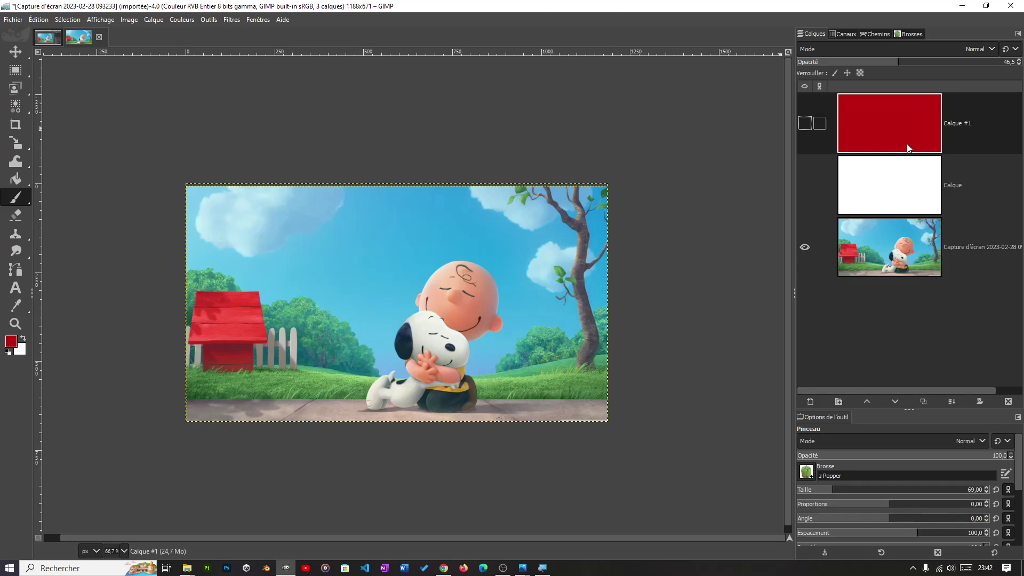
left_click(804, 123)
left_click(804, 185)
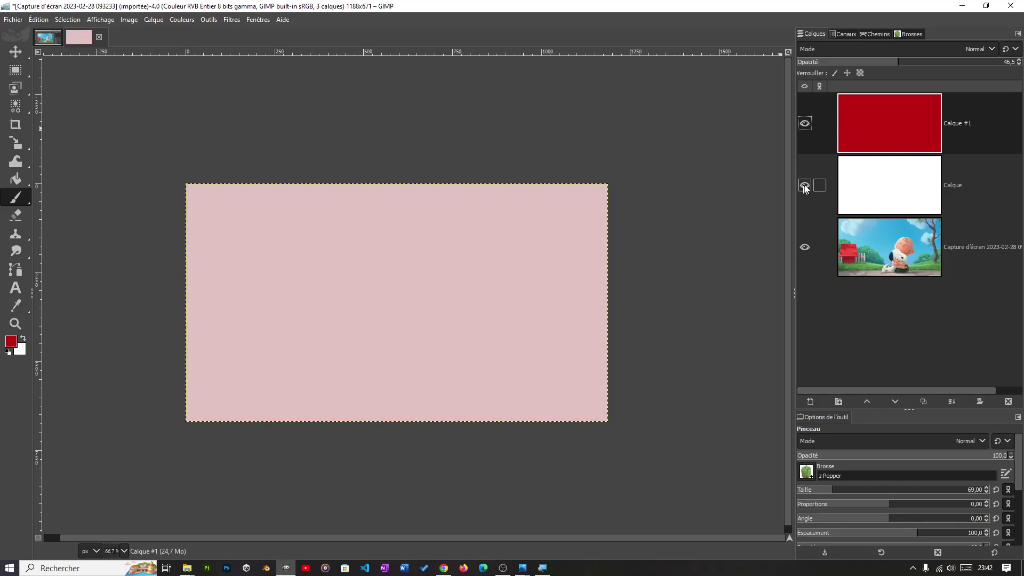
- Lower the white Calque layer's opacity to 54.7
left_click(896, 181)
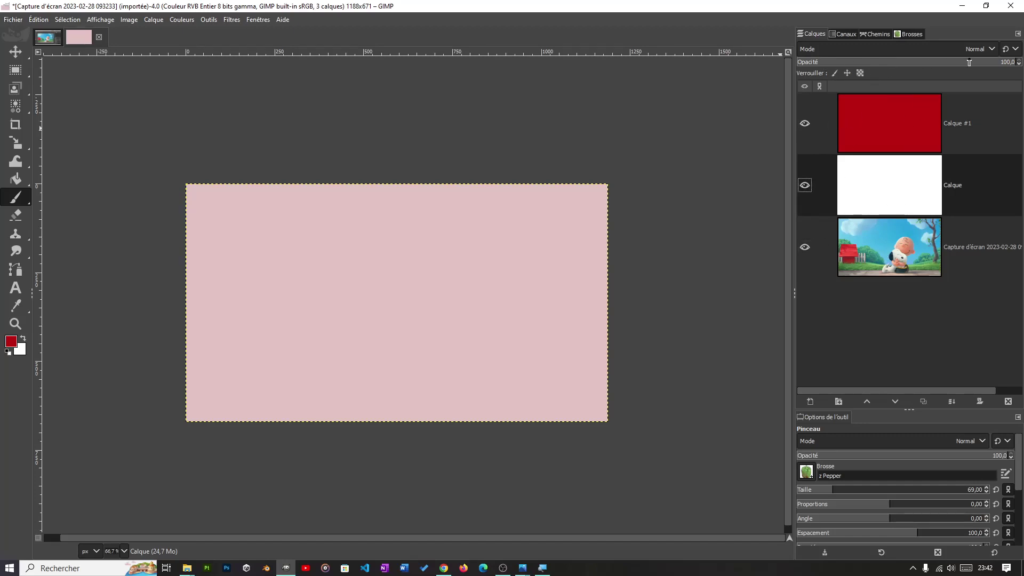
left_click_drag(991, 63, 916, 60)
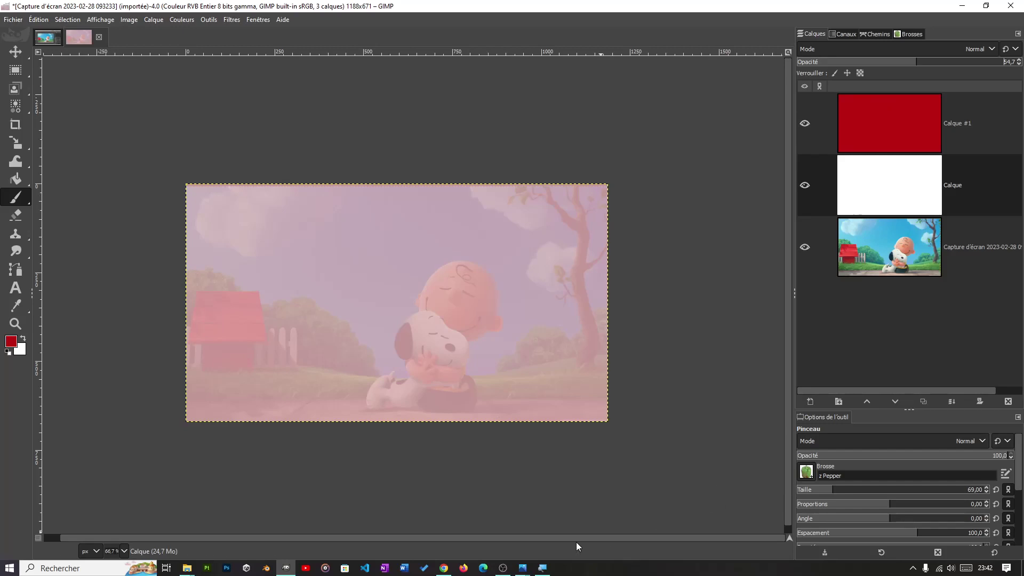
- Switch to Photos to check the small layer thumbnail in the Capture d'écran screenshot, and return to GIMP
mouse_move(524, 570)
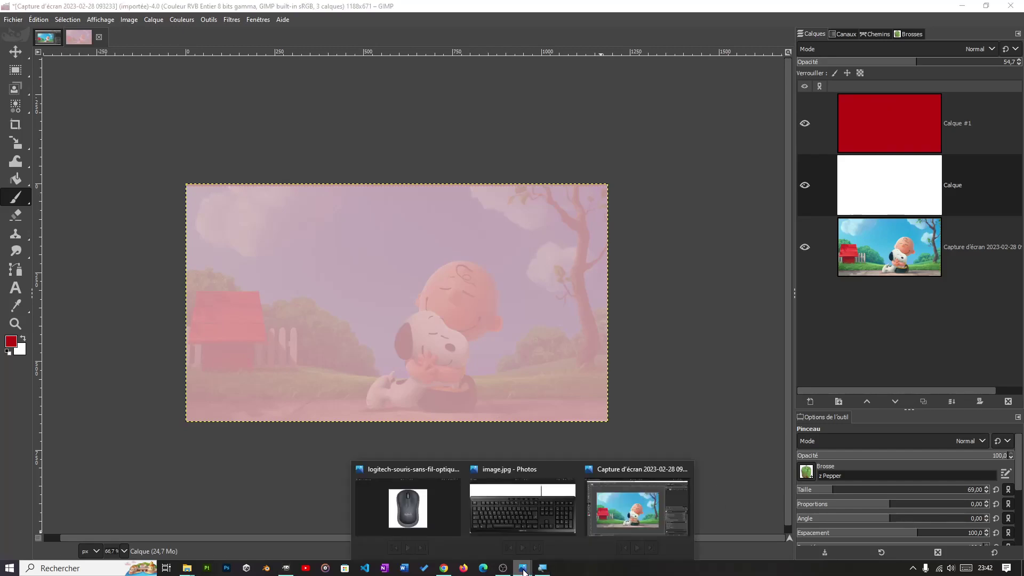
left_click(661, 540)
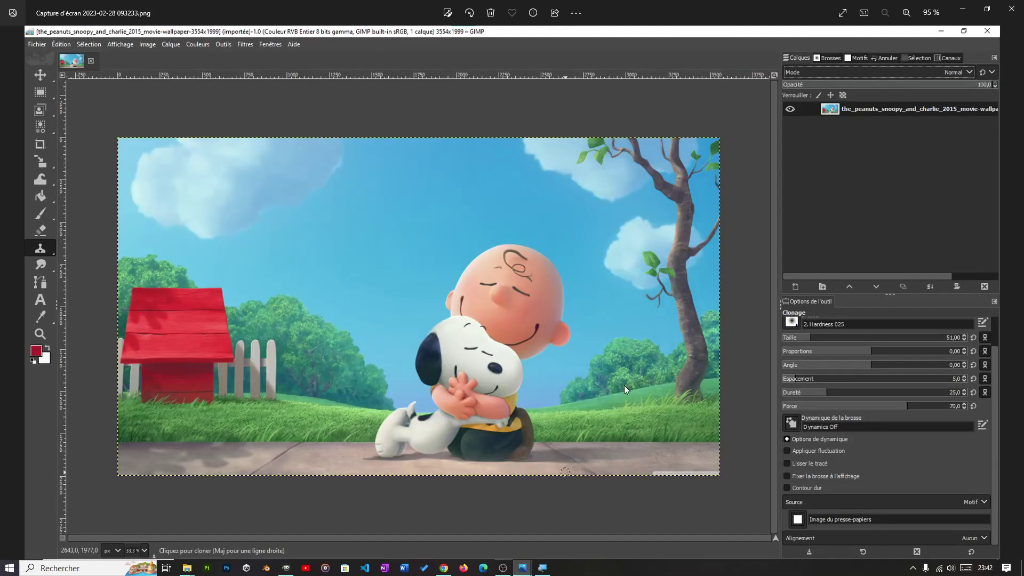
left_click(286, 568)
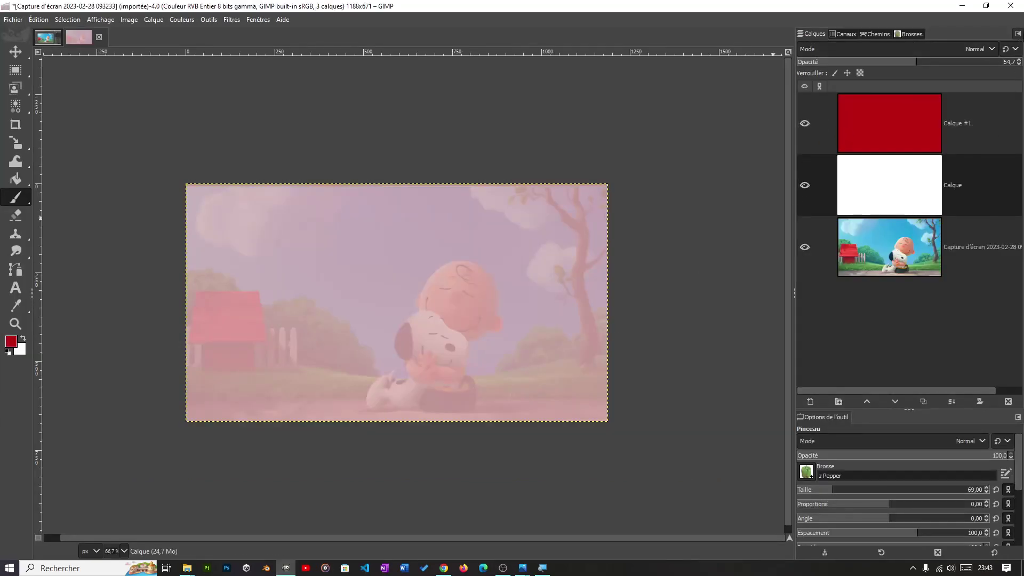
- Reduce the layer preview size to Petite
left_click(1018, 34)
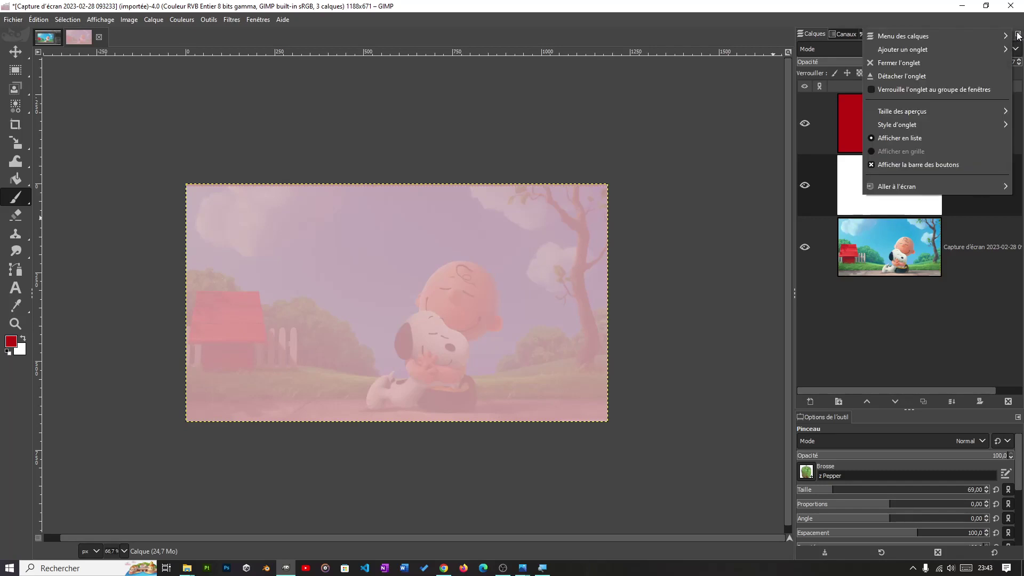
mouse_move(901, 113)
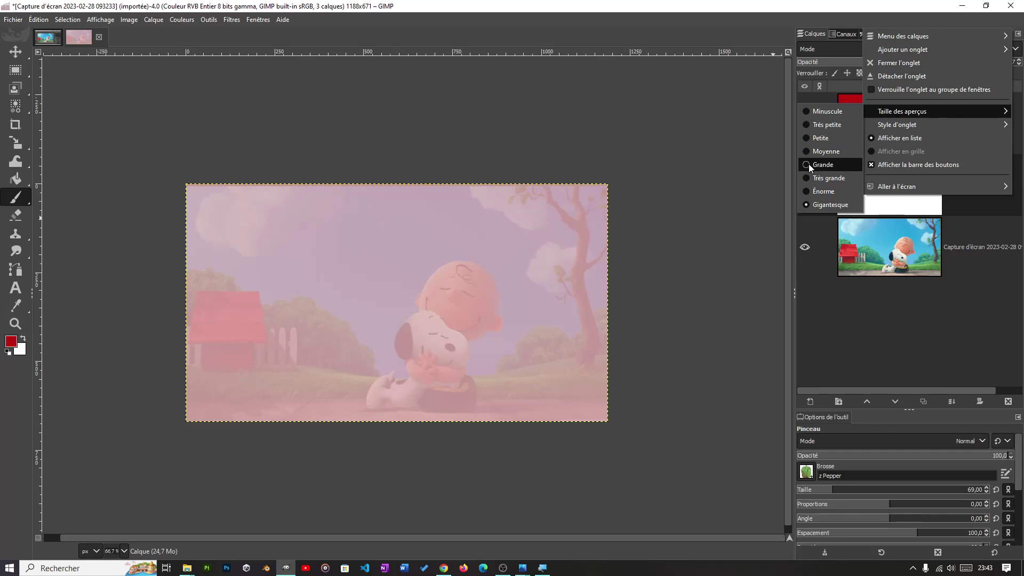
left_click(820, 138)
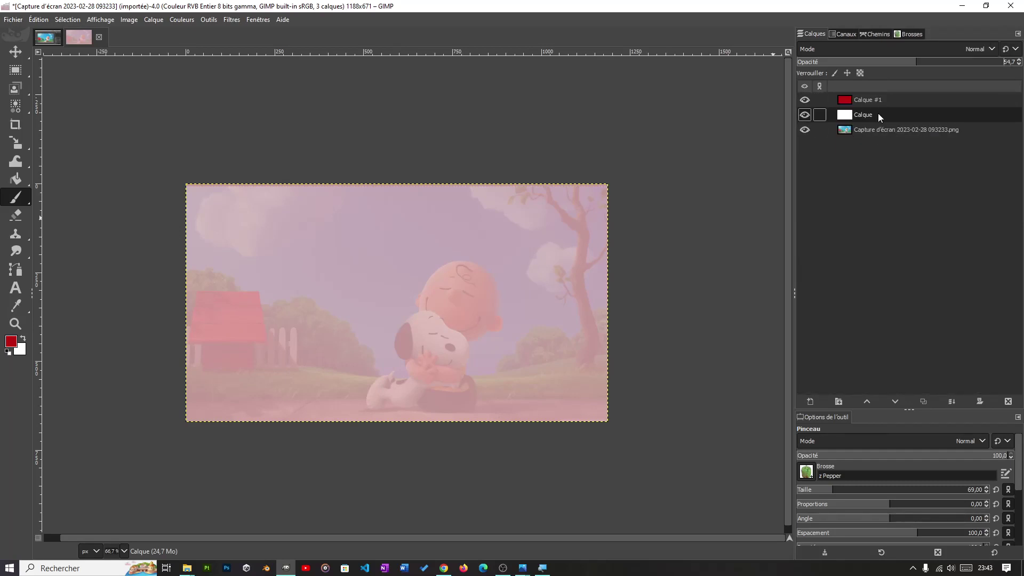
- Set the layer preview size to Moyenne
left_click(1014, 34)
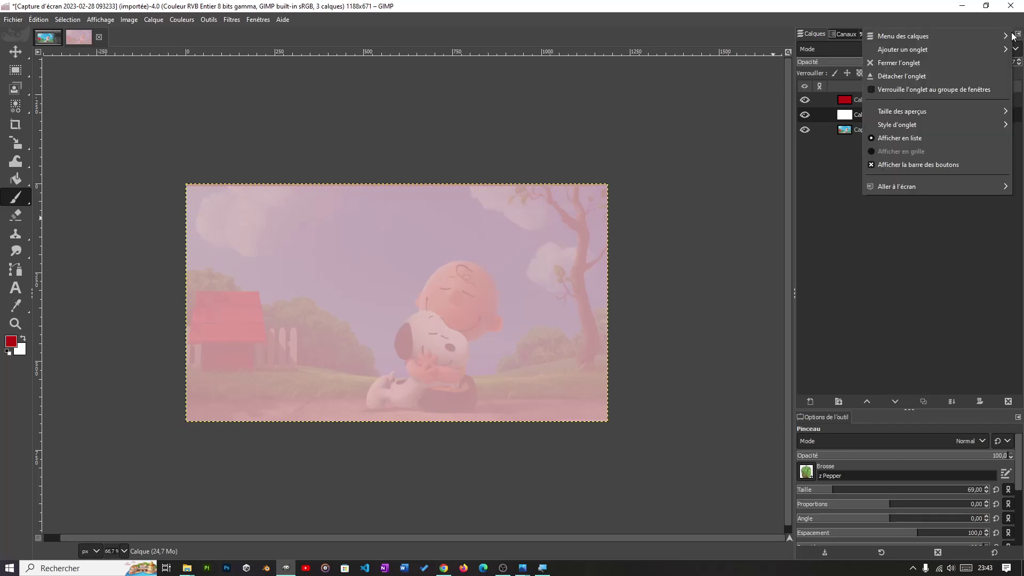
mouse_move(904, 109)
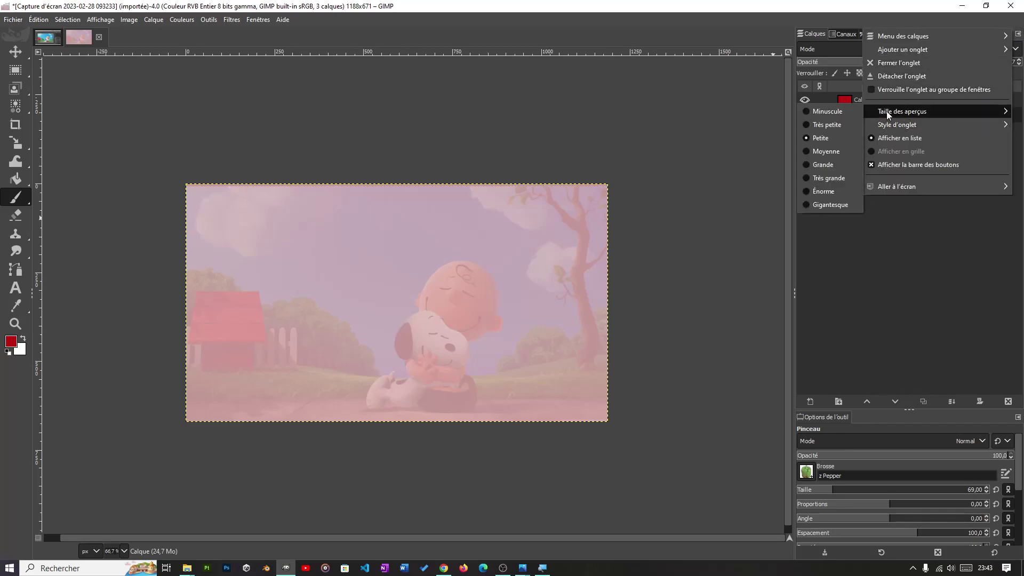
left_click(822, 152)
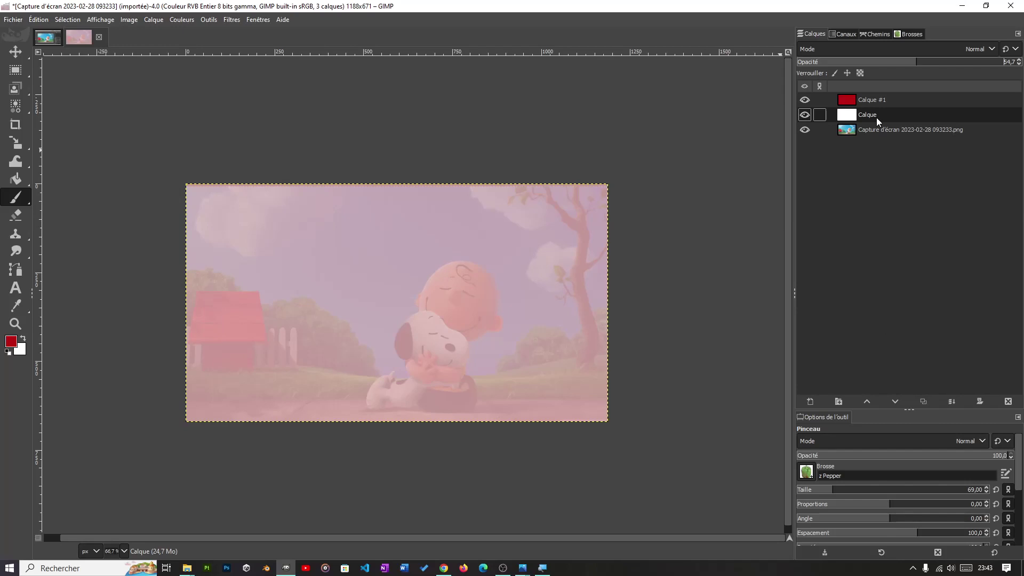
- Hide and show again the red and white layers, and delete the red Calque #1 layer
left_click(875, 101)
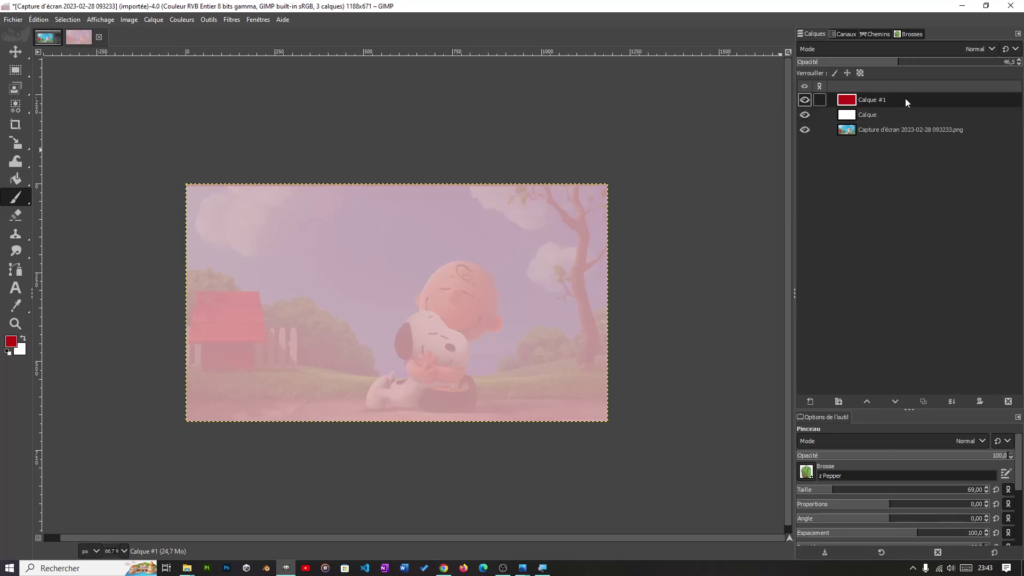
left_click(804, 100)
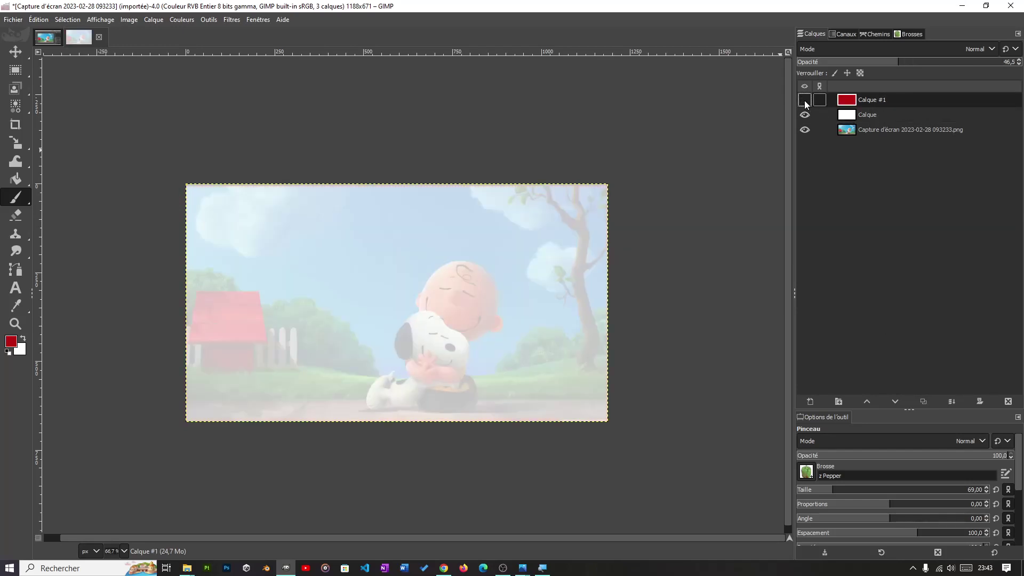
left_click(804, 115)
left_click(804, 115)
left_click(804, 99)
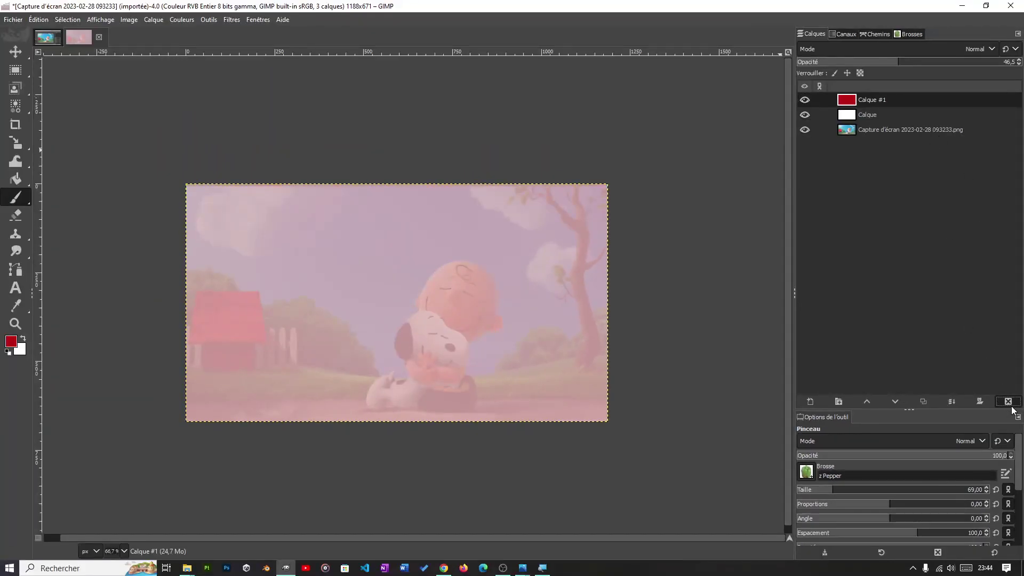
left_click(1006, 402)
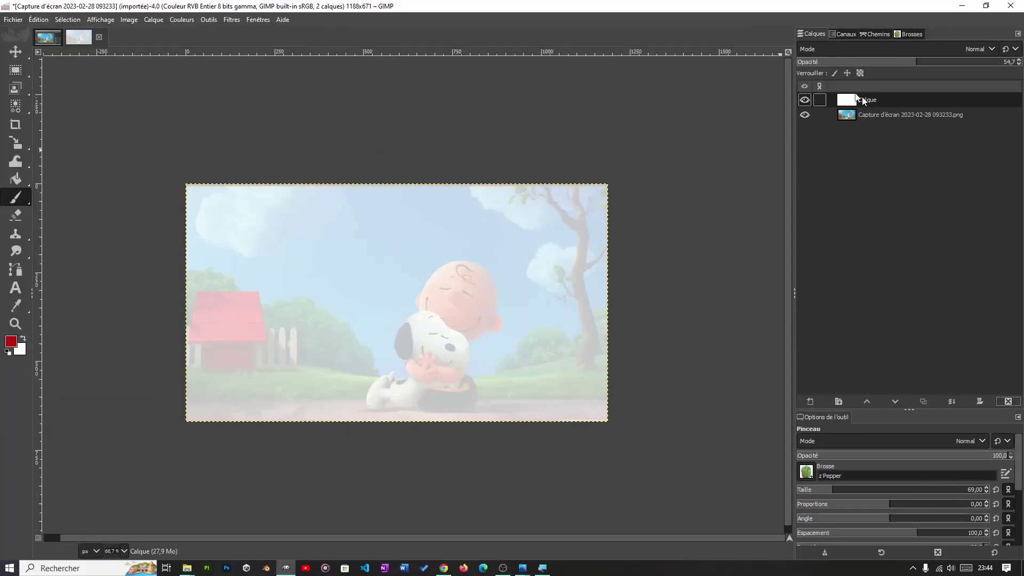
- Look through the commands available for the white Calque layer and view the Logitech mouse picture in Photos before returning to GIMP
right_click(906, 97)
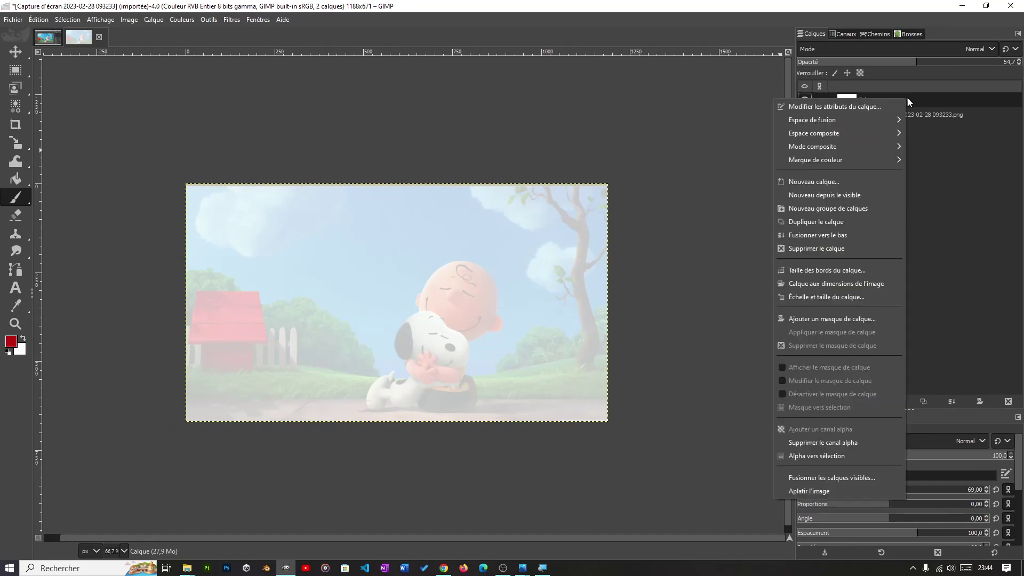
left_click(927, 101)
right_click(927, 102)
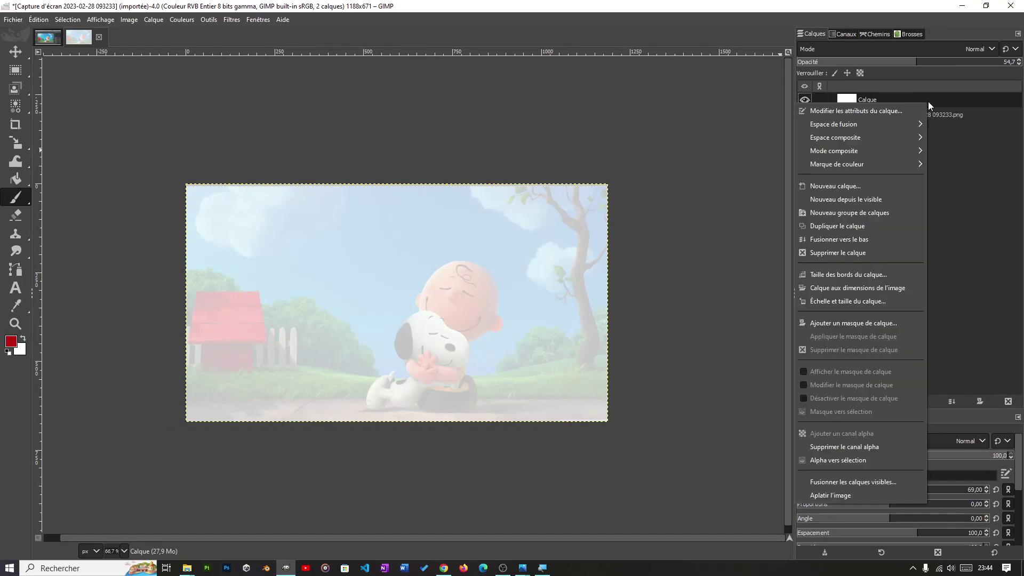
left_click(967, 242)
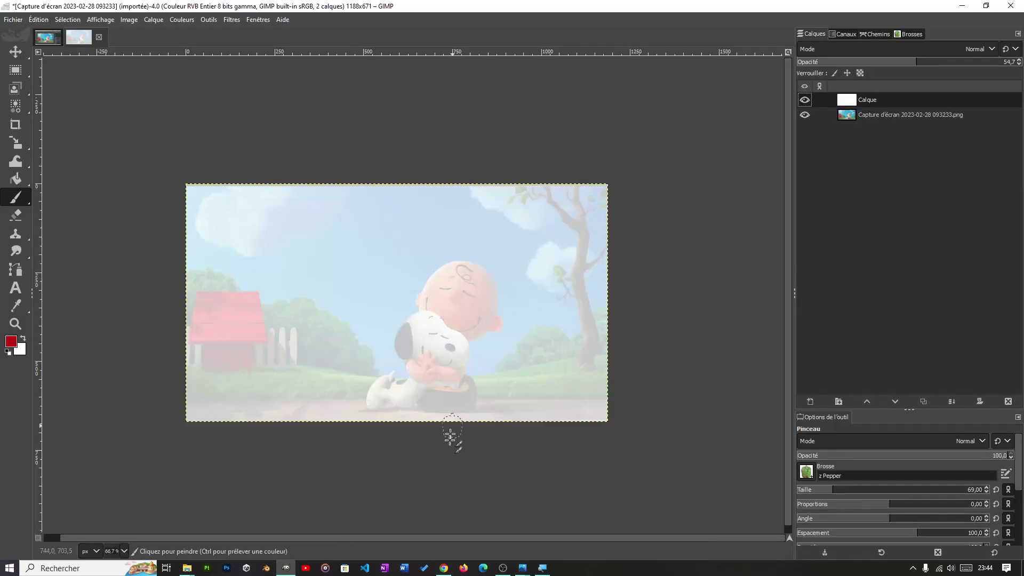
mouse_move(525, 569)
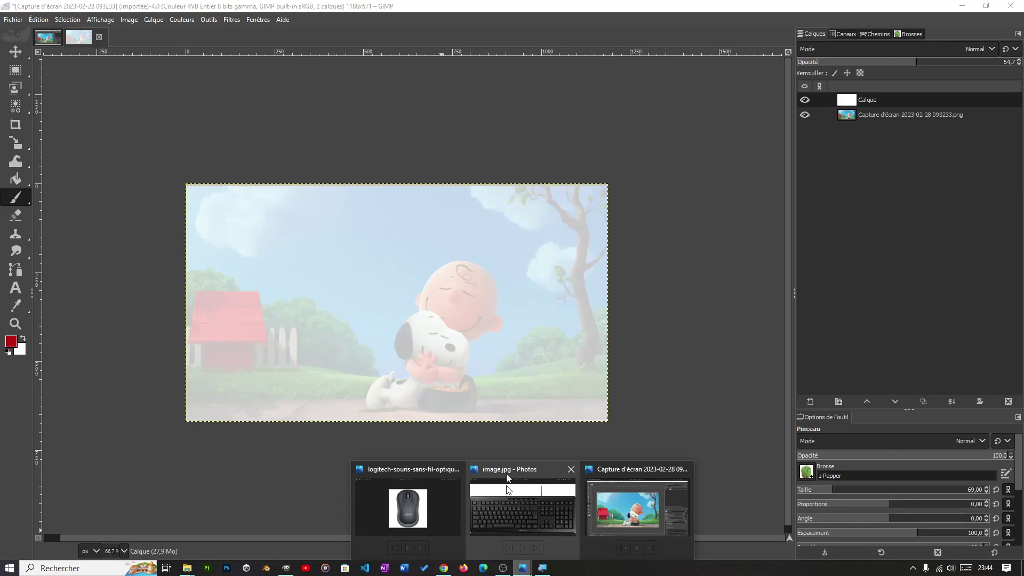
left_click(408, 504)
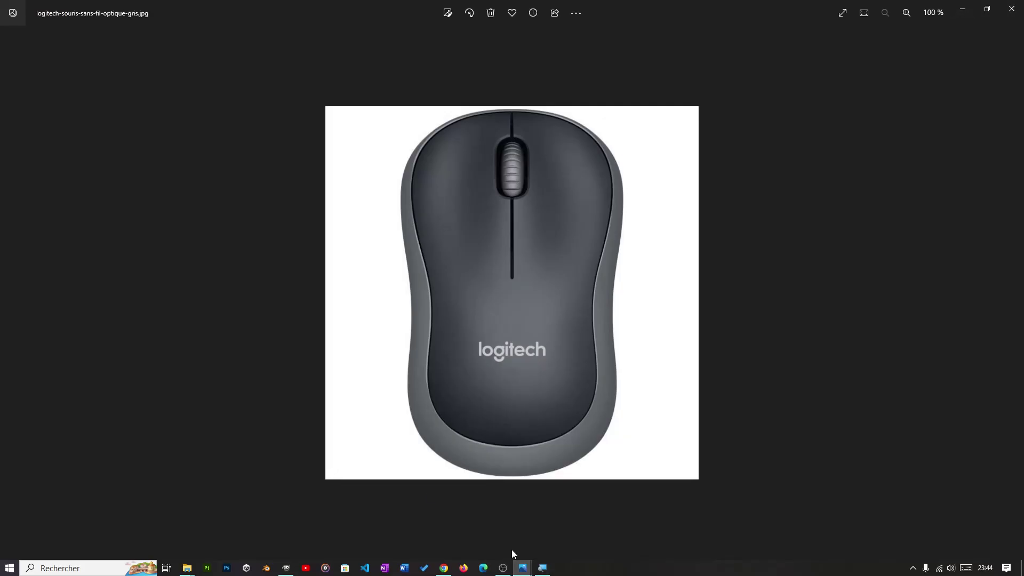
left_click(286, 568)
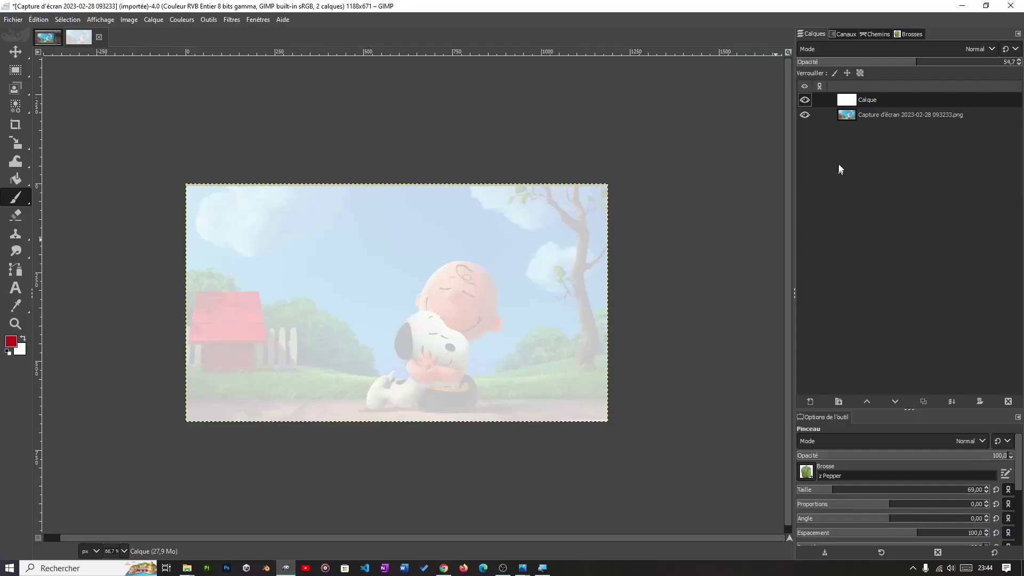
right_click(902, 97)
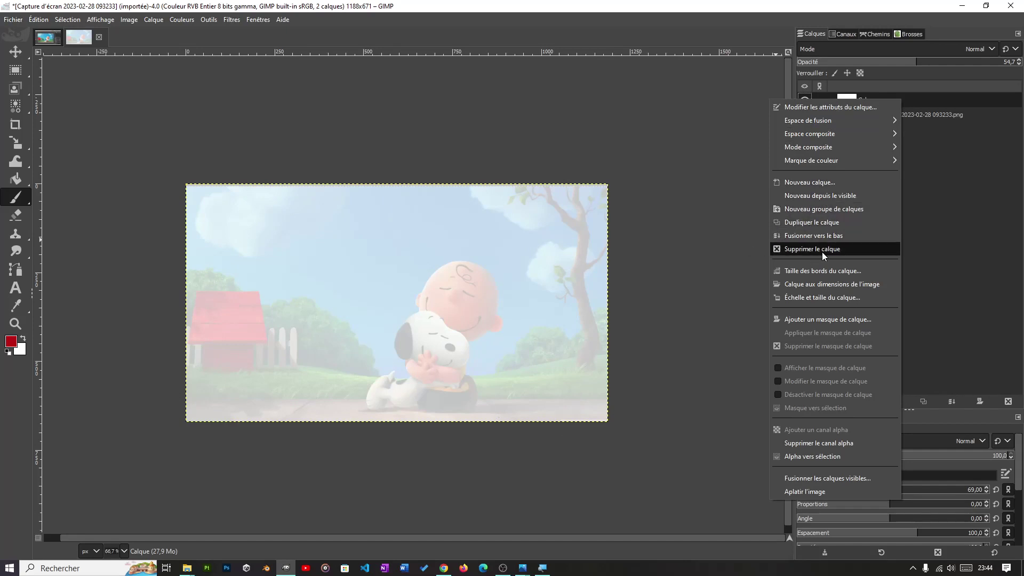
left_click(675, 198)
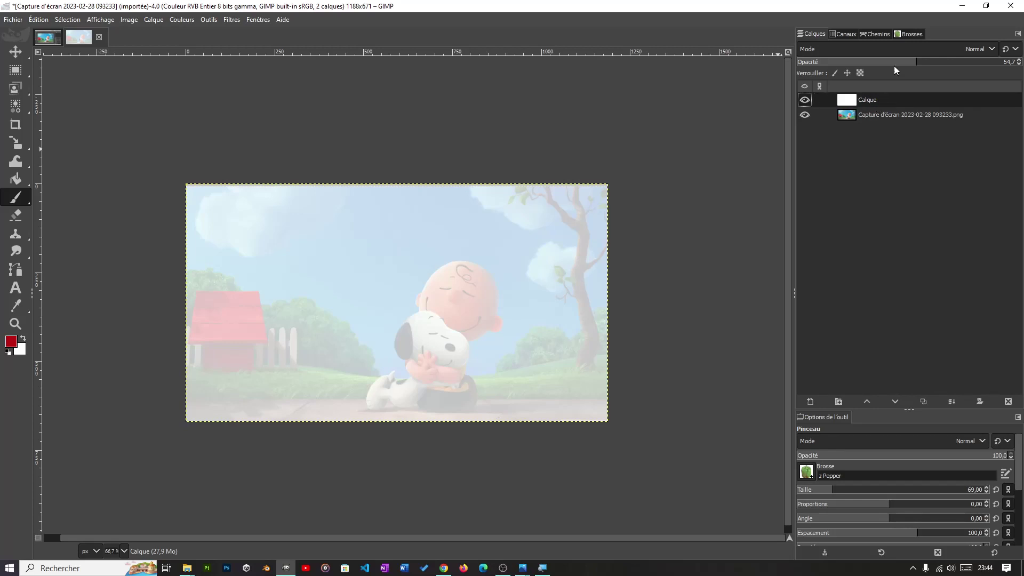
- Lower the white Calque layer's opacity to 24,6 and merge it down into the Capture d'écran layer
left_click_drag(893, 64, 1018, 63)
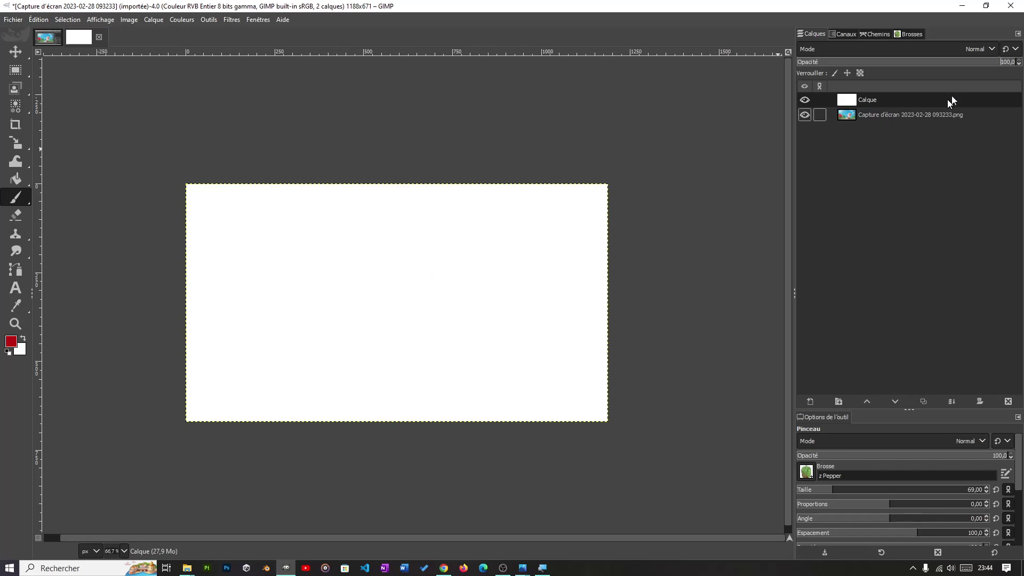
left_click_drag(987, 64, 850, 65)
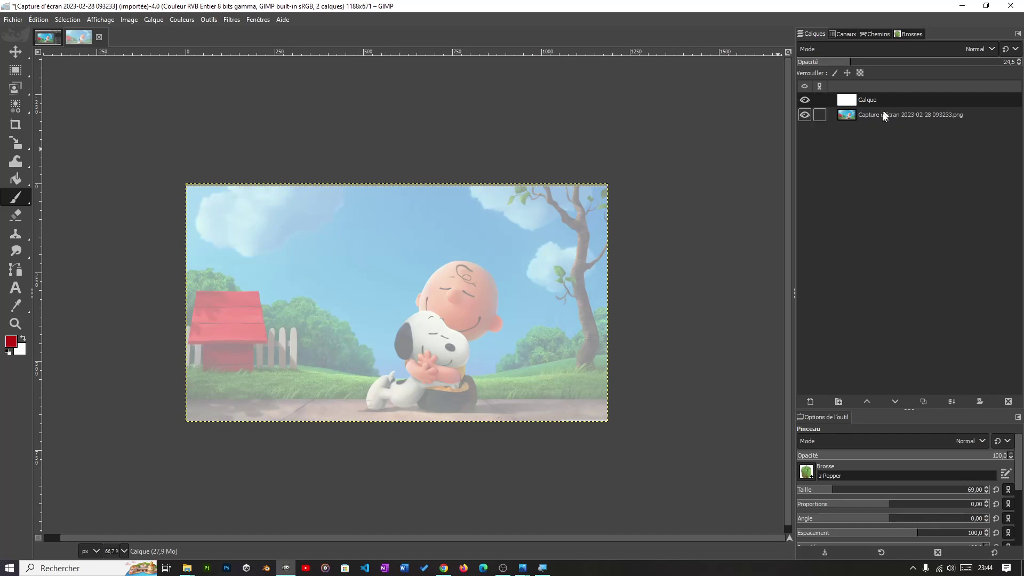
right_click(897, 98)
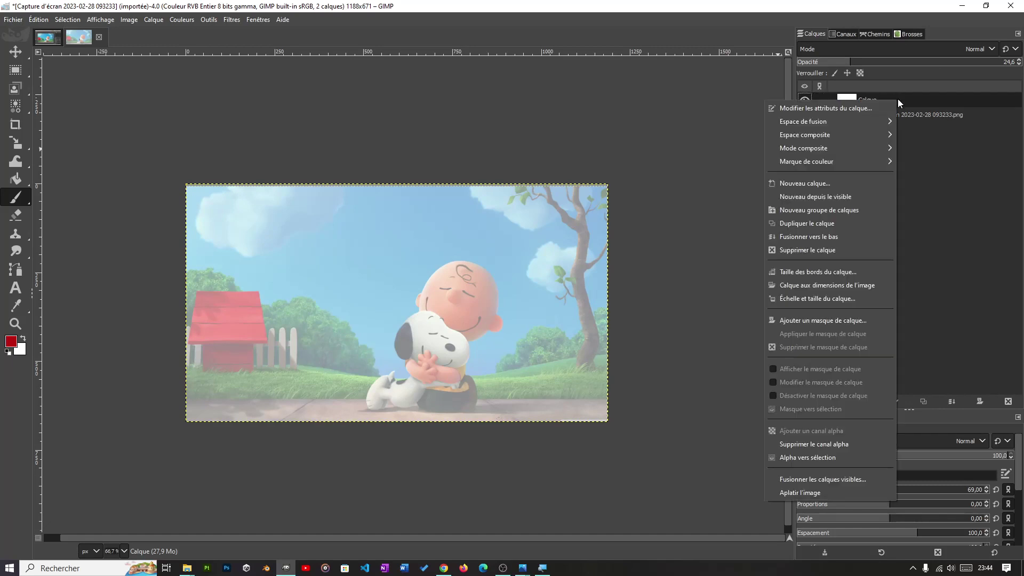
left_click(910, 99)
right_click(910, 98)
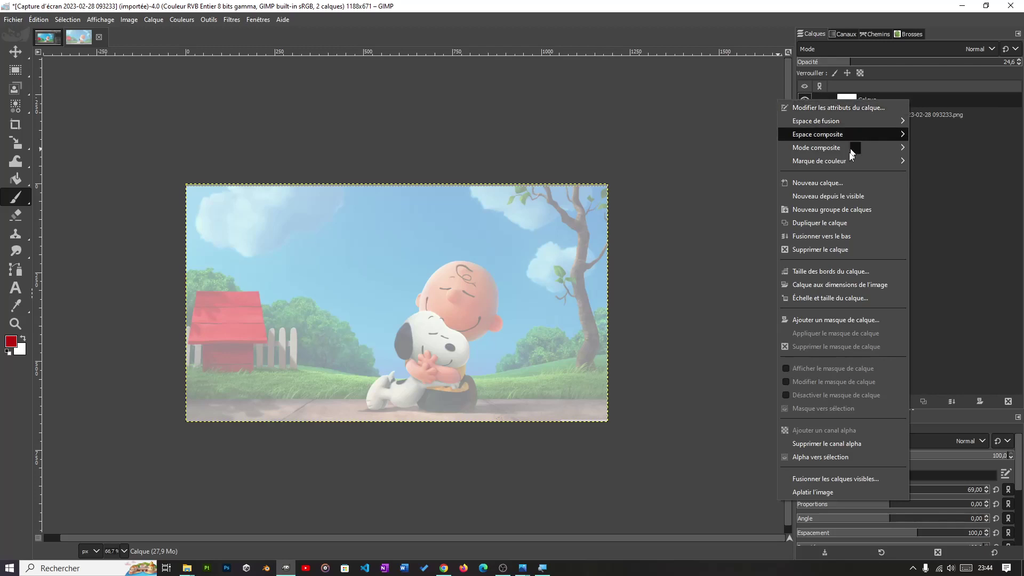
left_click(832, 238)
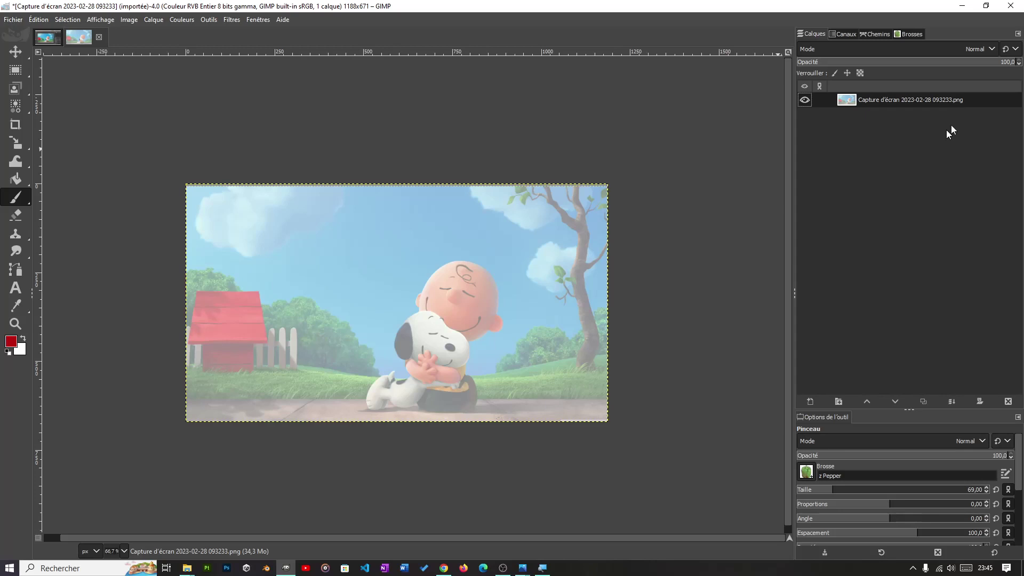
- Create a 1188 × 671 px layer filled with the red foreground colour and move it below the Capture d'écran layer
left_click(810, 402)
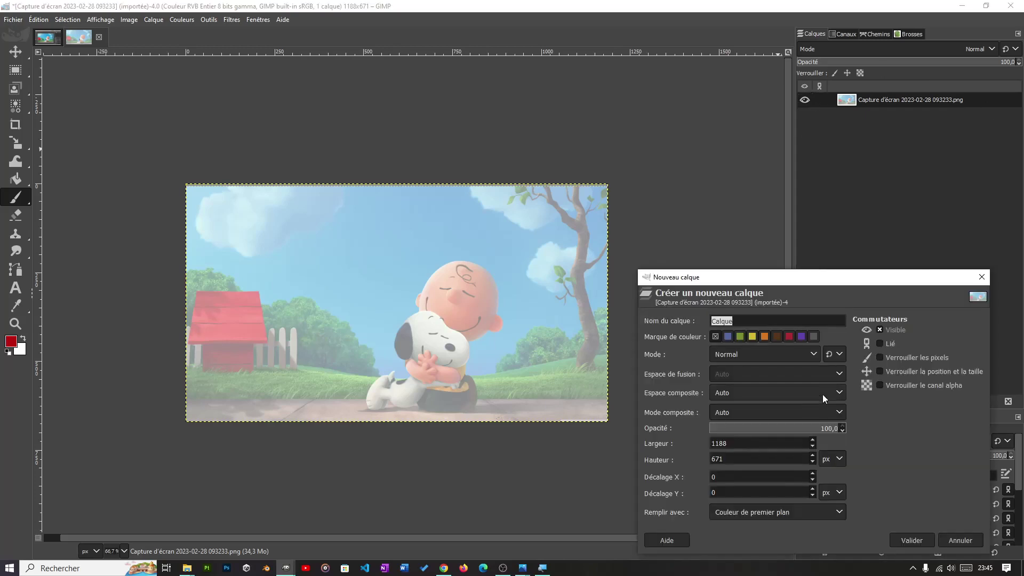
left_click(911, 540)
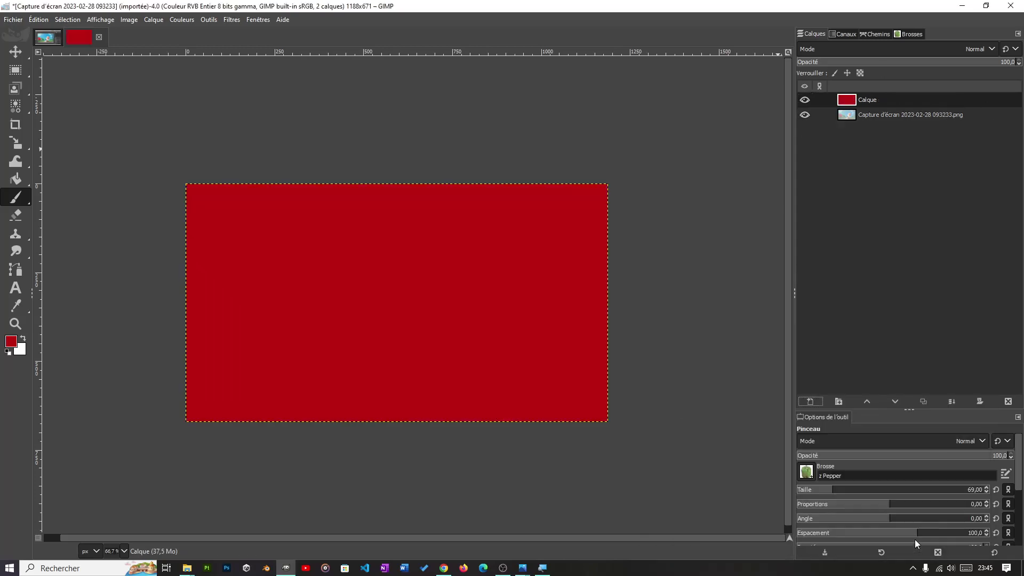
left_click(890, 98)
left_click(894, 401)
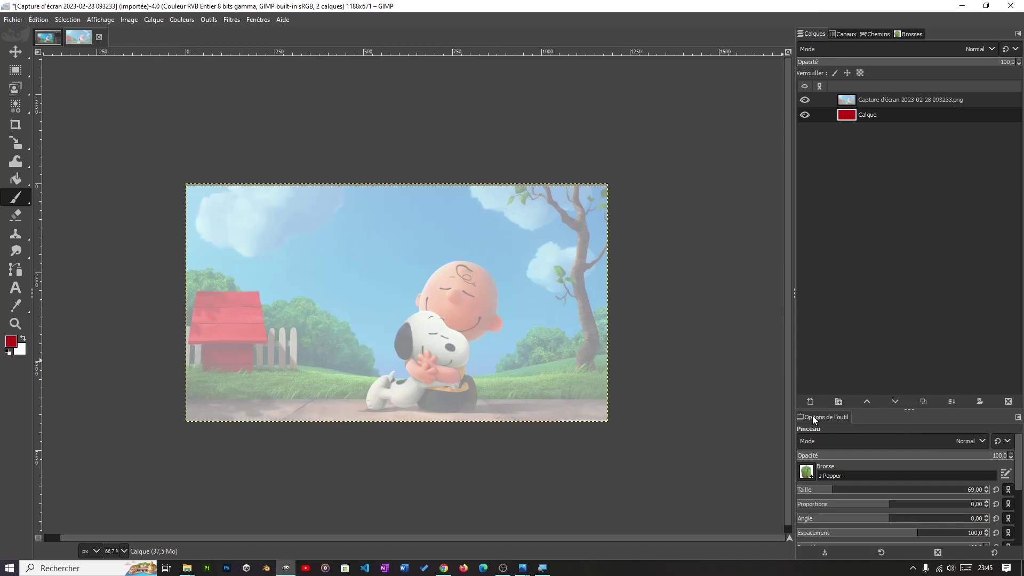
- Create a layer group and reorder the stack so the group sits between the Capture d'écran and red layers
left_click(838, 403)
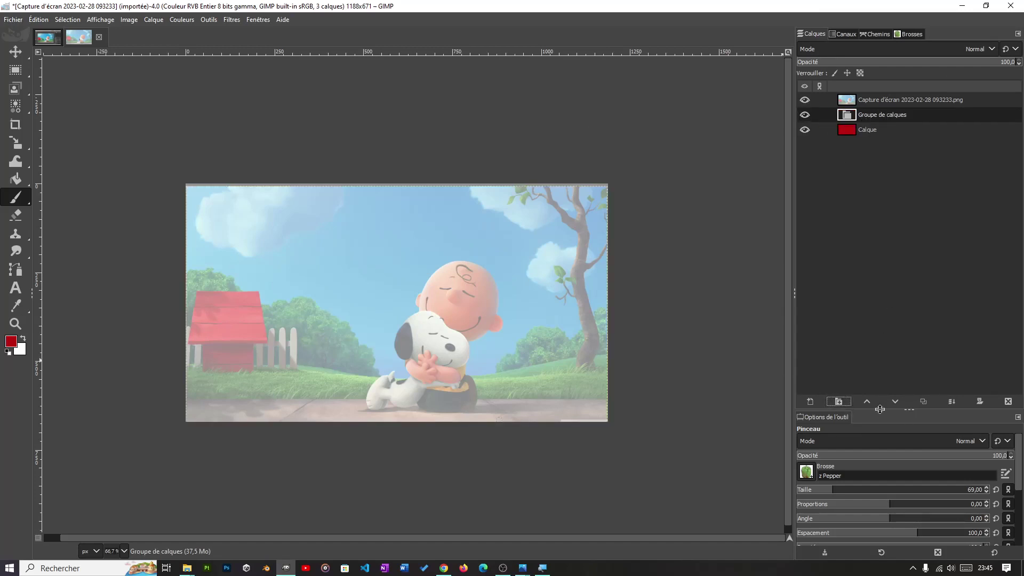
left_click(898, 405)
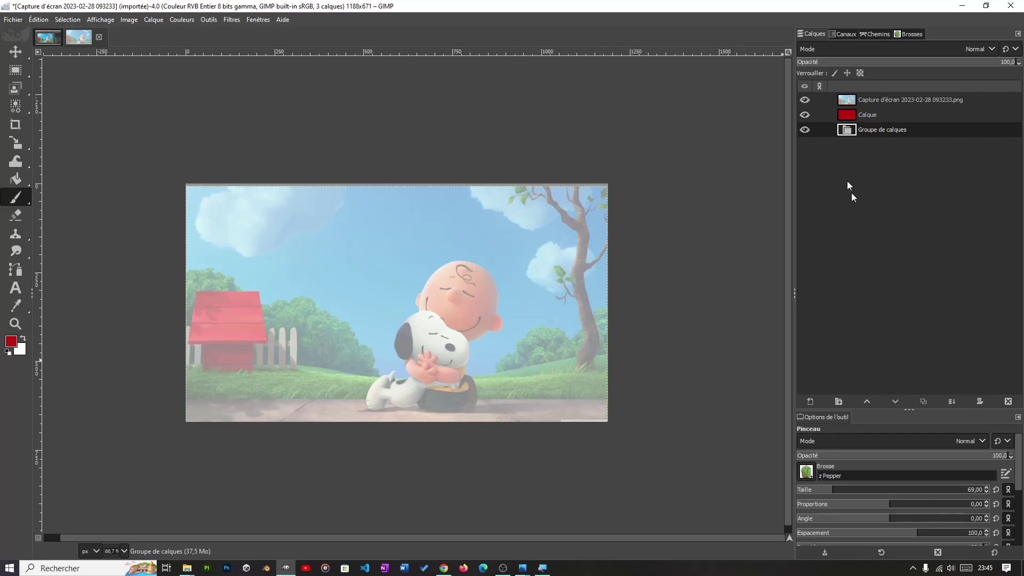
left_click(901, 99)
mouse_move(900, 119)
left_mouse_down()
mouse_move(891, 116)
mouse_move(901, 140)
mouse_move(891, 136)
left_mouse_up()
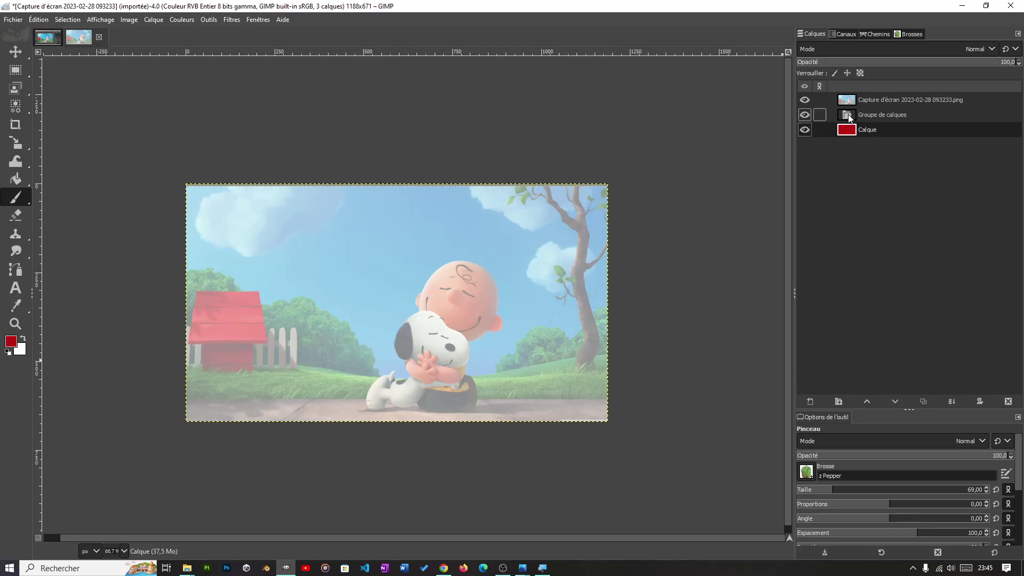
- Delete the layer group and the red Calque layer
right_click(900, 117)
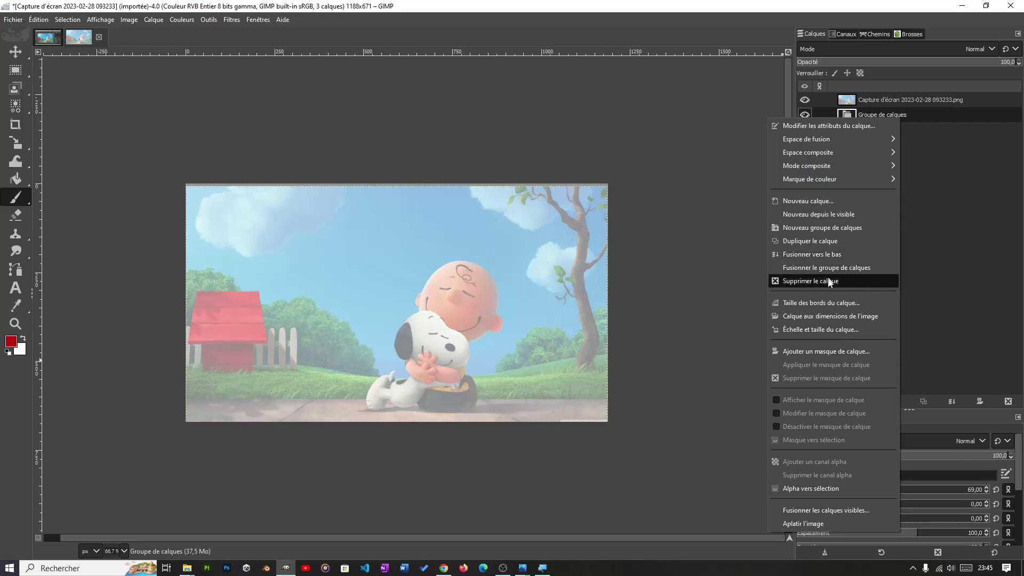
left_click(802, 282)
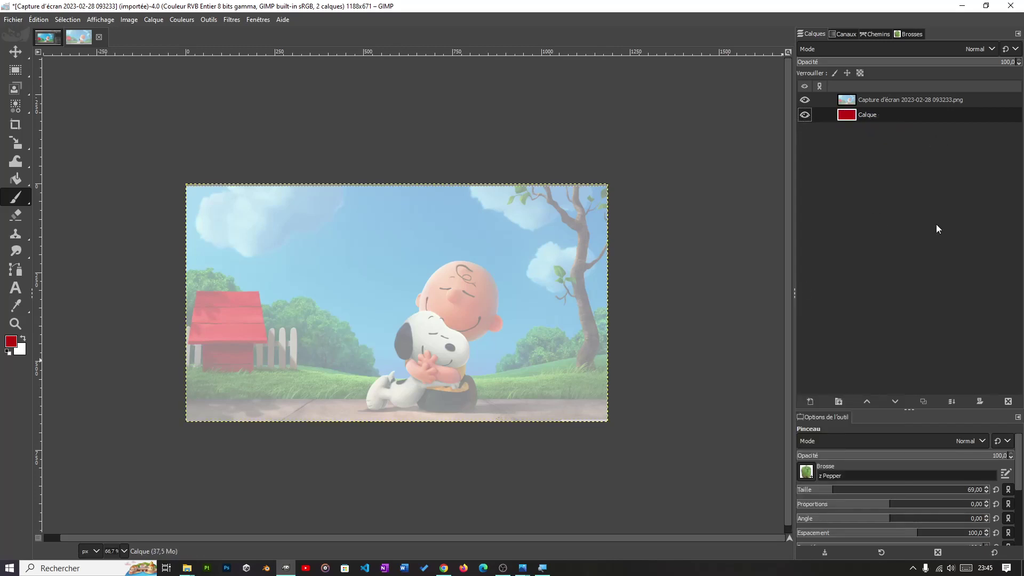
right_click(907, 115)
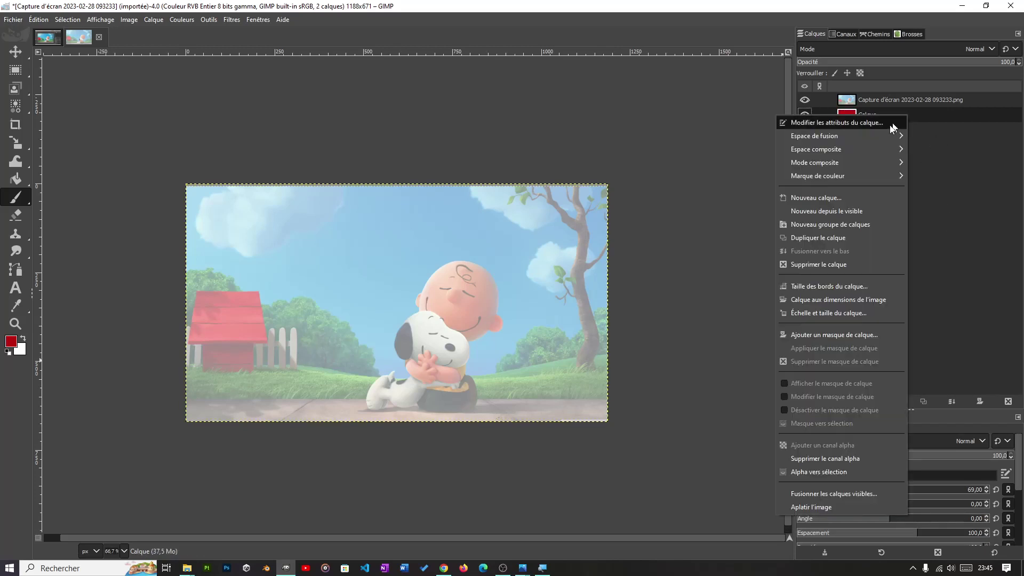
left_click(821, 264)
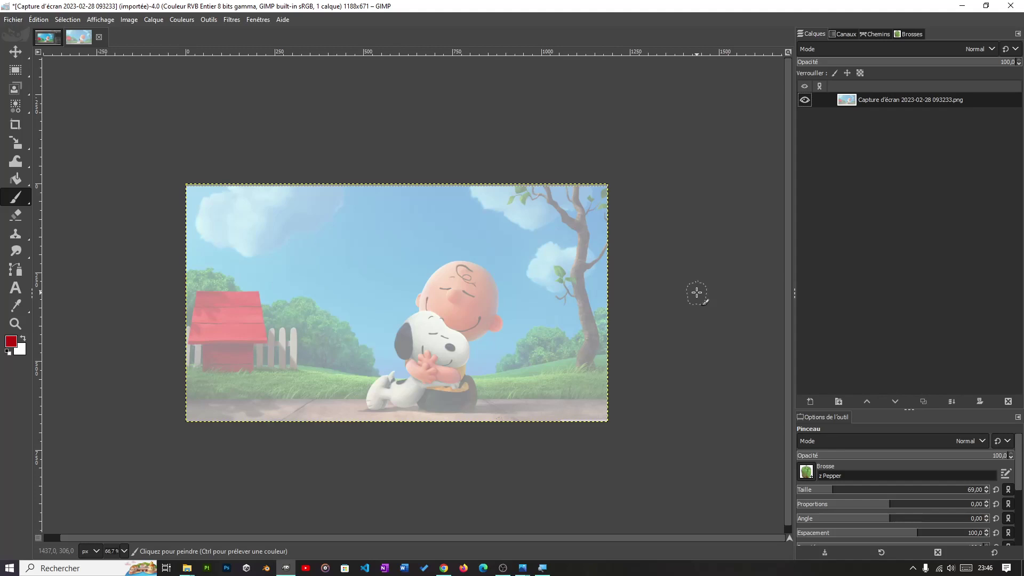
- Paint a row of green peppers across the sky and a single pepper beside the cloud with the Paintbrush
mouse_move(22, 199)
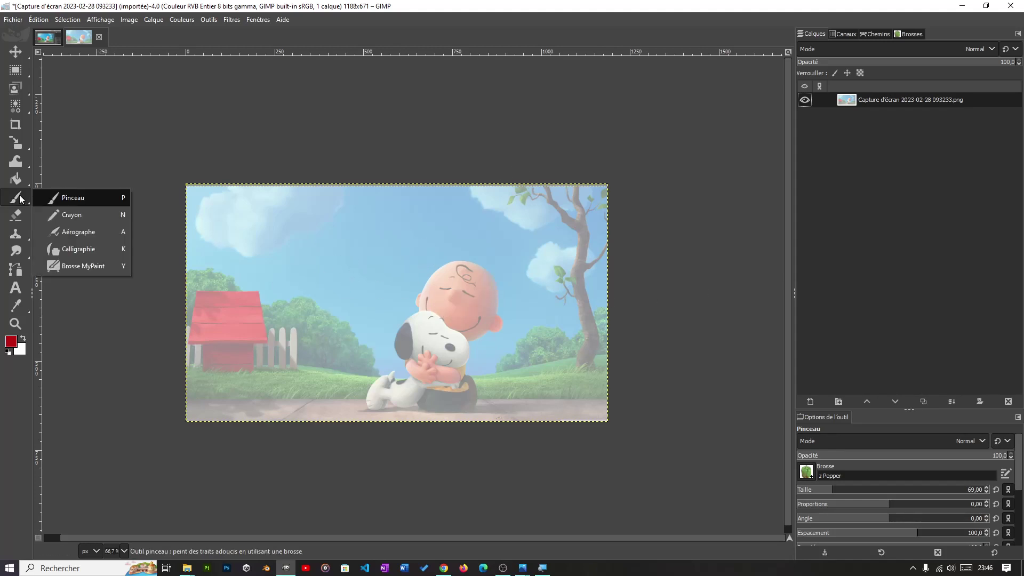
left_click_drag(318, 247, 396, 235)
left_click(257, 227)
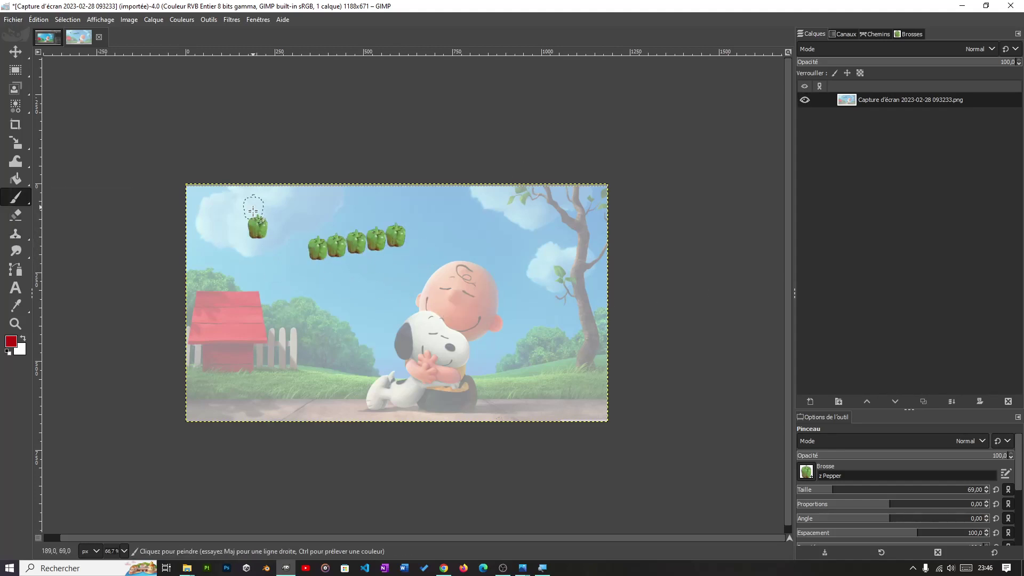
- Select the Pencil 01 brush and paint red strokes below the tree, near the fence and on the cloud
left_click(910, 34)
left_click(860, 127)
mouse_move(557, 328)
left_mouse_down()
mouse_move(559, 360)
mouse_move(588, 362)
mouse_move(548, 396)
mouse_move(586, 387)
left_mouse_up()
mouse_move(253, 350)
left_mouse_down()
mouse_move(285, 368)
mouse_move(240, 395)
left_mouse_up()
mouse_move(235, 233)
left_mouse_down()
mouse_move(216, 235)
mouse_move(246, 206)
left_mouse_up()
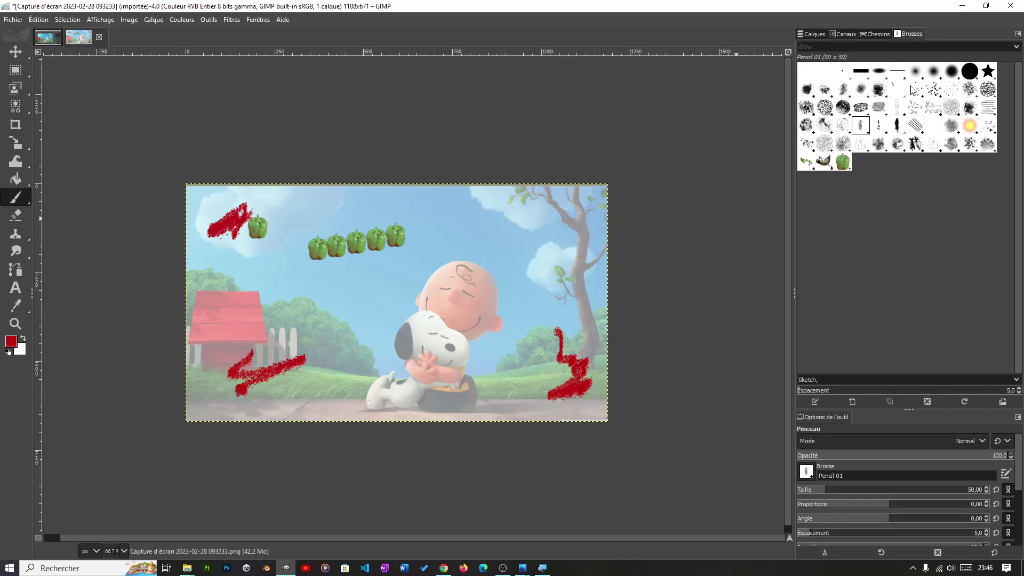
- Select the 2. Star brush and stamp nine red stars across the image
left_click(987, 71)
left_click(567, 219)
left_click(440, 250)
left_click(331, 316)
left_click(264, 291)
left_click(233, 247)
left_click(298, 223)
left_click(309, 222)
left_click(433, 208)
left_click(483, 305)
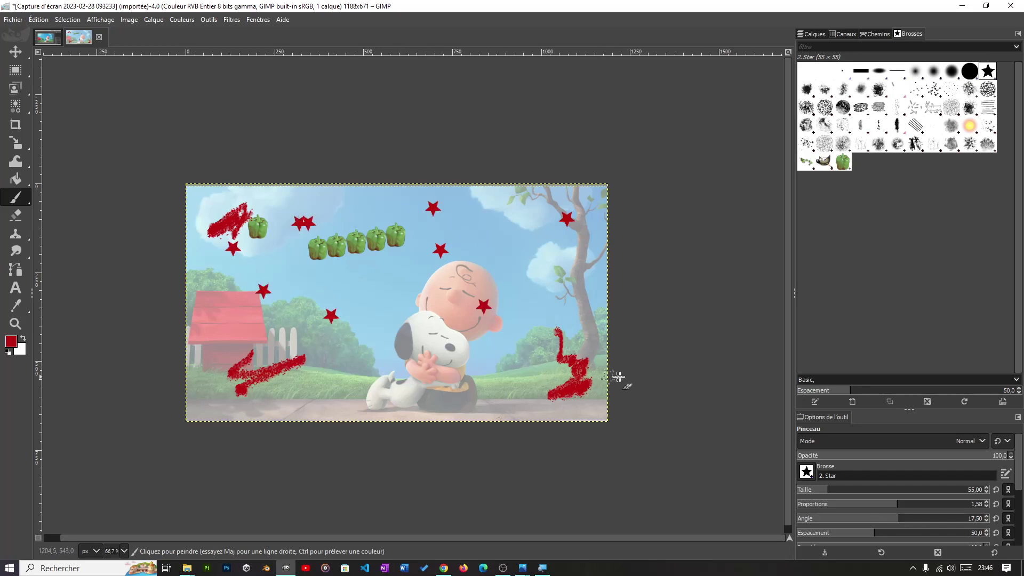
- Start exporting the image and choose the Nouveau dossier folder on the desktop as the destination
left_click(13, 20)
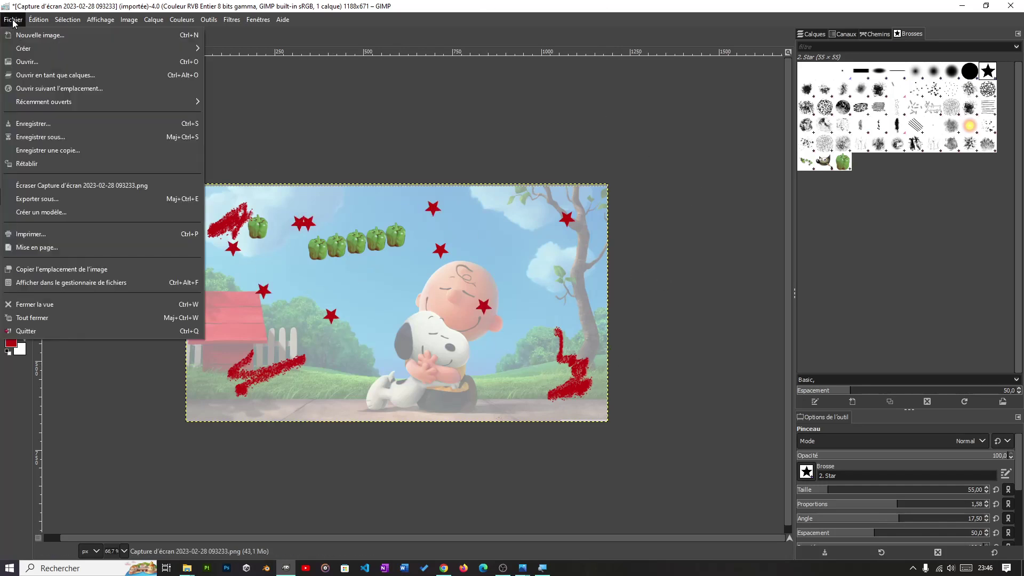
left_click(56, 198)
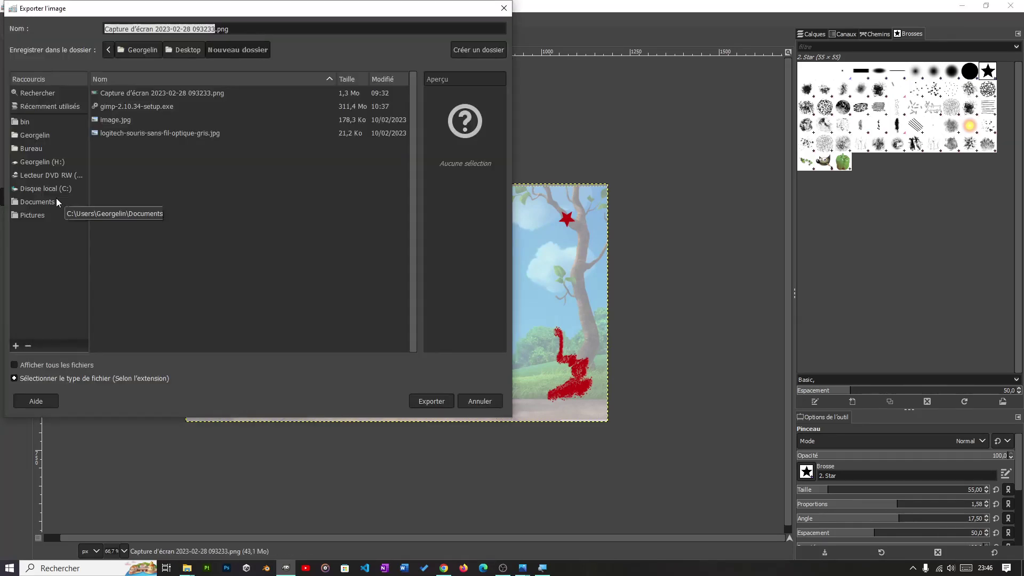
left_click(36, 148)
double_click(119, 105)
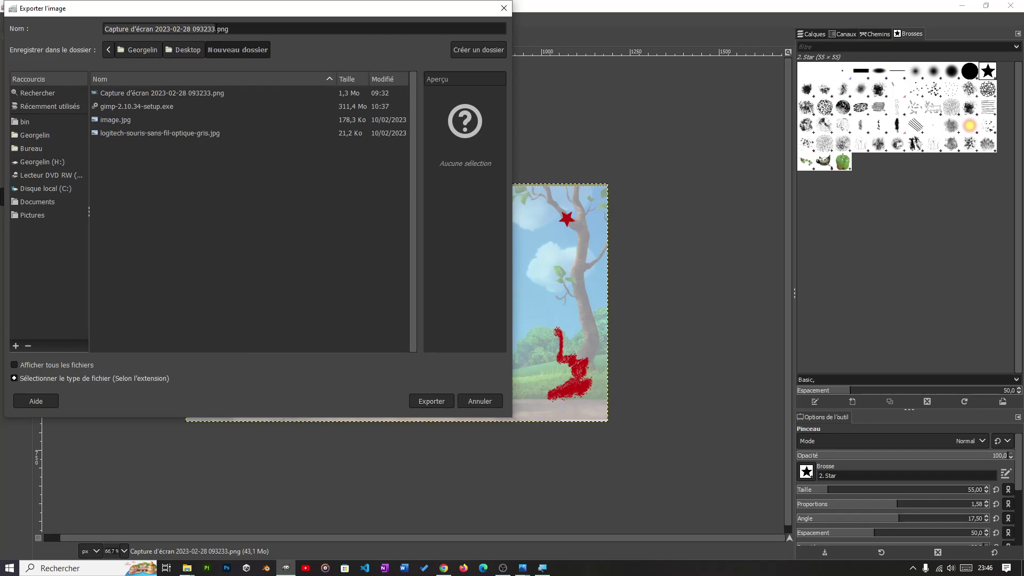
- Replace the default export file name with XP, keeping the .png extension
left_click(219, 31)
key("BackSpace")
key("BackSpace")
key("BackSpace")
key("BackSpace")
key("BackSpace")
key("BackSpace")
key("BackSpace")
key("BackSpace")
key("BackSpace")
key("BackSpace")
key("BackSpace")
key("BackSpace")
key("BackSpace")
key("BackSpace")
key("BackSpace")
key("BackSpace")
key("BackSpace")
key("BackSpace")
key("BackSpace")
key("BackSpace")
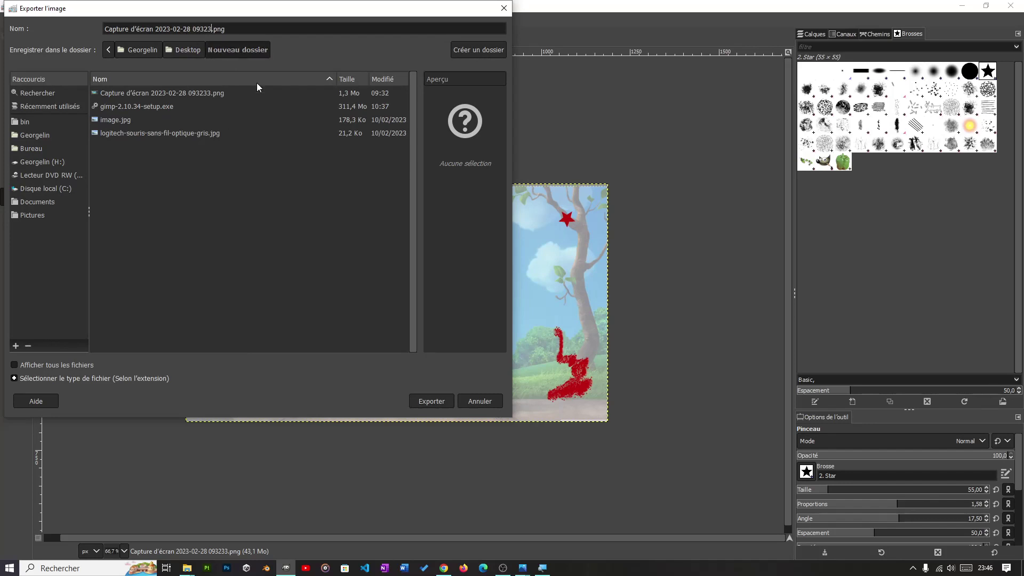
key("BackSpace")
key("BackSpace")
key("BackSpace")
key("BackSpace")
key("BackSpace")
key("BackSpace")
key("BackSpace")
key("BackSpace")
key("BackSpace")
key("BackSpace")
key("BackSpace")
key("BackSpace")
key("BackSpace")
key("BackSpace")
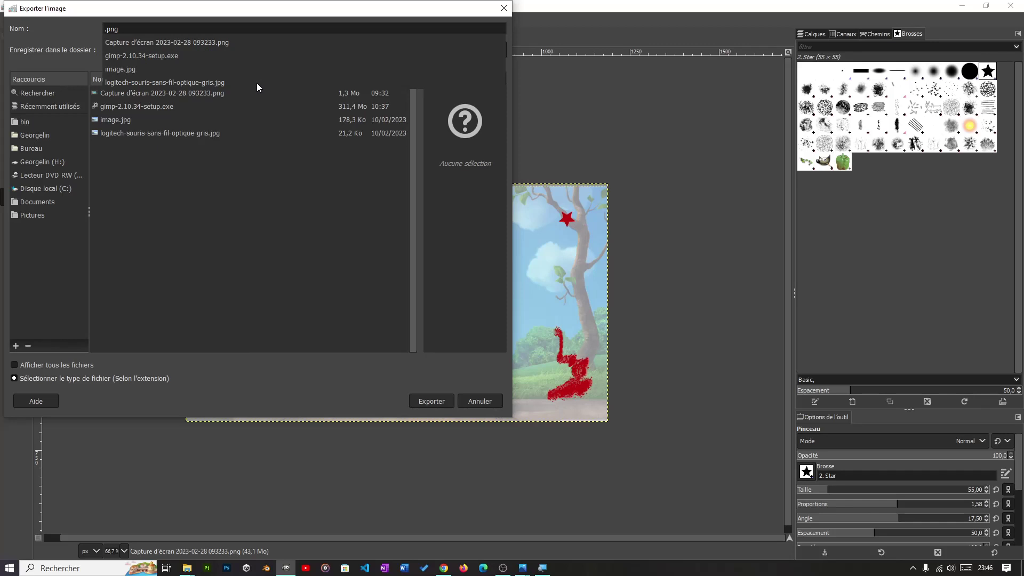
type("XH")
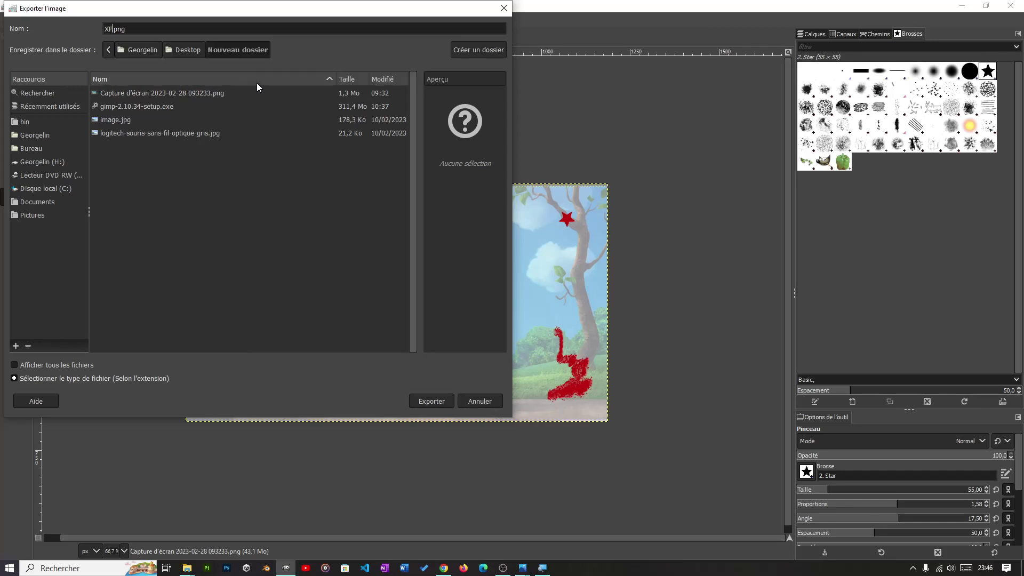
- Export XP.png to the Nouveau dossier folder with compression level 9 and the default PNG options
left_click_drag(270, 9, 432, 55)
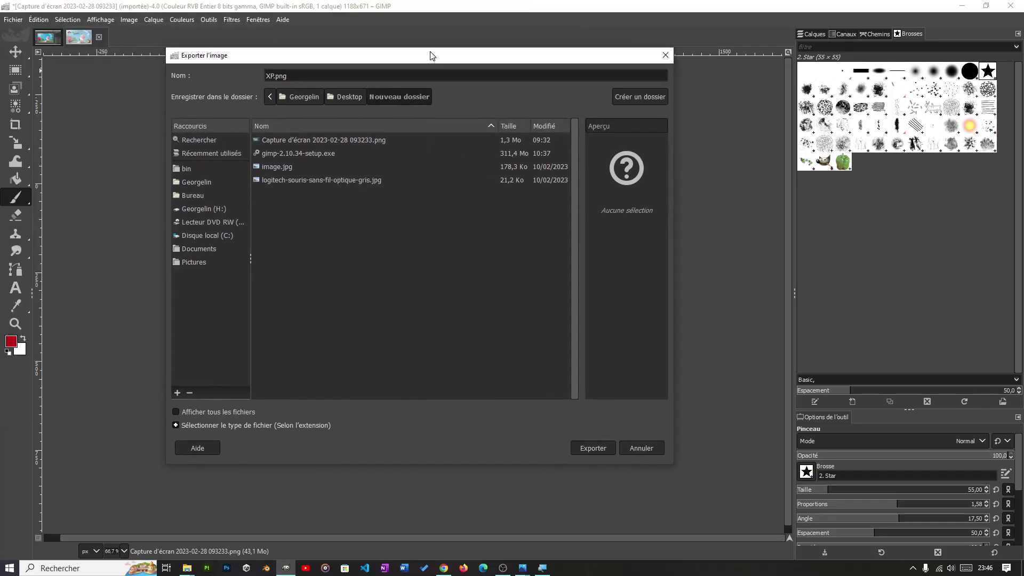
left_click(586, 448)
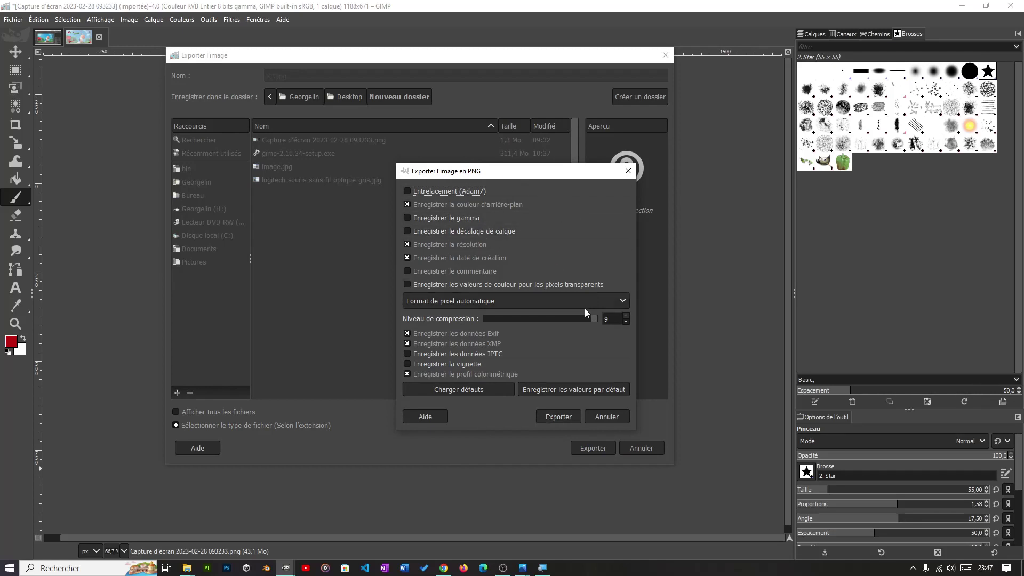
left_click(551, 416)
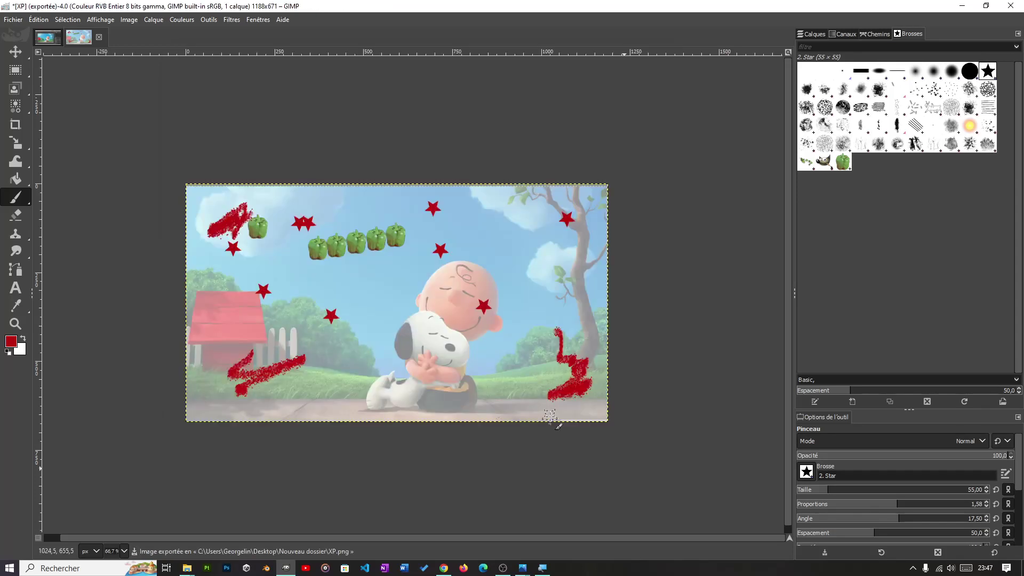
- Open the Nouveau dossier folder on the desktop, view the exported XP.png in the photo viewer, and close the viewer
key("super+d")
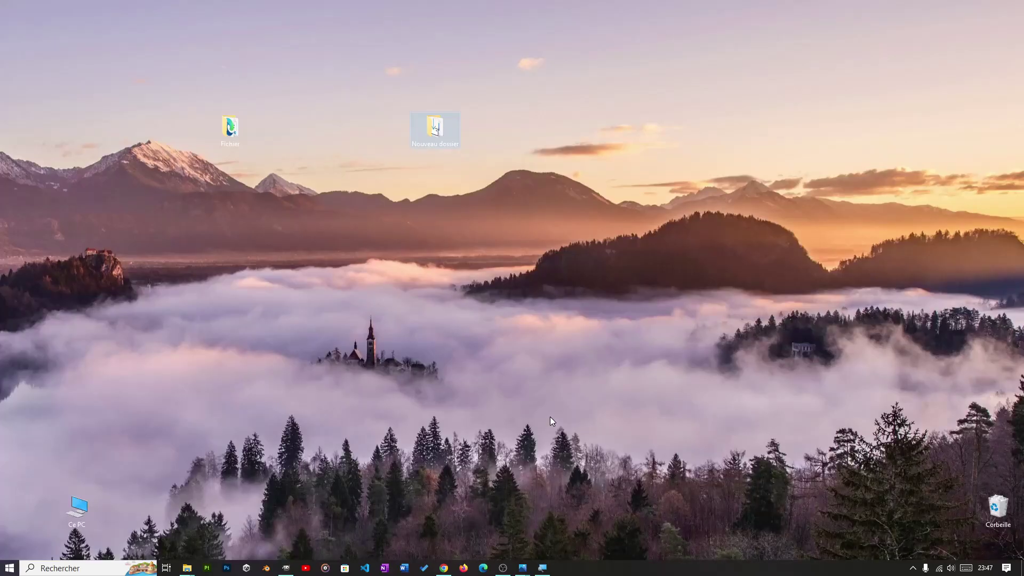
double_click(458, 135)
left_click(696, 304)
double_click(696, 304)
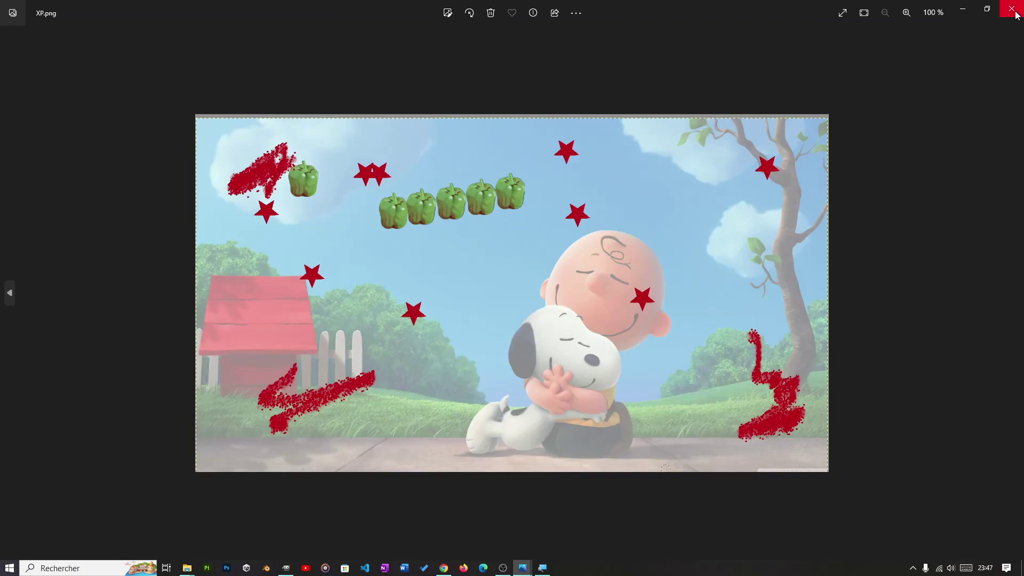
left_click(1011, 9)
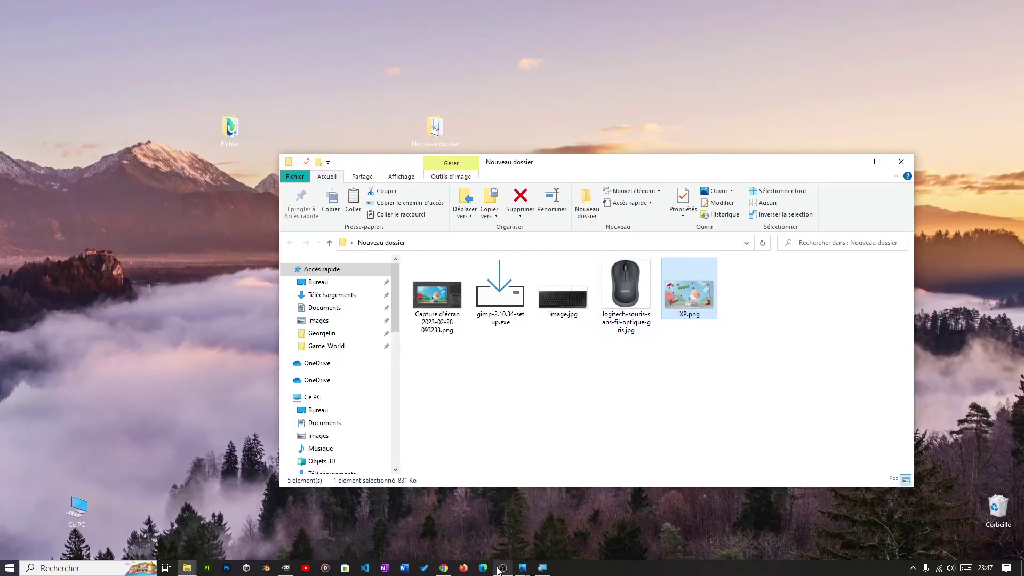
- Switch back to GIMP and save the project as XP.xcf in the Nouveau dossier folder on the desktop
left_click(284, 569)
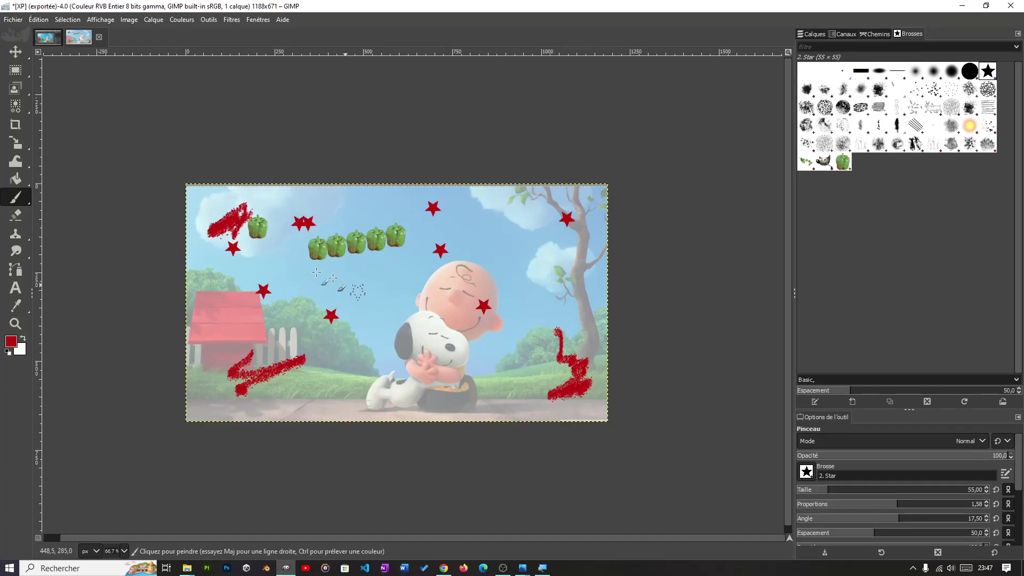
left_click(13, 20)
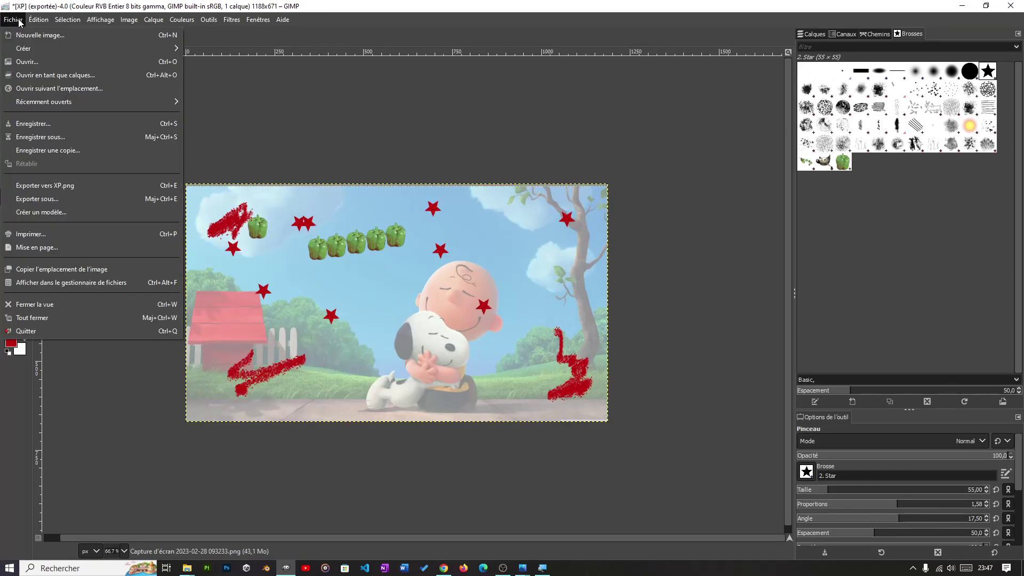
left_click(21, 124)
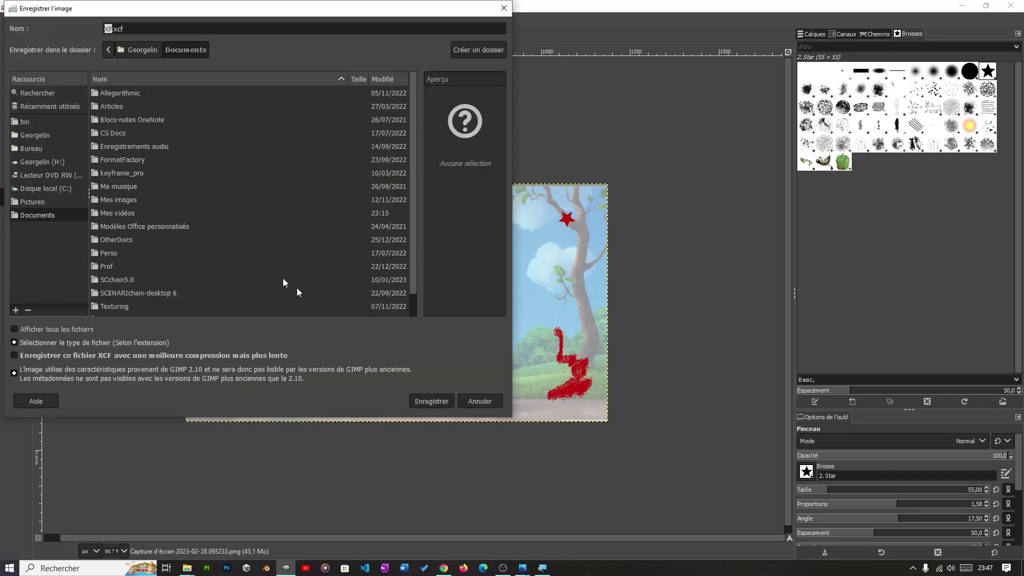
left_click_drag(122, 18, 313, 88)
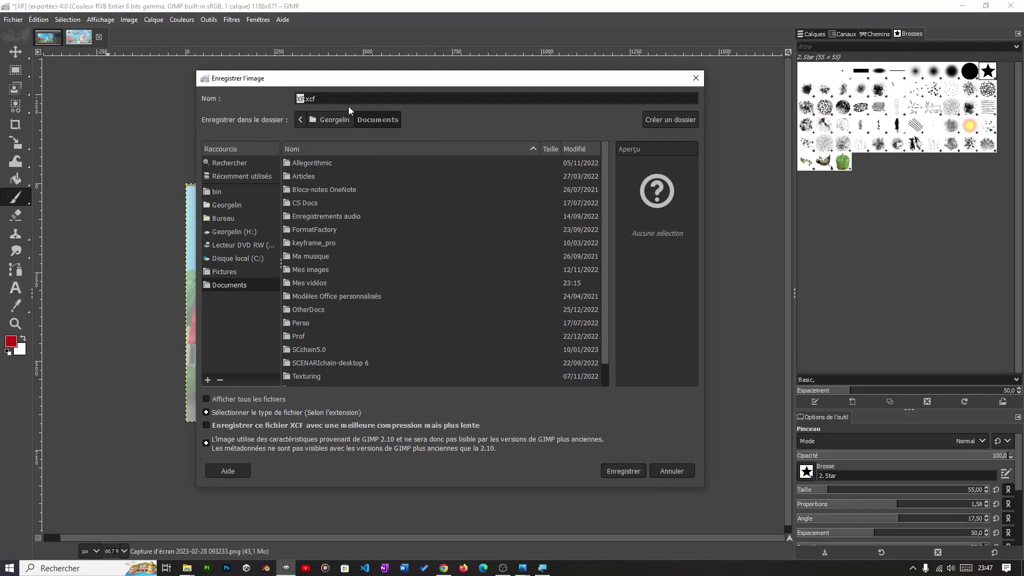
left_click(236, 218)
left_click(333, 176)
double_click(332, 176)
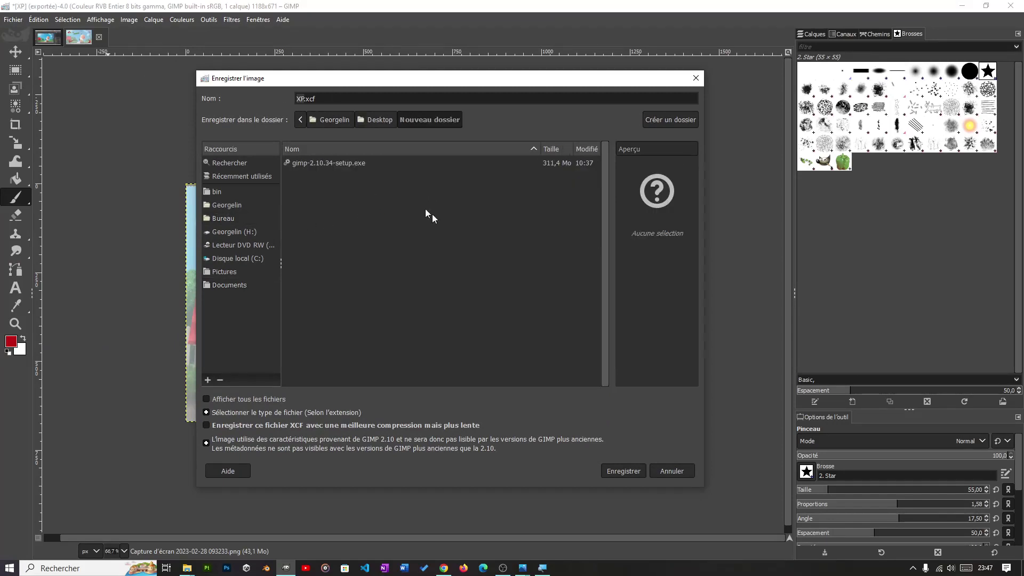
left_click(622, 471)
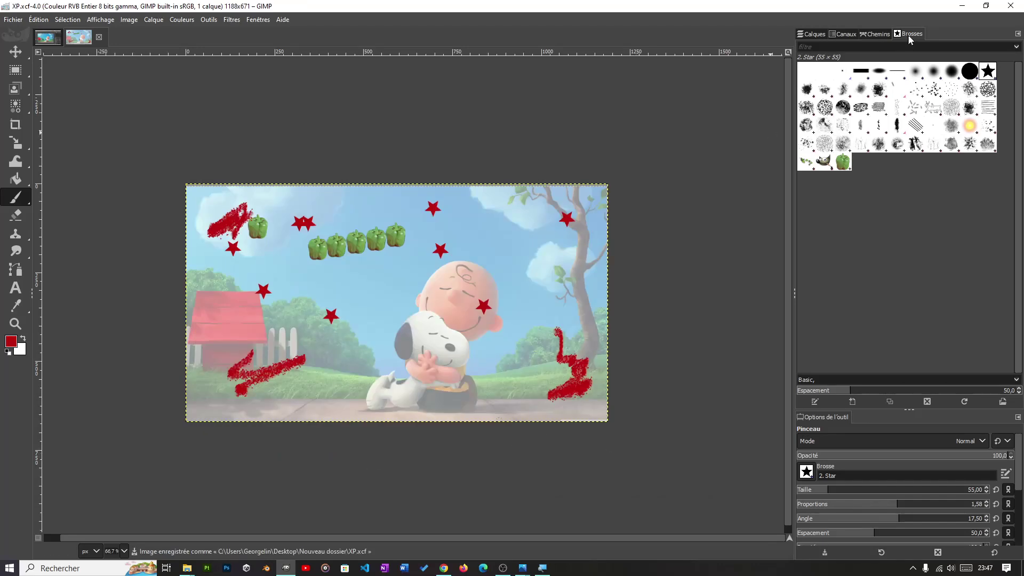
- Open the saved XP.xcf project in GIMP from the Nouveau dossier folder and minimize the folder window
left_click(962, 6)
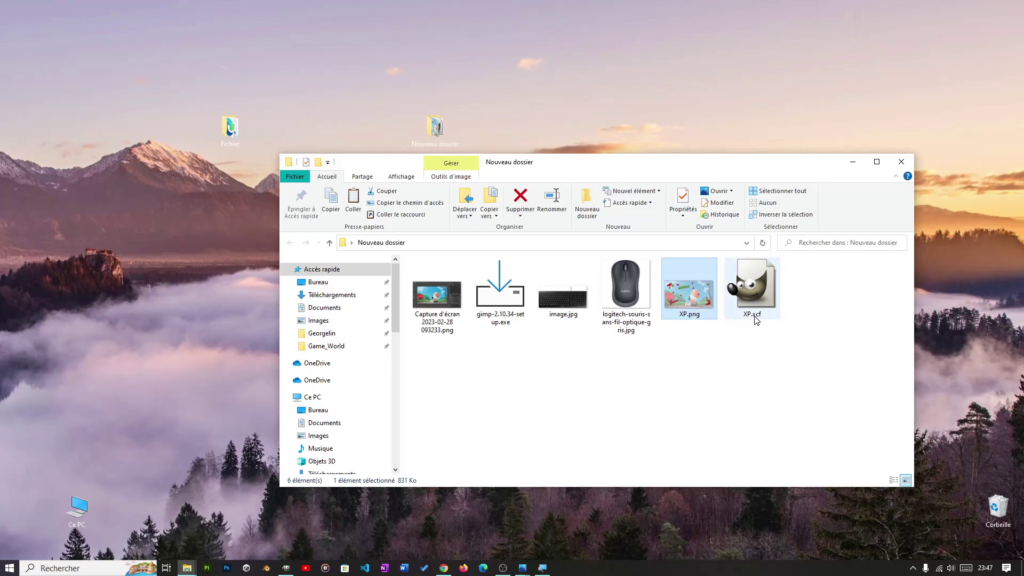
mouse_move(757, 321)
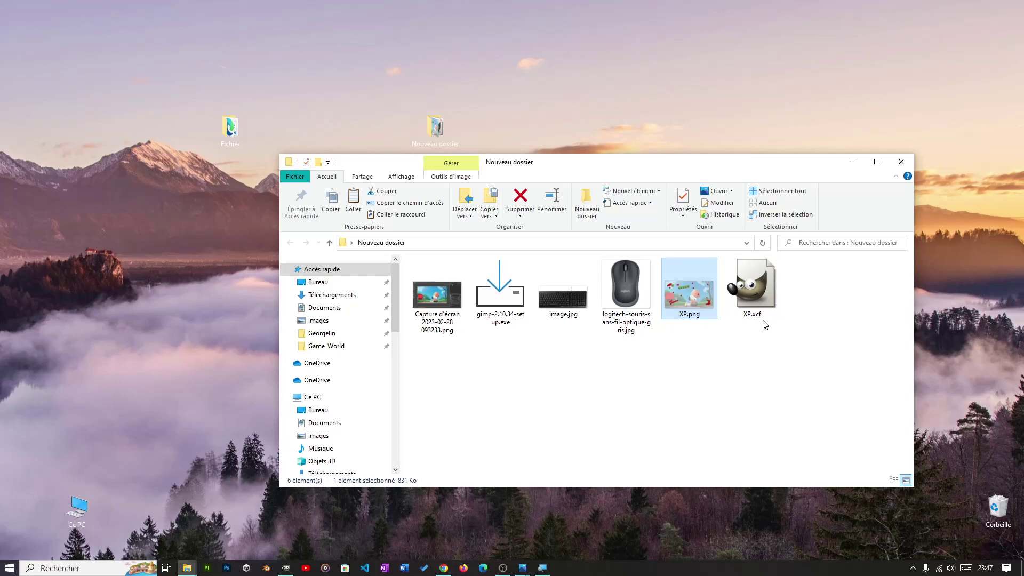
mouse_move(749, 290)
double_click(756, 292)
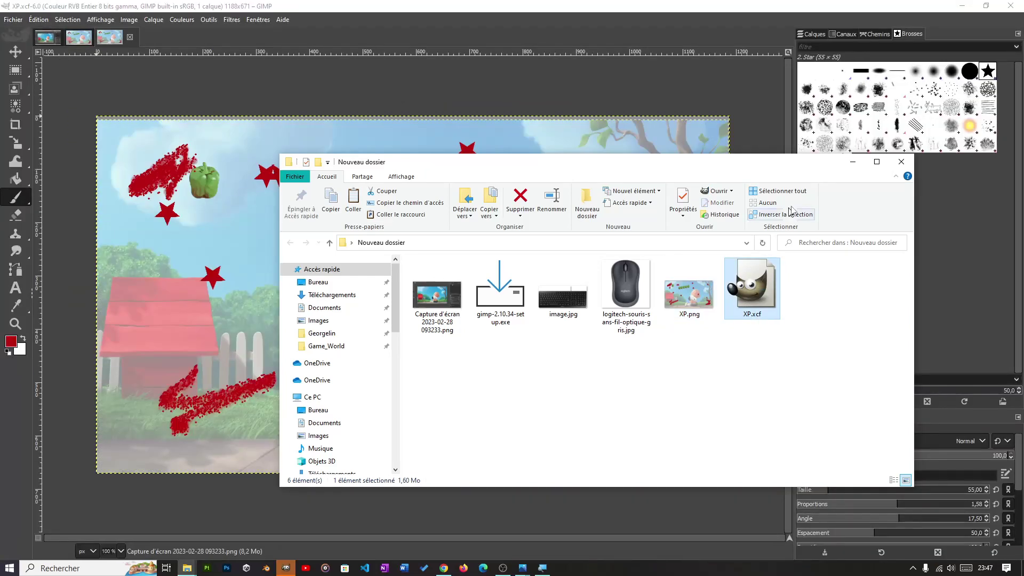
left_click(852, 162)
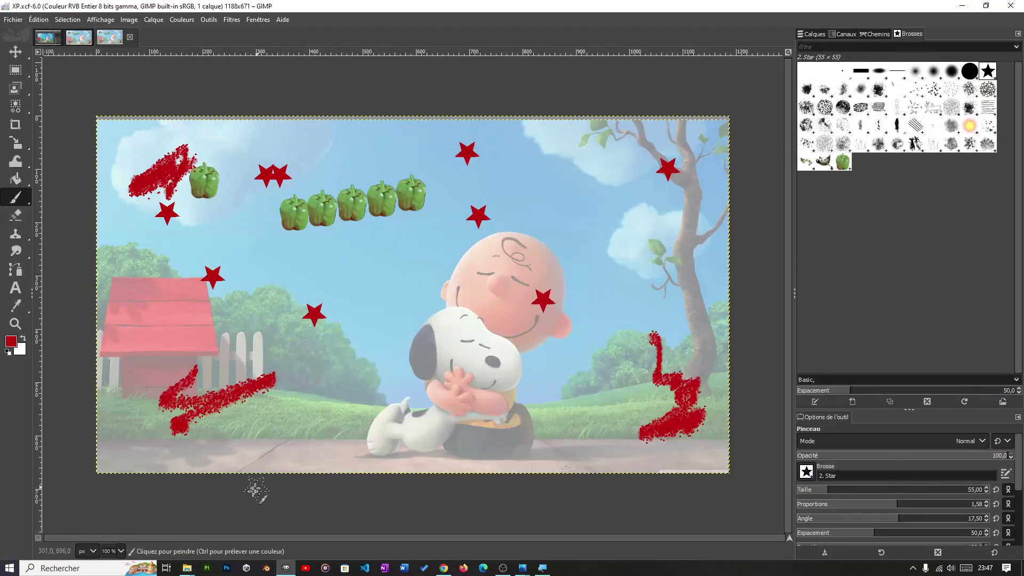
- Show the layers of the reopened project and examine the commands available for its layer
mouse_move(288, 571)
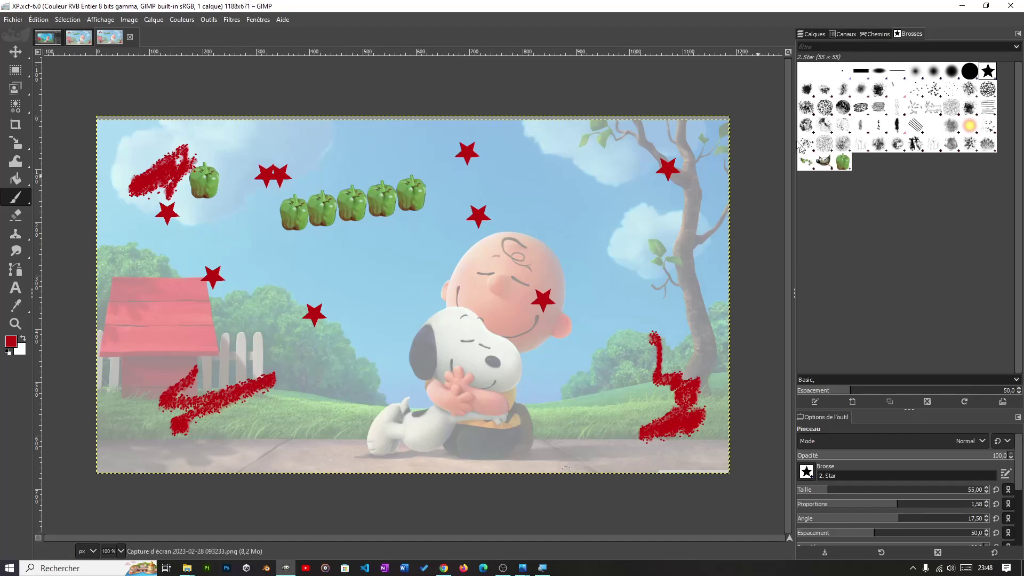
left_click(815, 34)
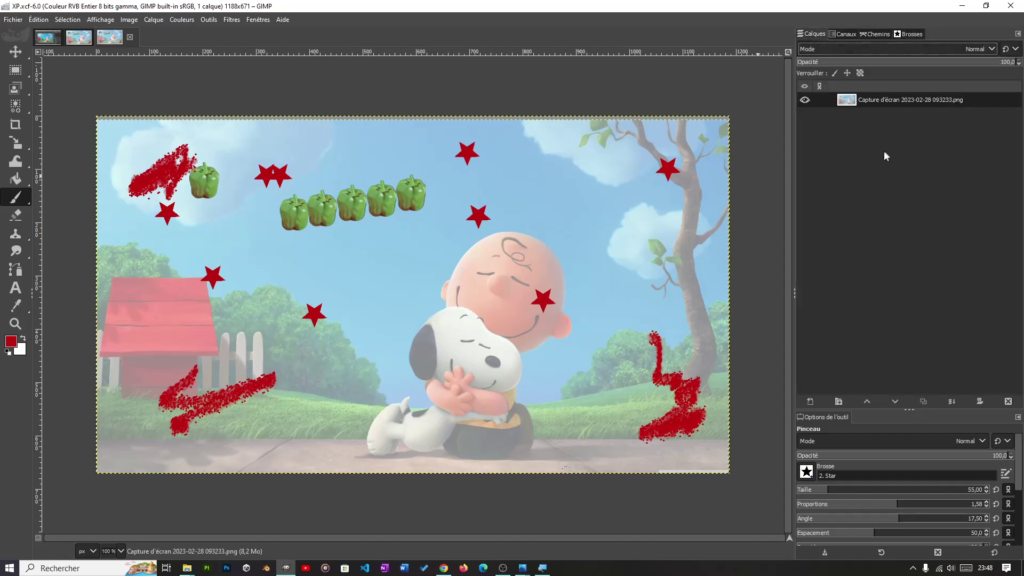
right_click(893, 104)
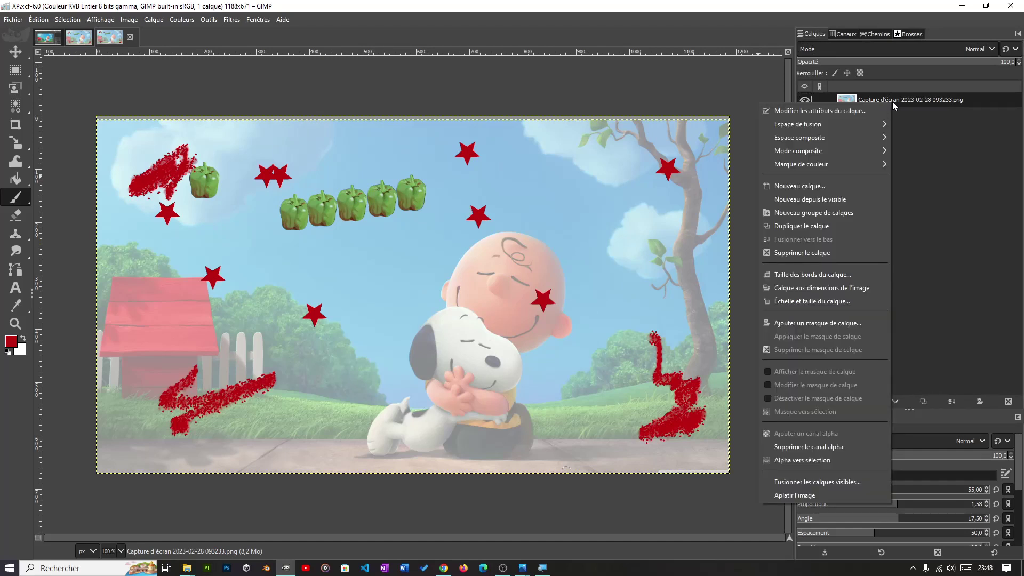
left_click(629, 273)
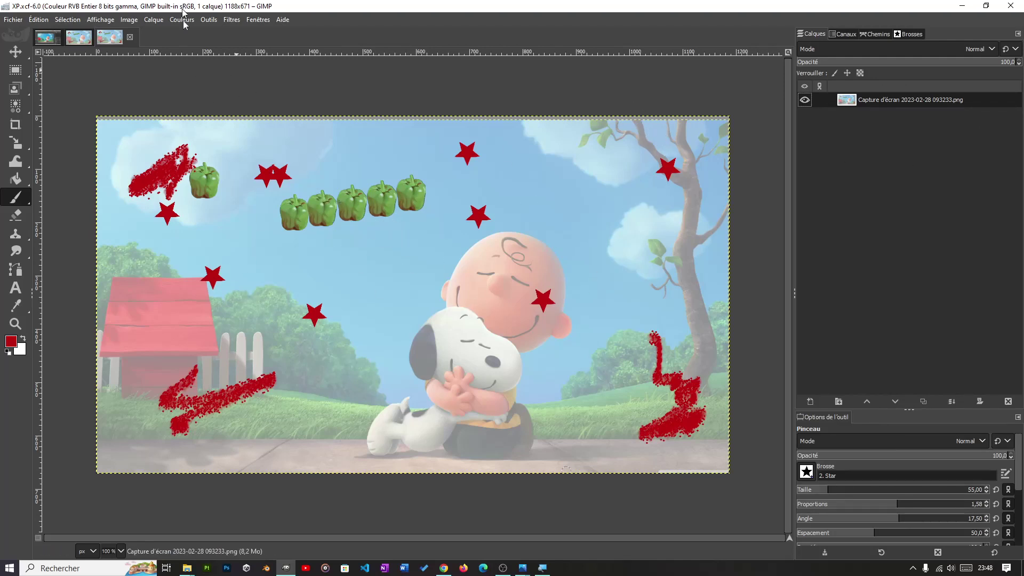
- Erase the area around the tree trunk and a patch of sky below the peppers using the Eraser with the 2. Hardness 050 brush
left_click(16, 216)
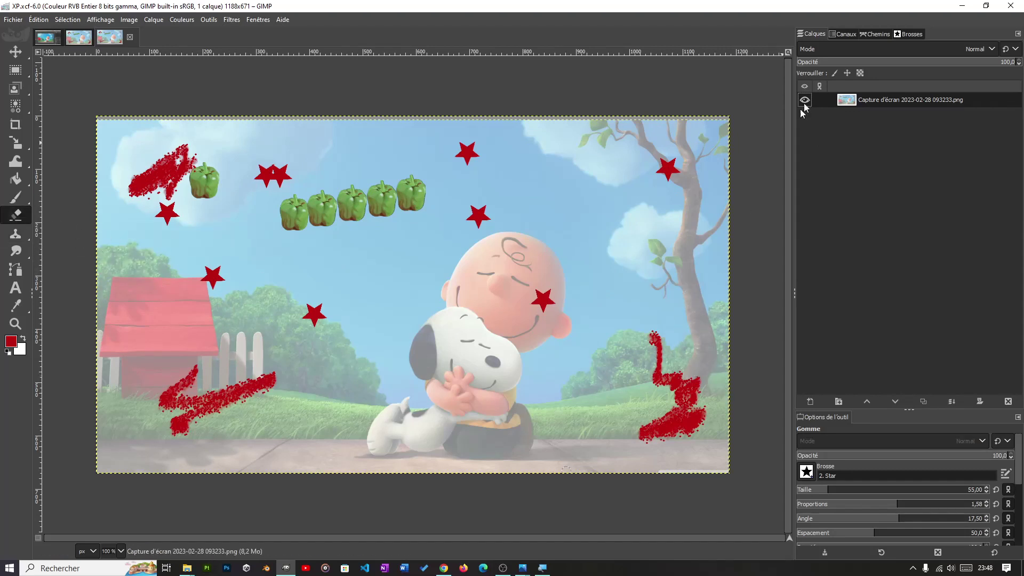
left_click(909, 35)
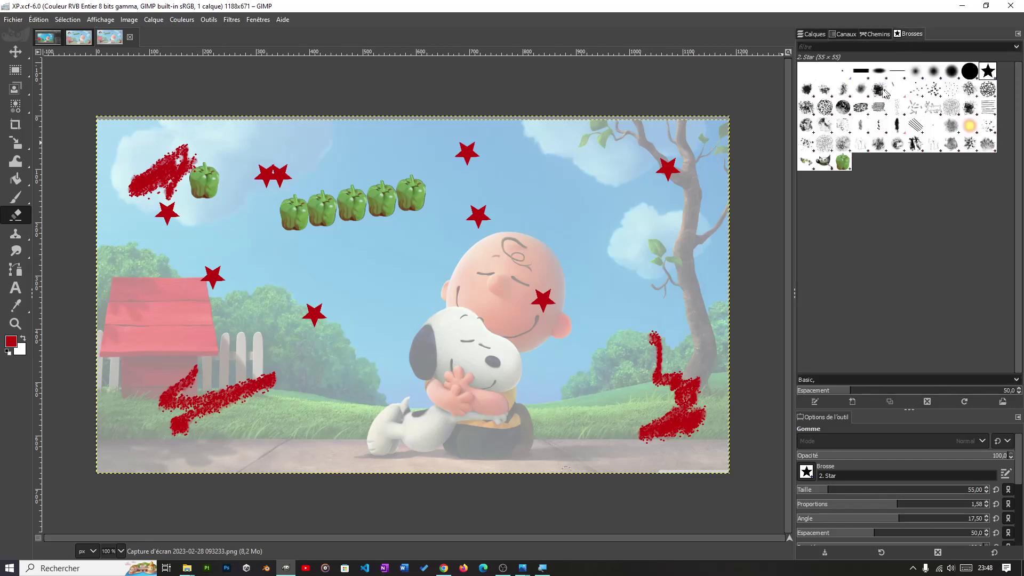
left_click(934, 72)
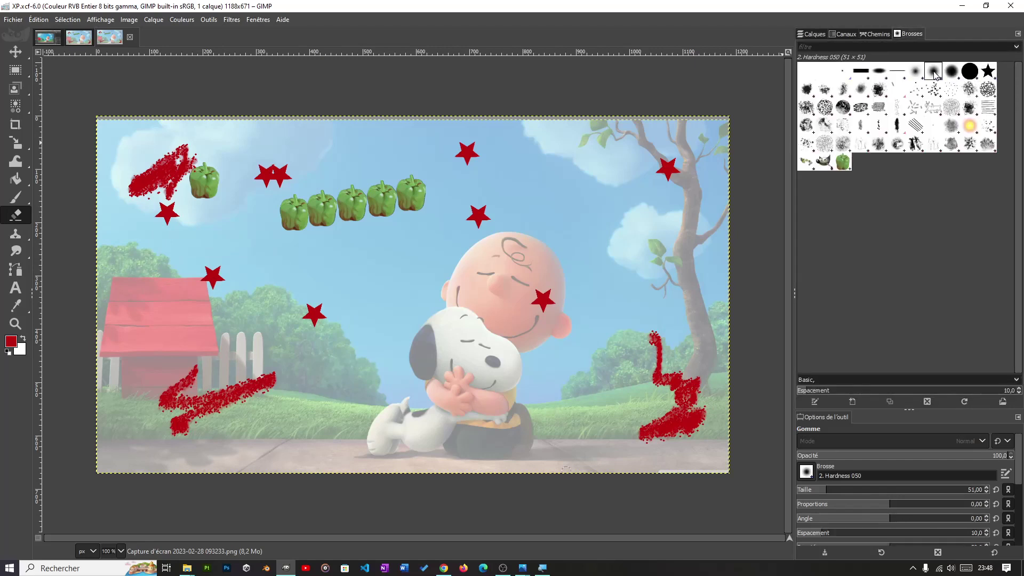
mouse_move(671, 276)
left_mouse_down()
mouse_move(664, 304)
mouse_move(712, 280)
mouse_move(715, 336)
mouse_move(650, 370)
mouse_move(688, 397)
mouse_move(731, 360)
mouse_move(672, 442)
mouse_move(629, 429)
mouse_move(600, 458)
mouse_move(709, 466)
mouse_move(688, 406)
mouse_move(654, 402)
mouse_move(603, 464)
mouse_move(658, 472)
mouse_move(629, 464)
mouse_move(741, 256)
left_mouse_up()
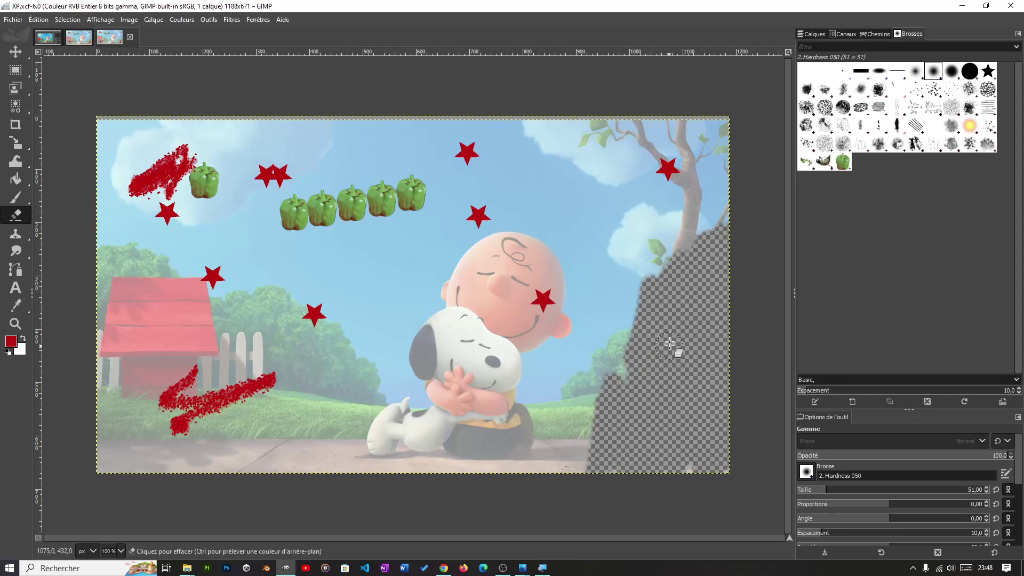
mouse_move(363, 269)
left_mouse_down()
mouse_move(329, 297)
mouse_move(347, 284)
mouse_move(335, 266)
mouse_move(309, 263)
mouse_move(290, 330)
mouse_move(286, 293)
mouse_move(336, 245)
mouse_move(315, 303)
mouse_move(272, 333)
left_mouse_up()
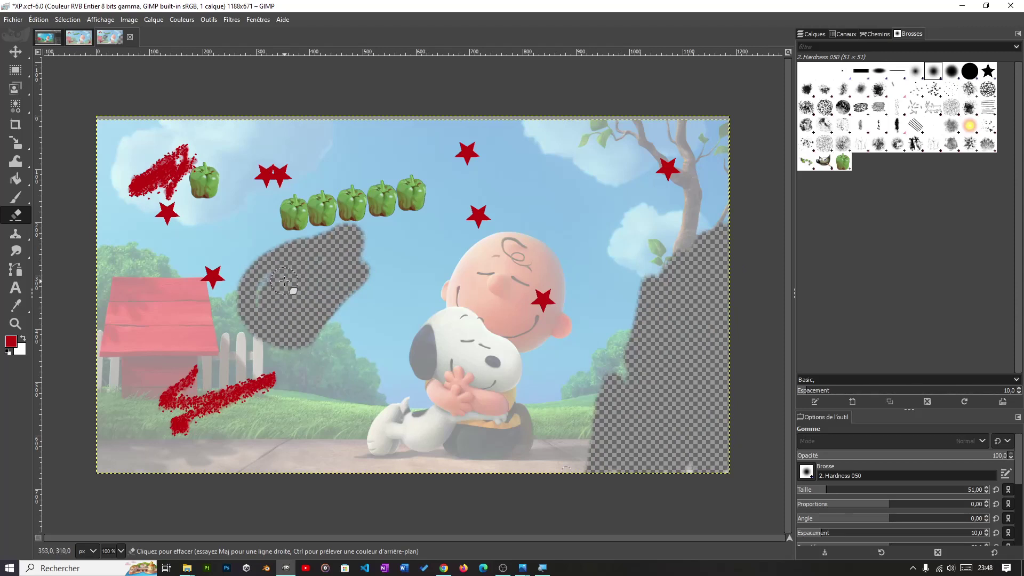
- Export the partly erased image as XP_2.png to the Nouveau dossier folder with the default PNG options
left_click(7, 20)
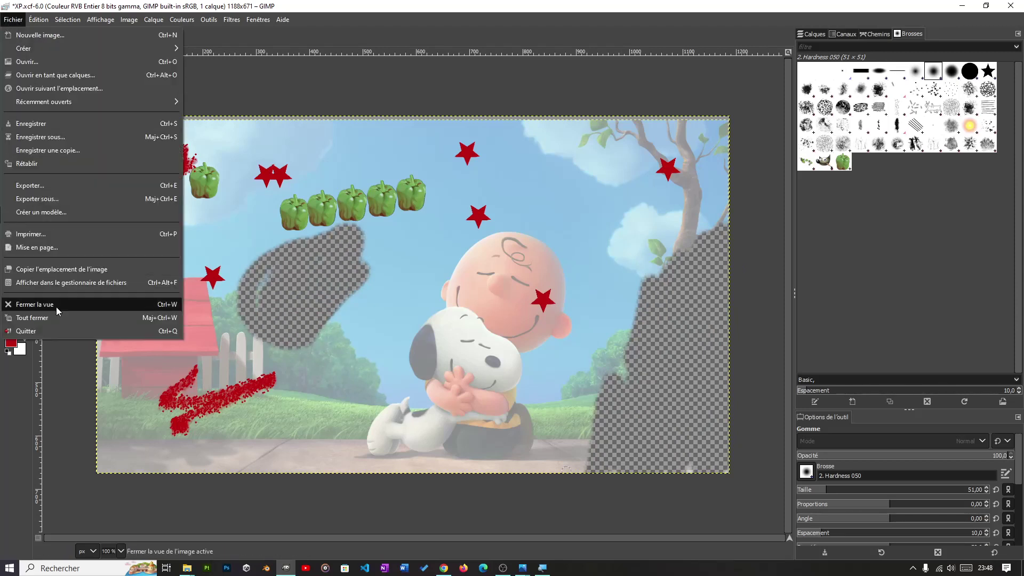
left_click(31, 199)
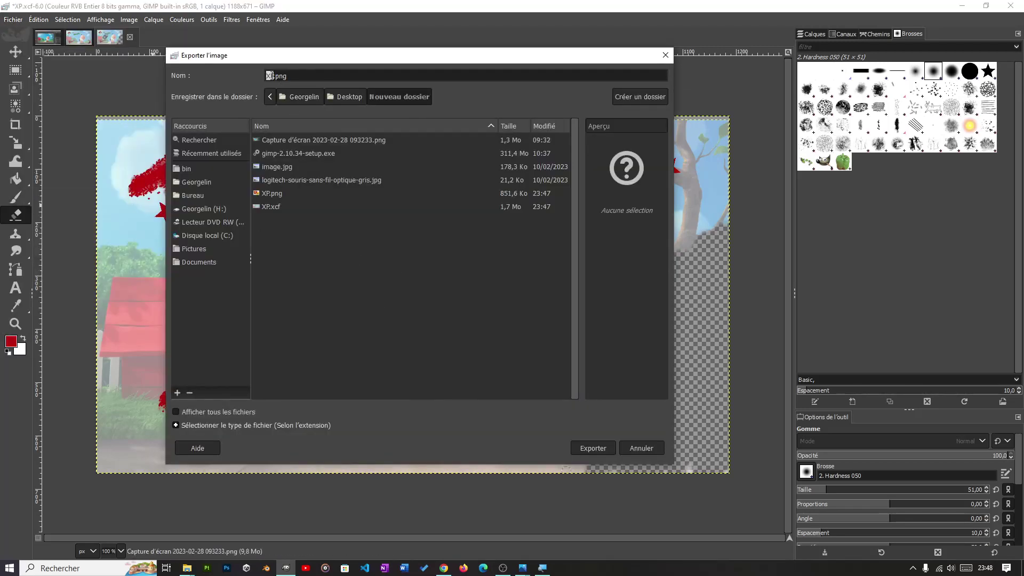
type("_2")
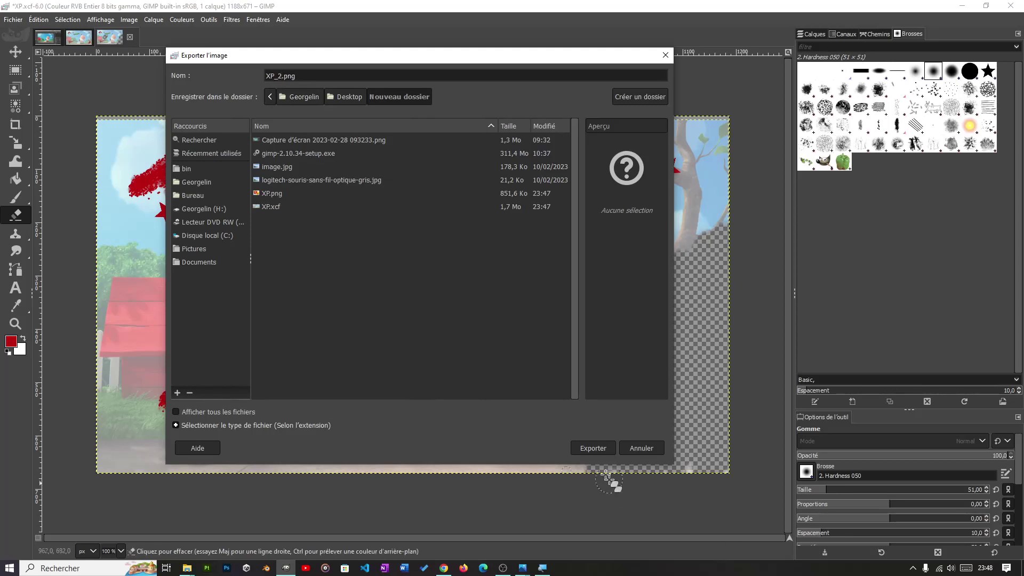
left_click(592, 448)
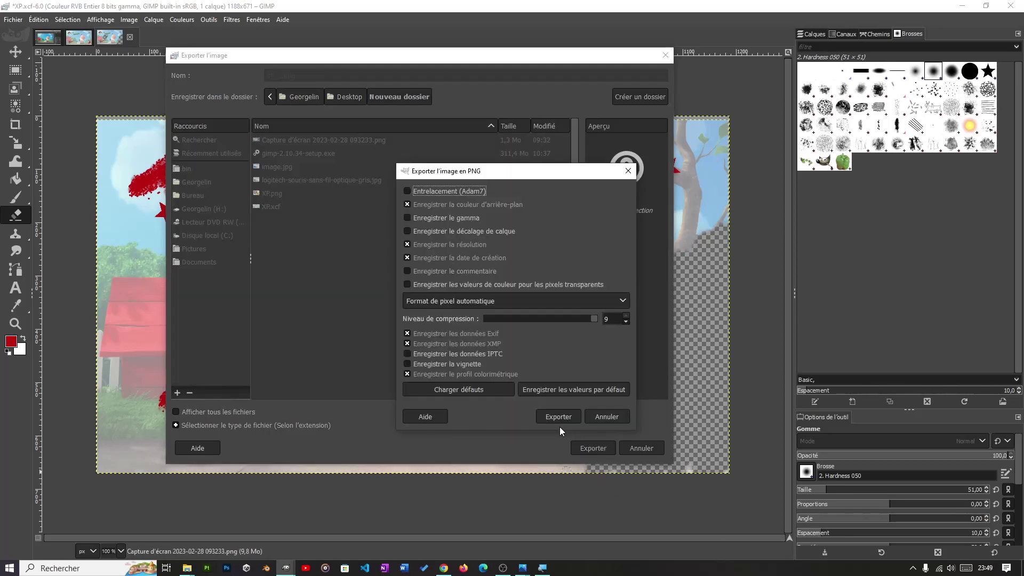
left_click(555, 417)
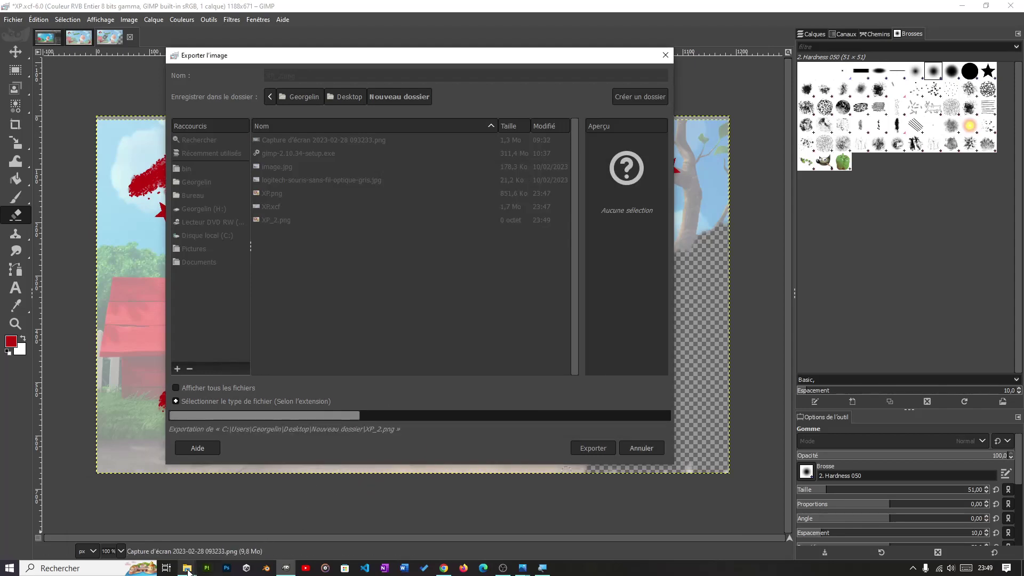
- Switch to the Nouveau dossier folder window and view XP_2.png in the photo viewer to check its transparency
mouse_move(187, 569)
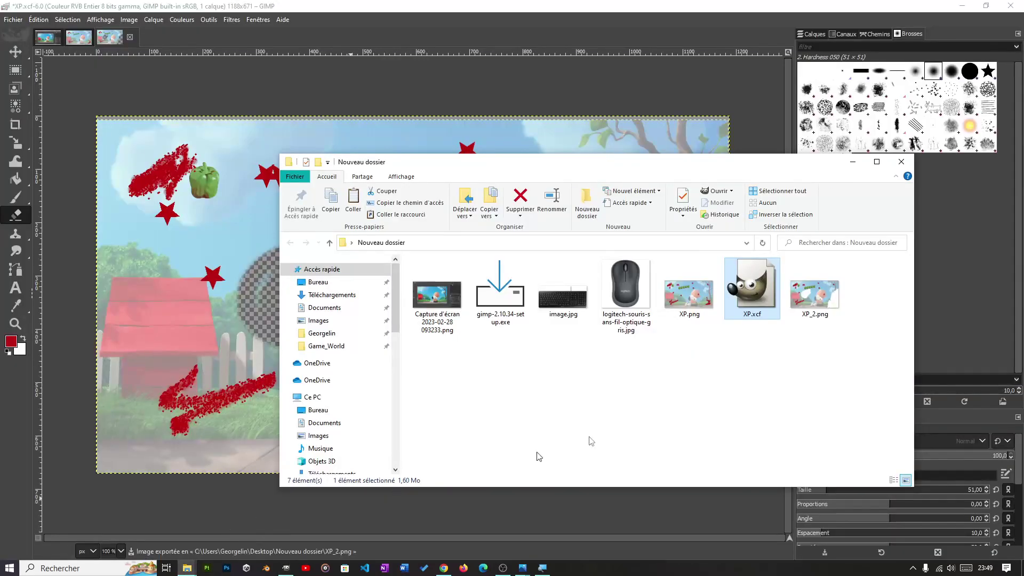
double_click(814, 290)
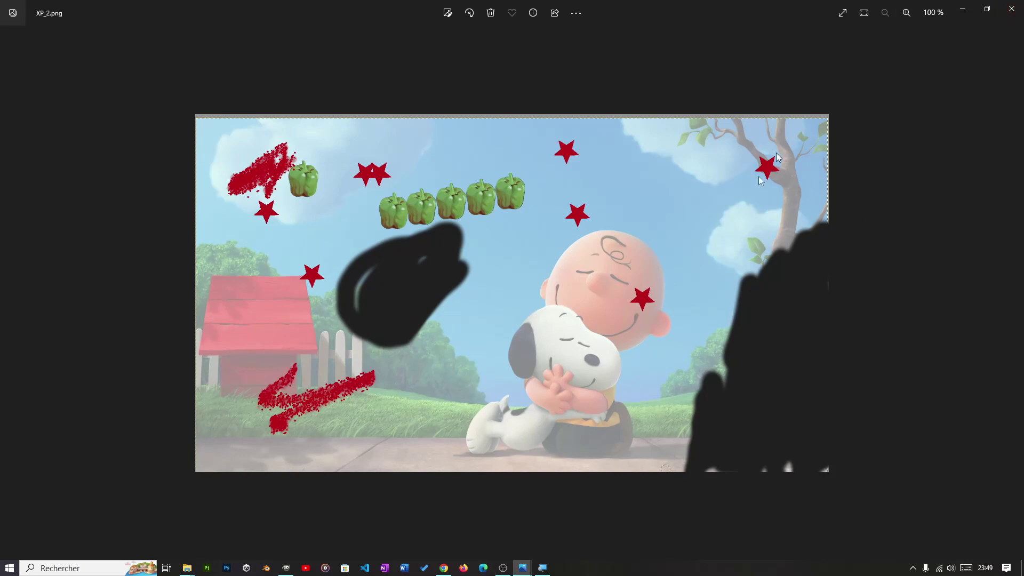
- Return to GIMP, add a new 1188 × 671 px layer filled with the foreground red, and move it below the image layer
key("alt+Tab")
left_click(517, 223)
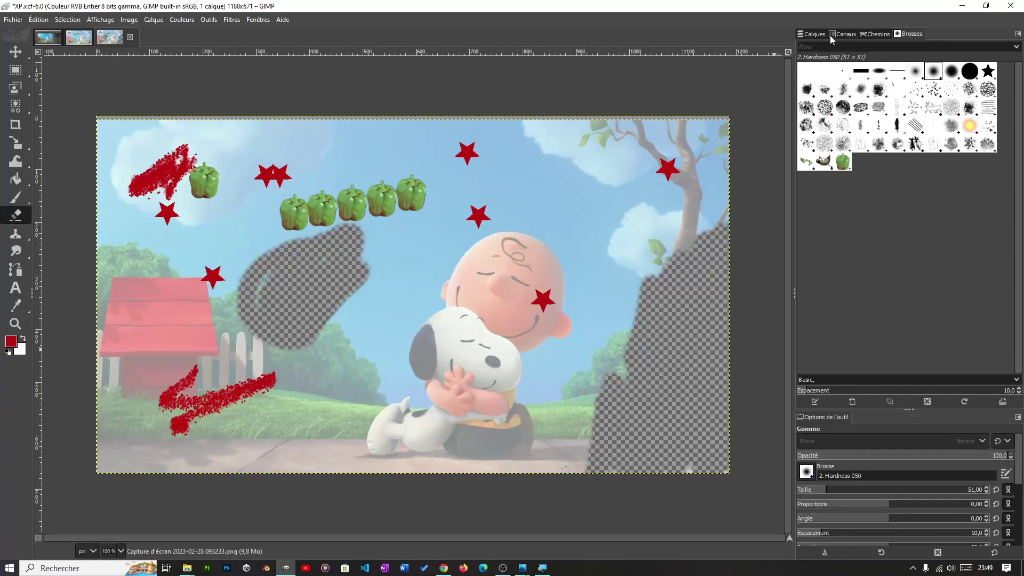
left_click(813, 35)
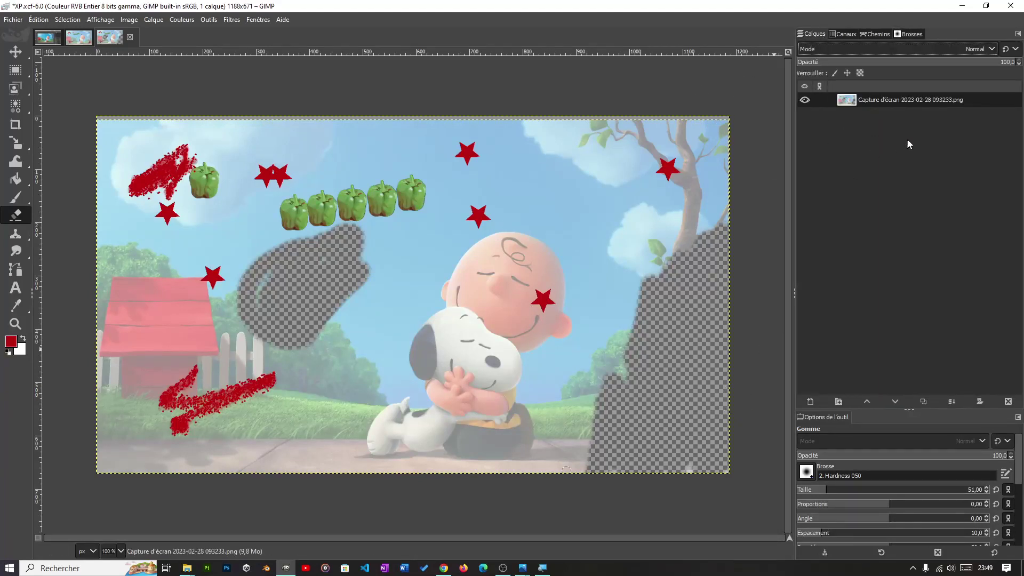
left_click(817, 400)
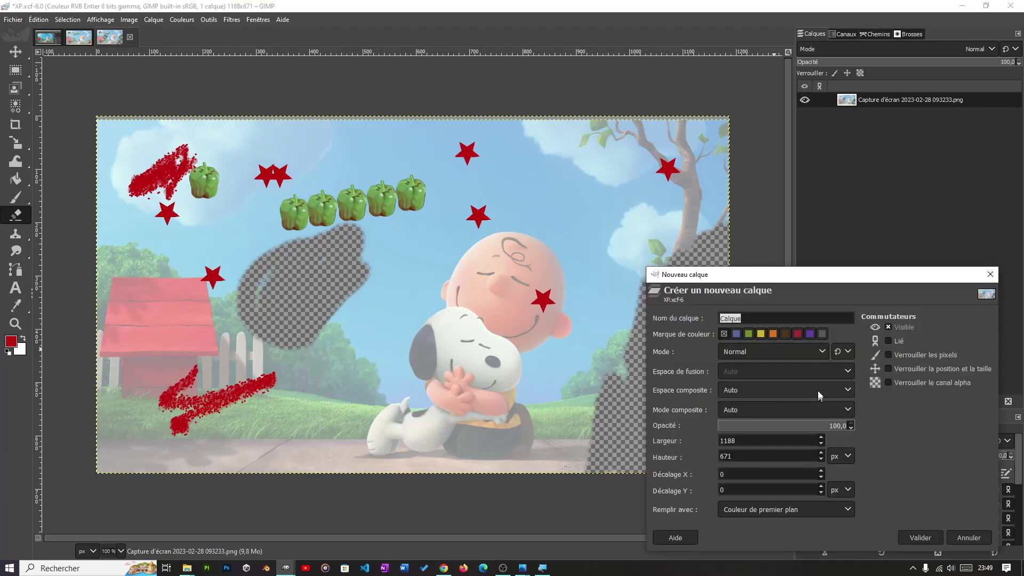
left_click(920, 537)
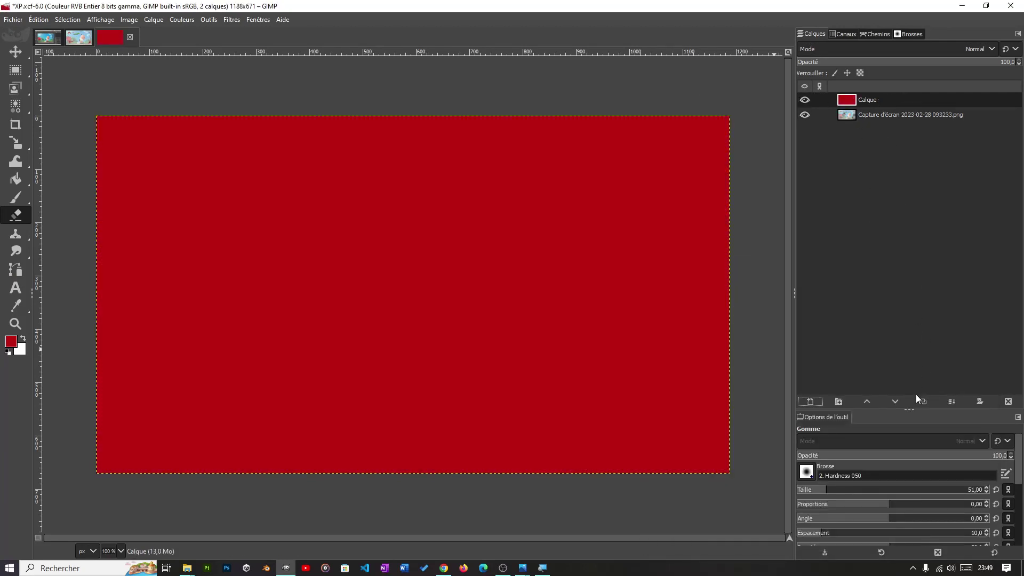
left_click(894, 401)
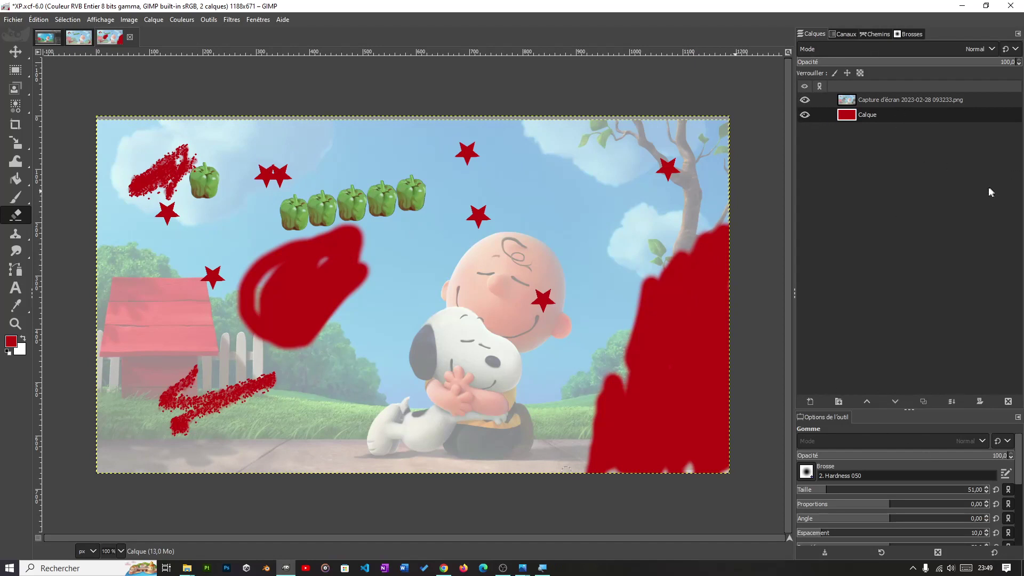
- Remove the alpha channel from the upper image layer and erase broad strokes across its sky and the characters
right_click(907, 99)
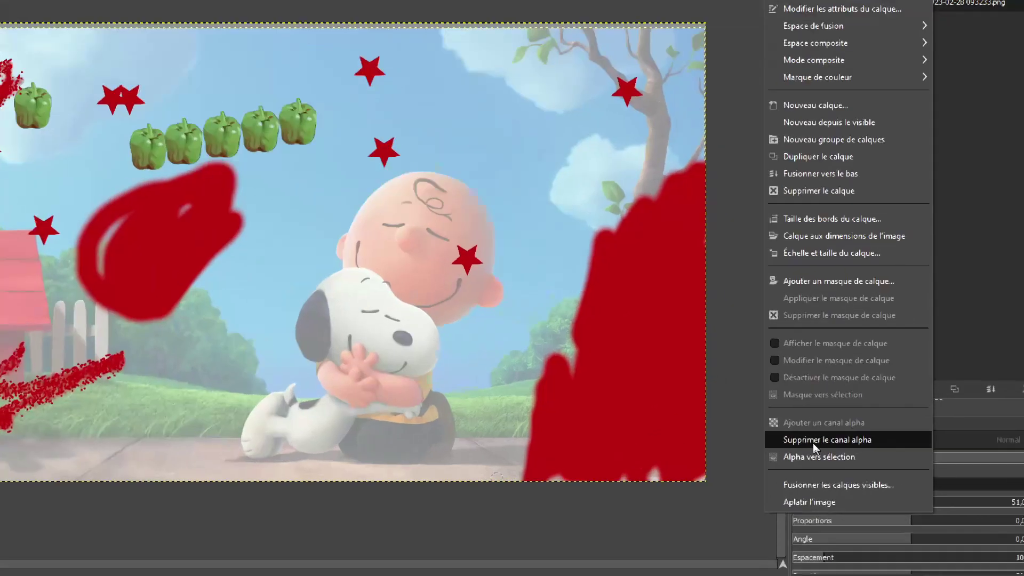
left_click(813, 441)
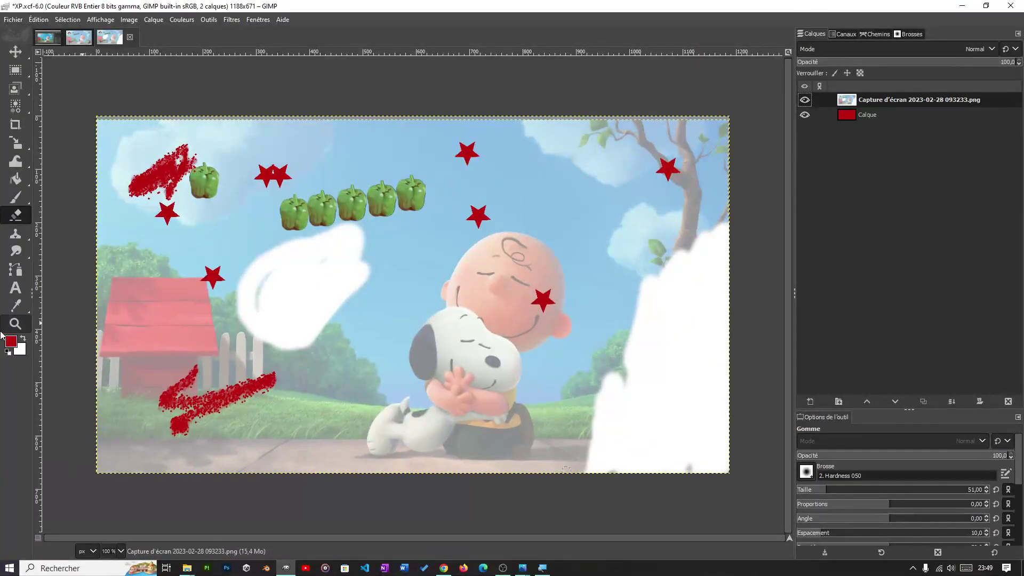
mouse_move(639, 194)
left_mouse_down()
mouse_move(647, 151)
mouse_move(639, 203)
mouse_move(615, 226)
mouse_move(427, 153)
mouse_move(587, 138)
mouse_move(260, 175)
mouse_move(234, 157)
mouse_move(248, 149)
mouse_move(235, 134)
mouse_move(346, 132)
mouse_move(268, 130)
mouse_move(155, 142)
mouse_move(107, 179)
mouse_move(128, 262)
mouse_move(169, 262)
mouse_move(175, 195)
mouse_move(218, 211)
mouse_move(443, 386)
mouse_move(551, 332)
mouse_move(439, 229)
mouse_move(471, 325)
left_mouse_up()
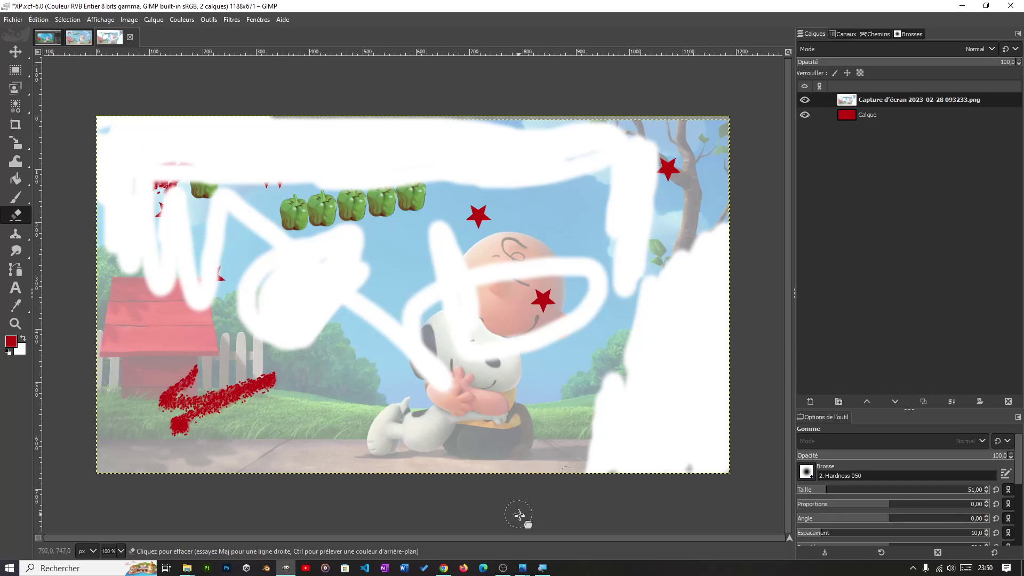
left_click(503, 568)
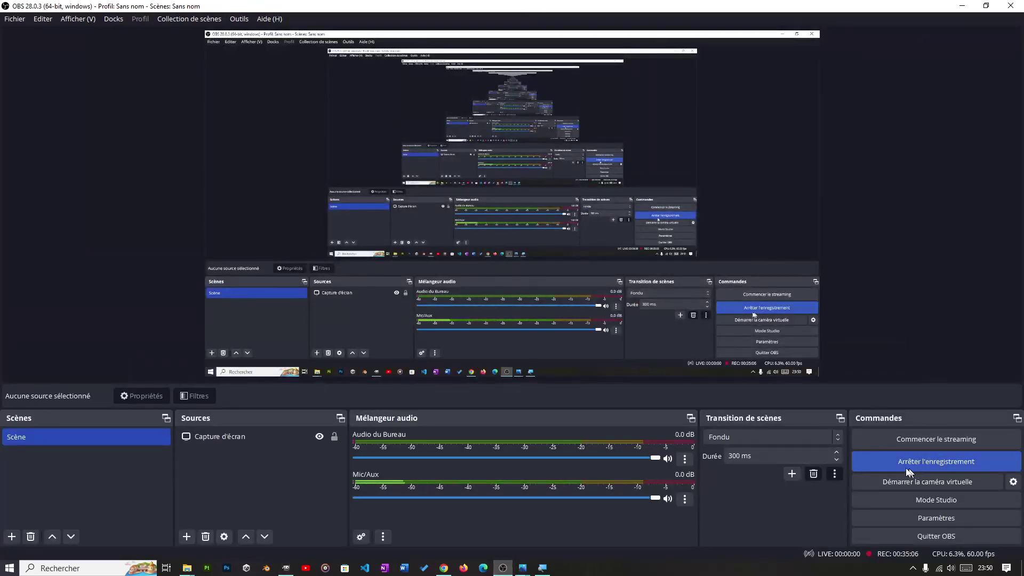